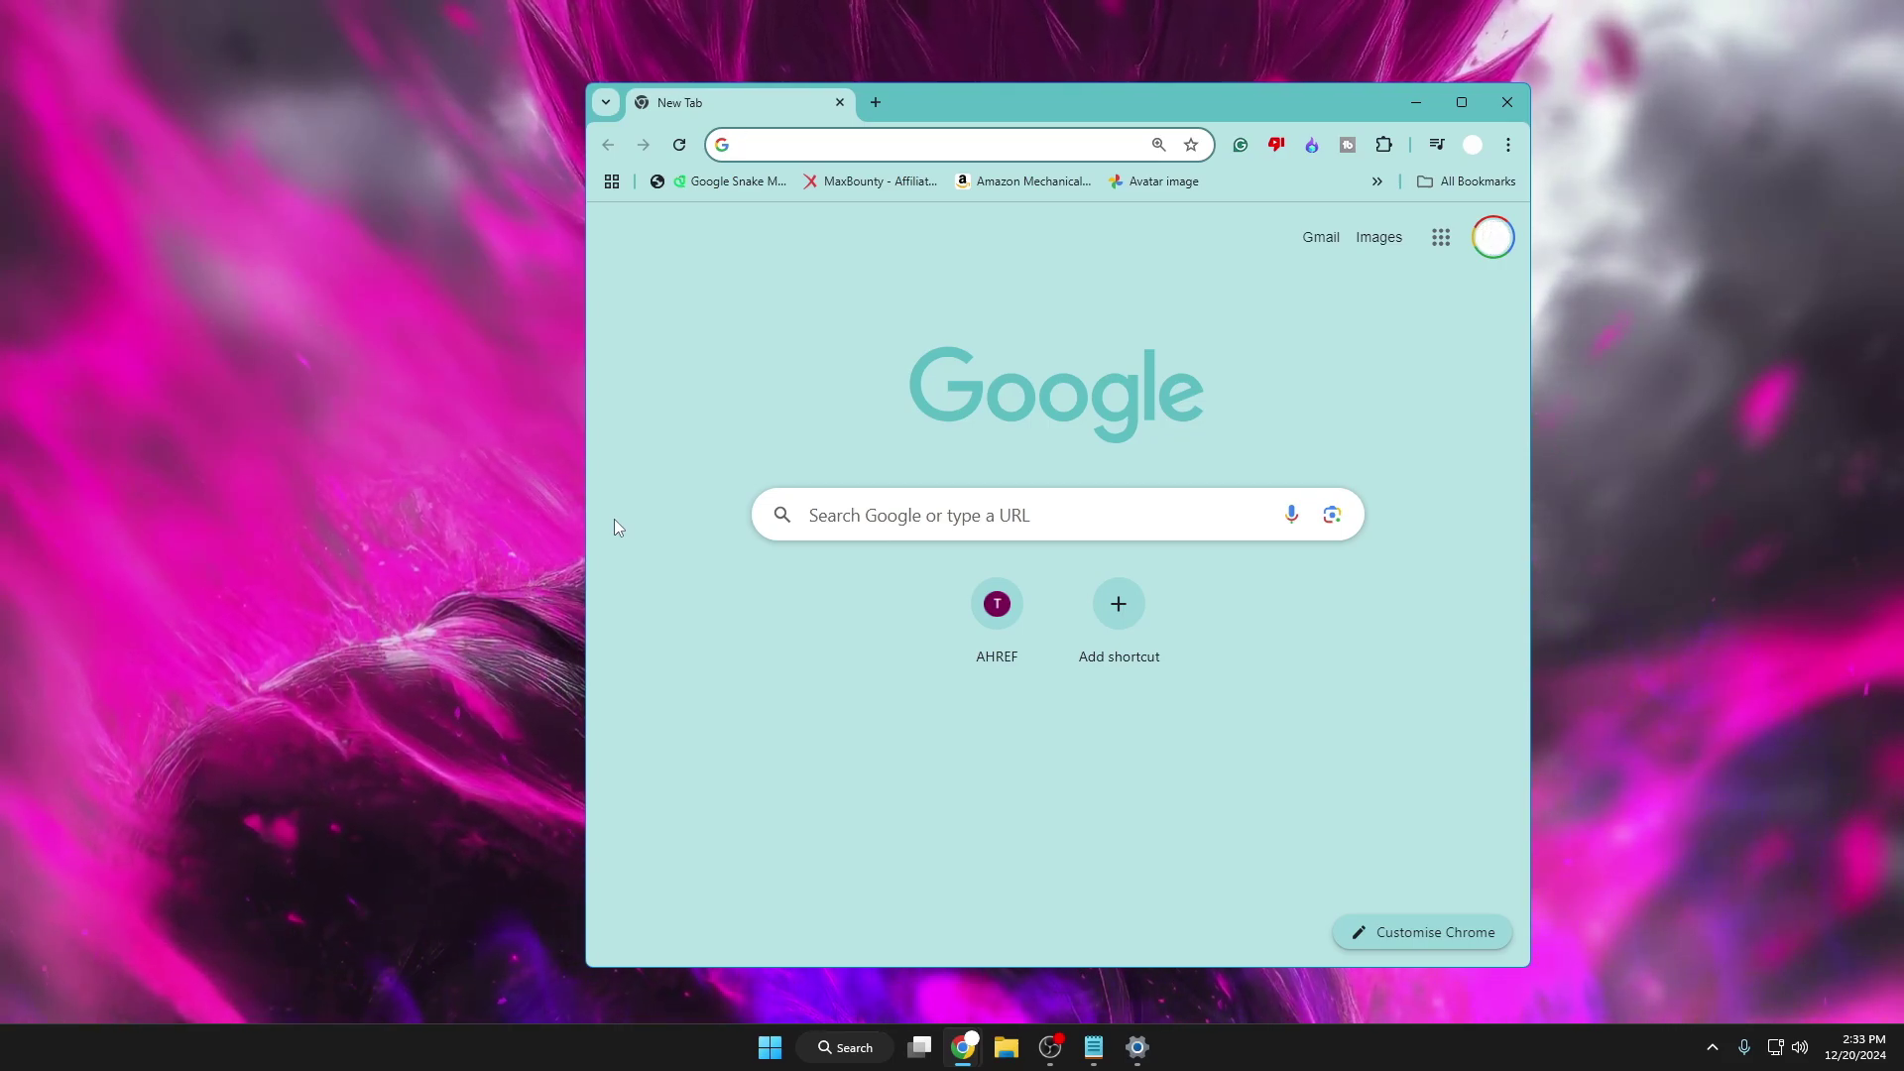
# Shift the window left and open Pop-ups and redirects under Privacy and security > Site settings.
pyautogui.moveTo(1004, 99); pyautogui.dragTo(898, 101)
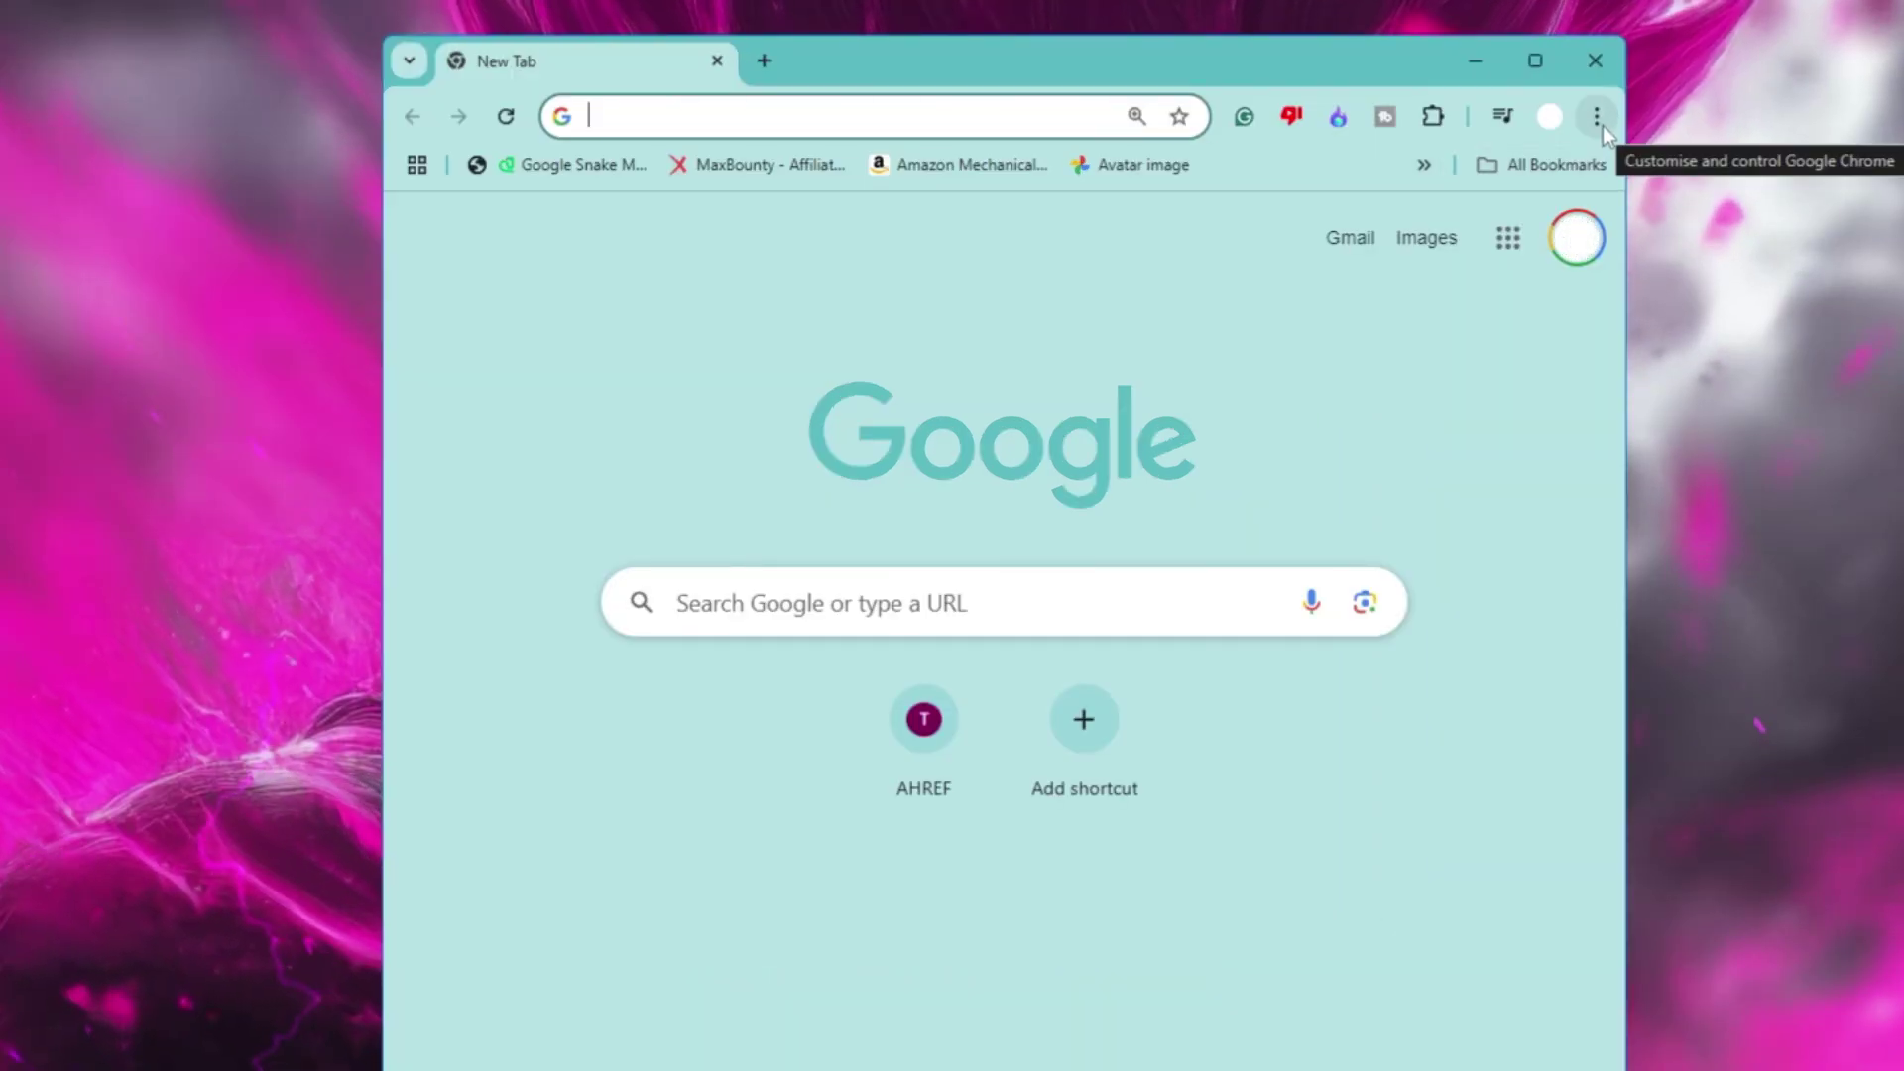
pyautogui.click(1599, 119)
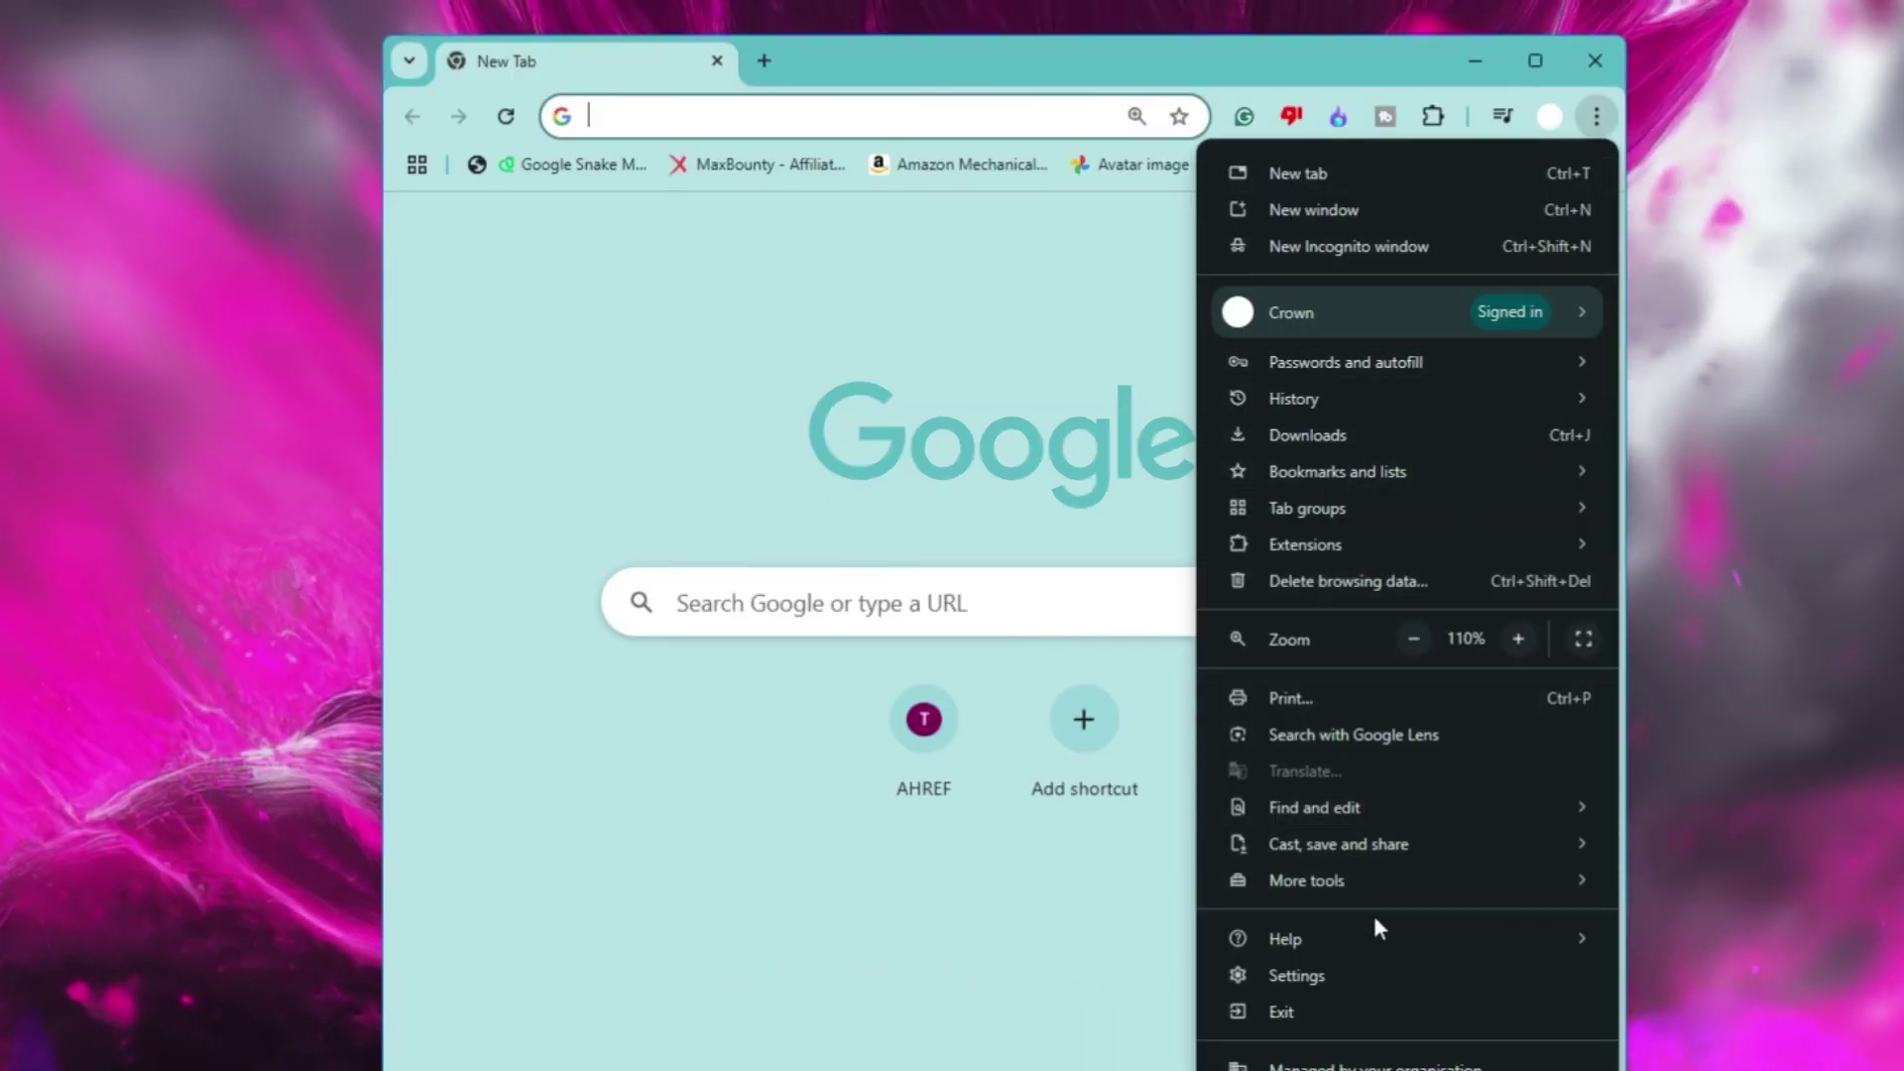
pyautogui.click(1342, 981)
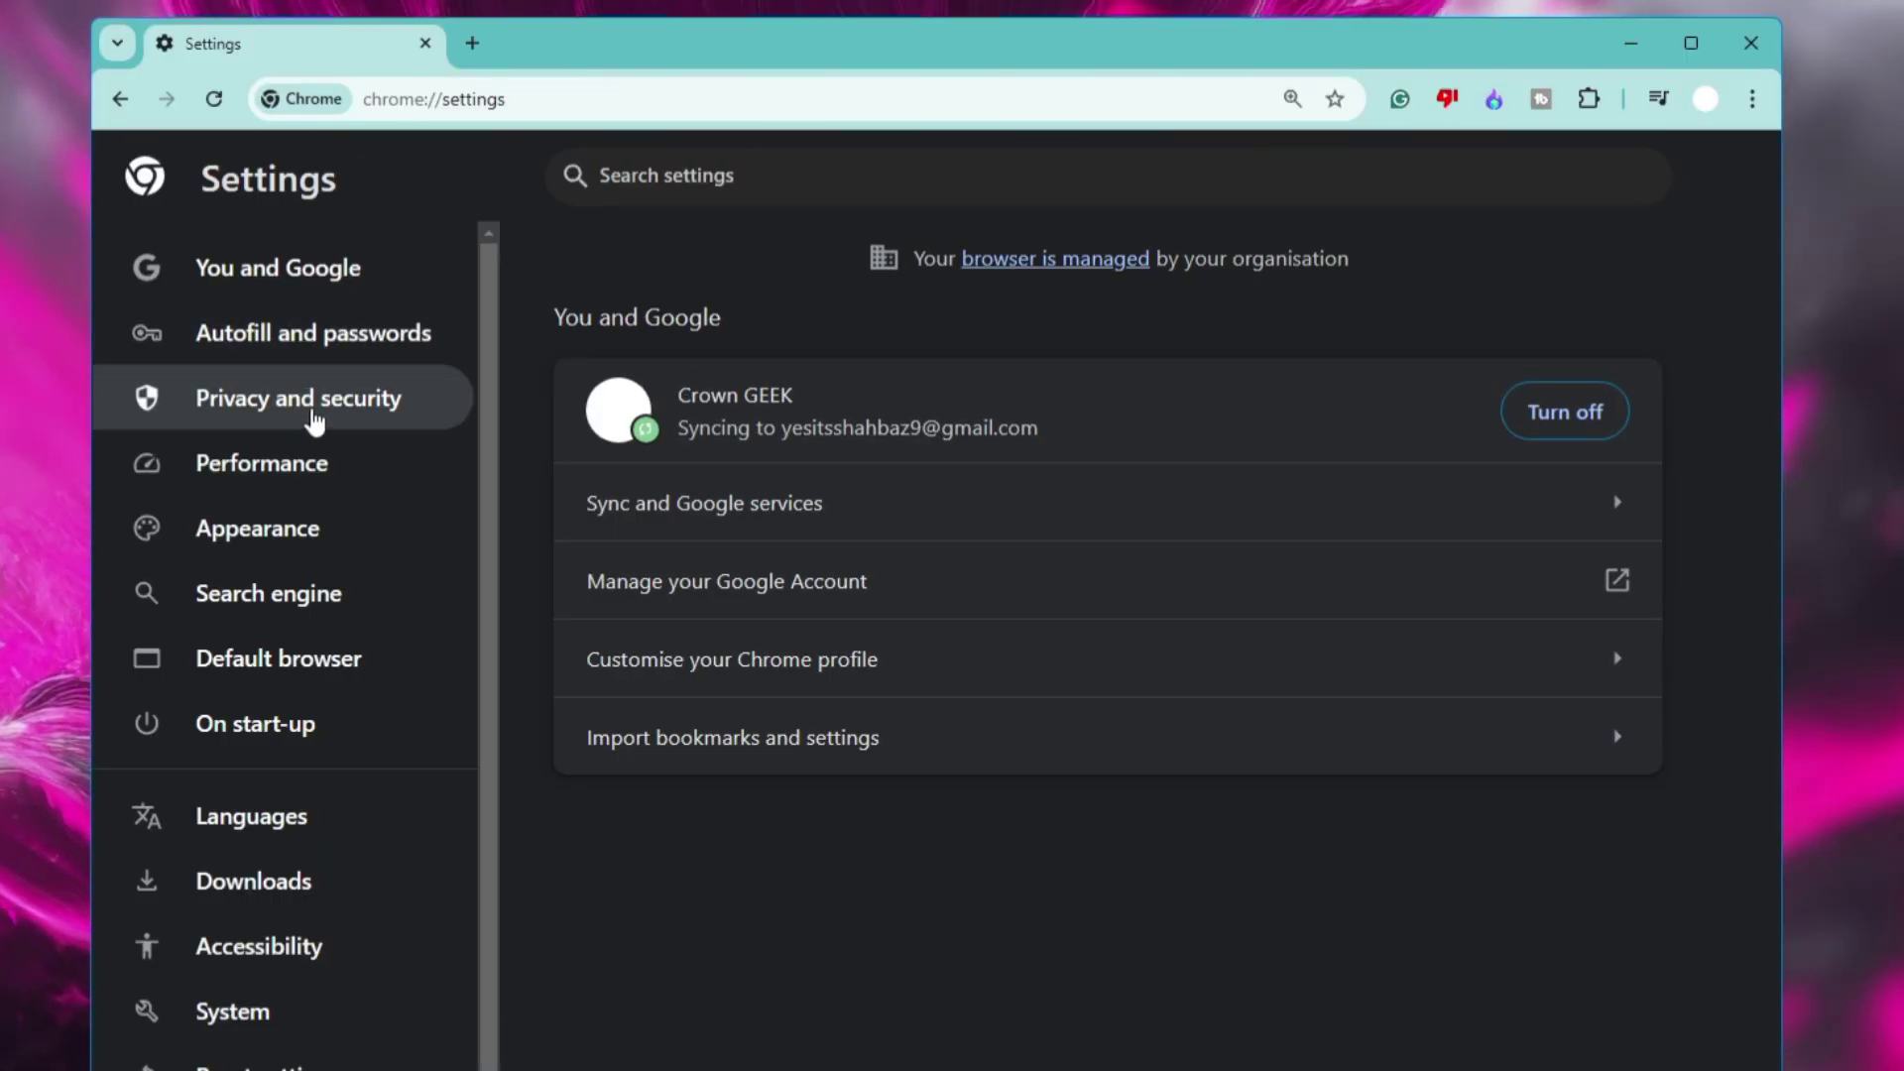
pyautogui.click(314, 422)
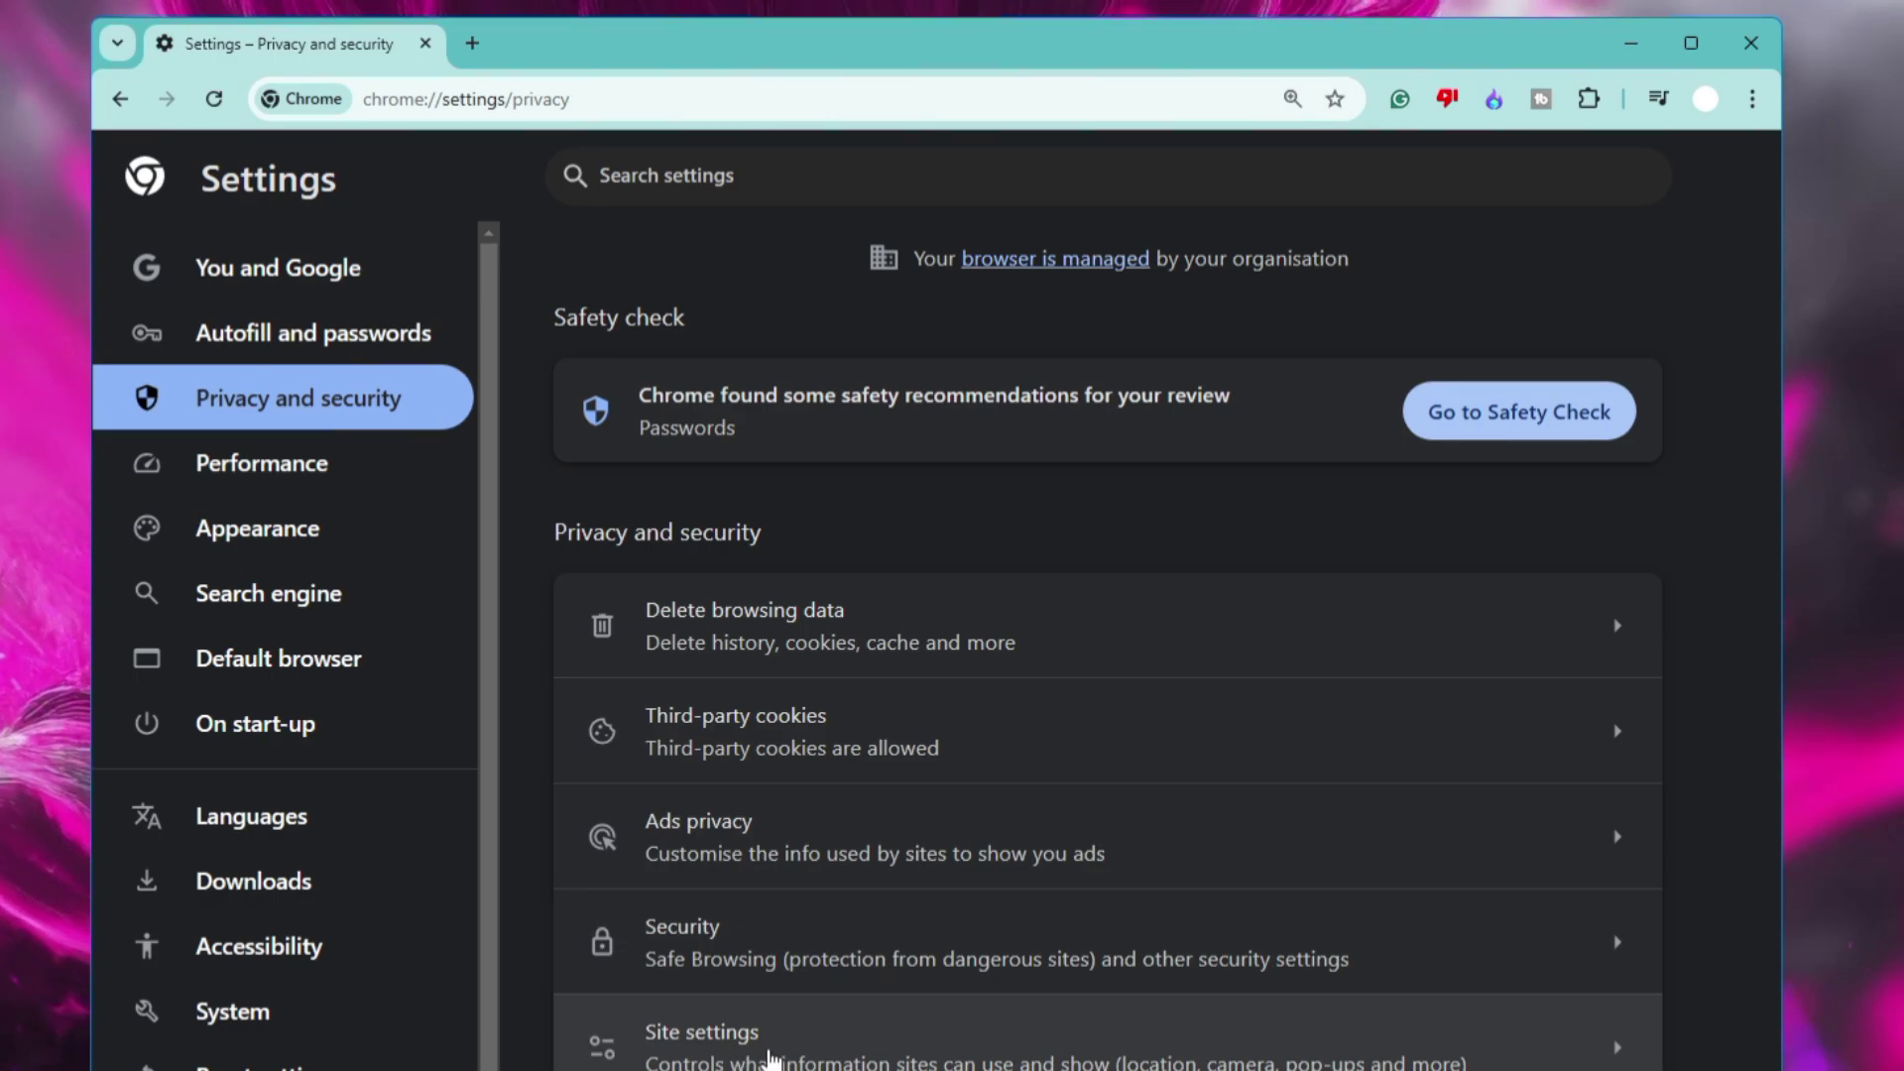
pyautogui.click(772, 1059)
pyautogui.scroll(-8, 772, 1051)
pyautogui.scroll(-9, 862, 555)
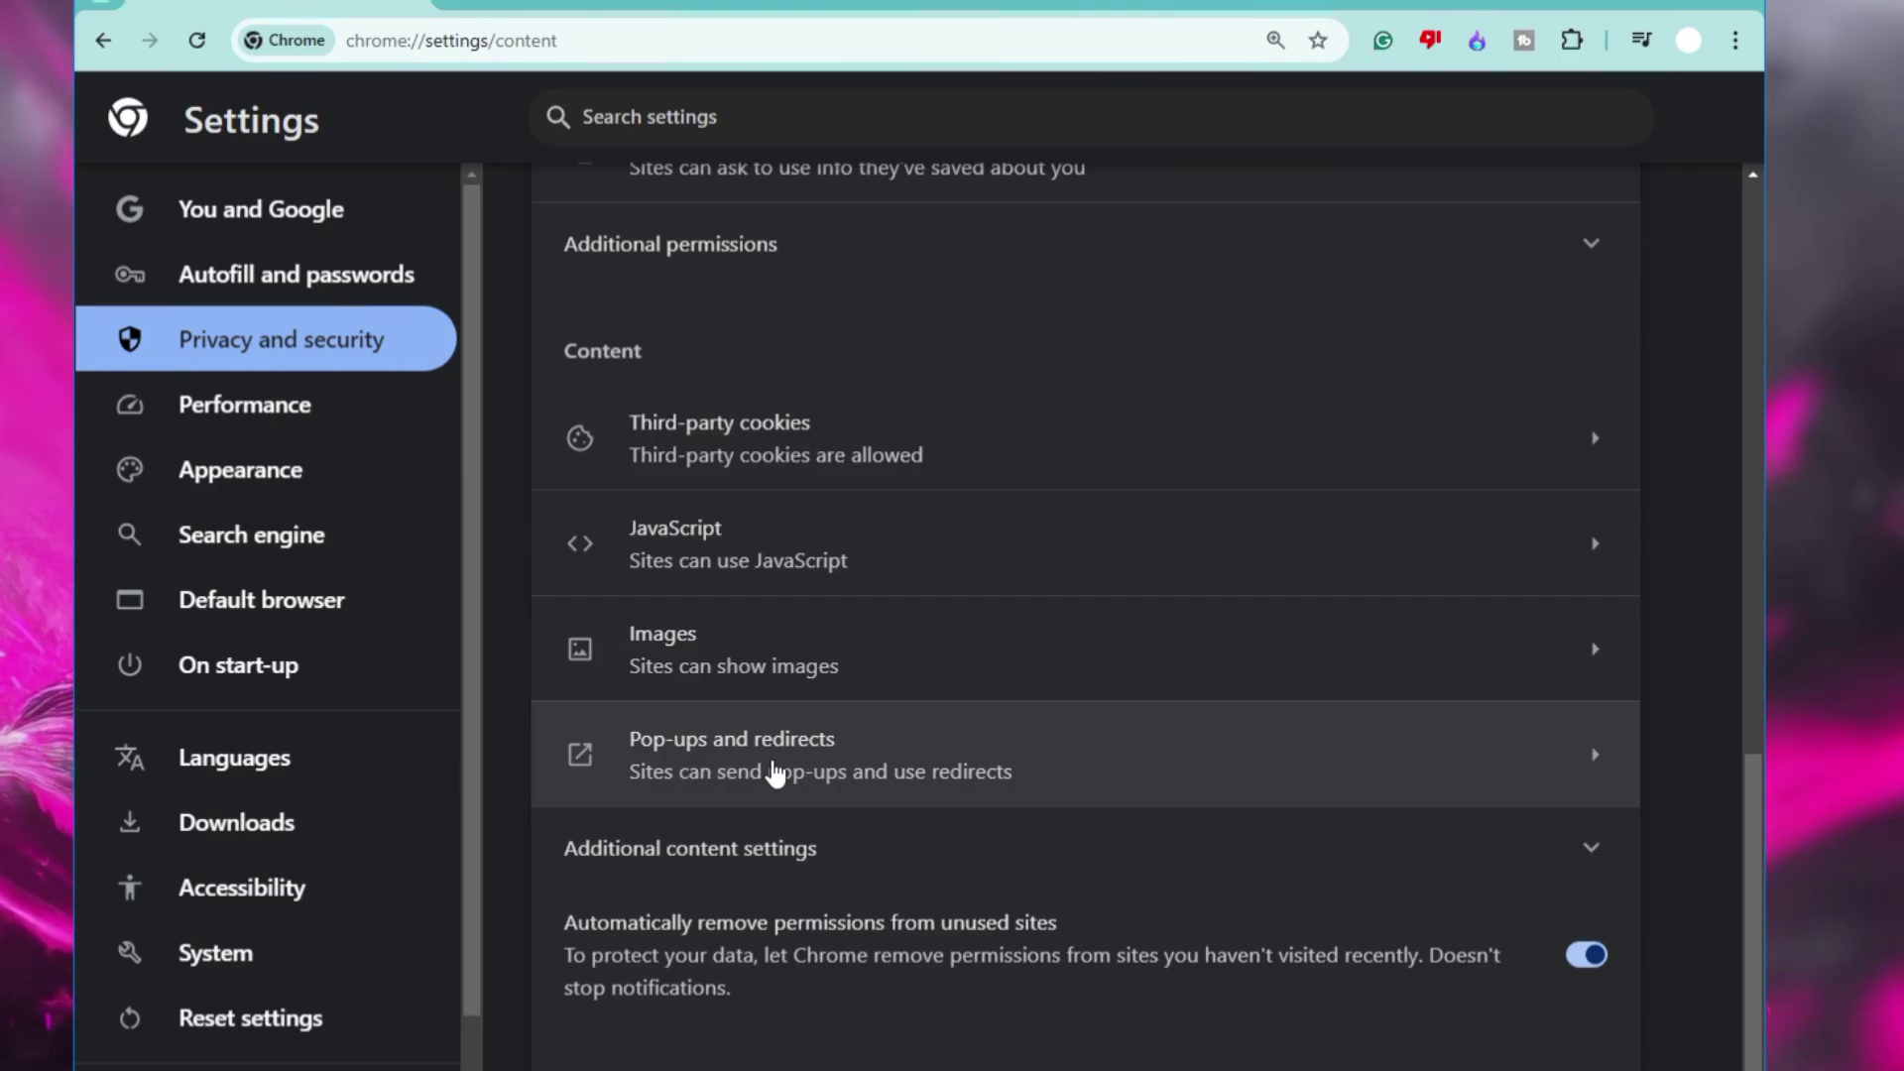
pyautogui.click(783, 768)
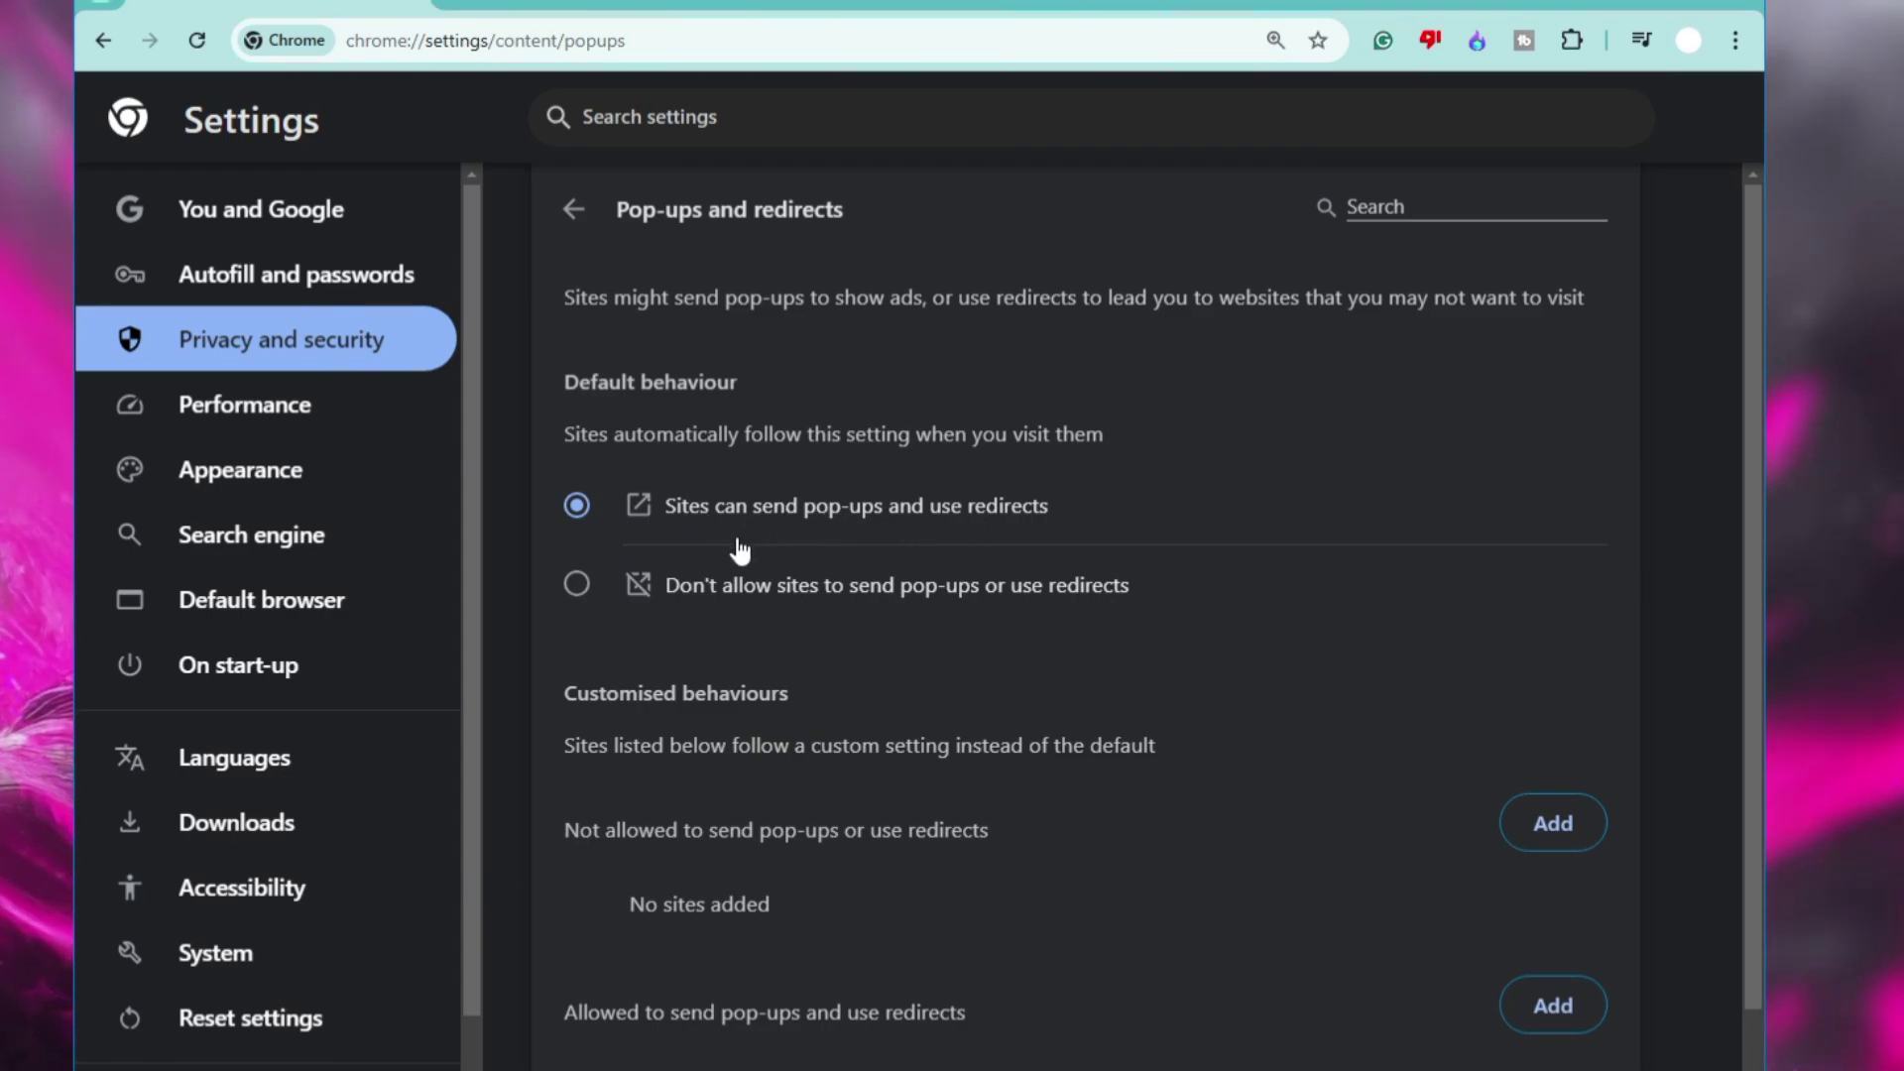
# Set Pop-ups and redirects to 'Don't allow sites to send pop-ups or use redirects'.
pyautogui.click(579, 589)
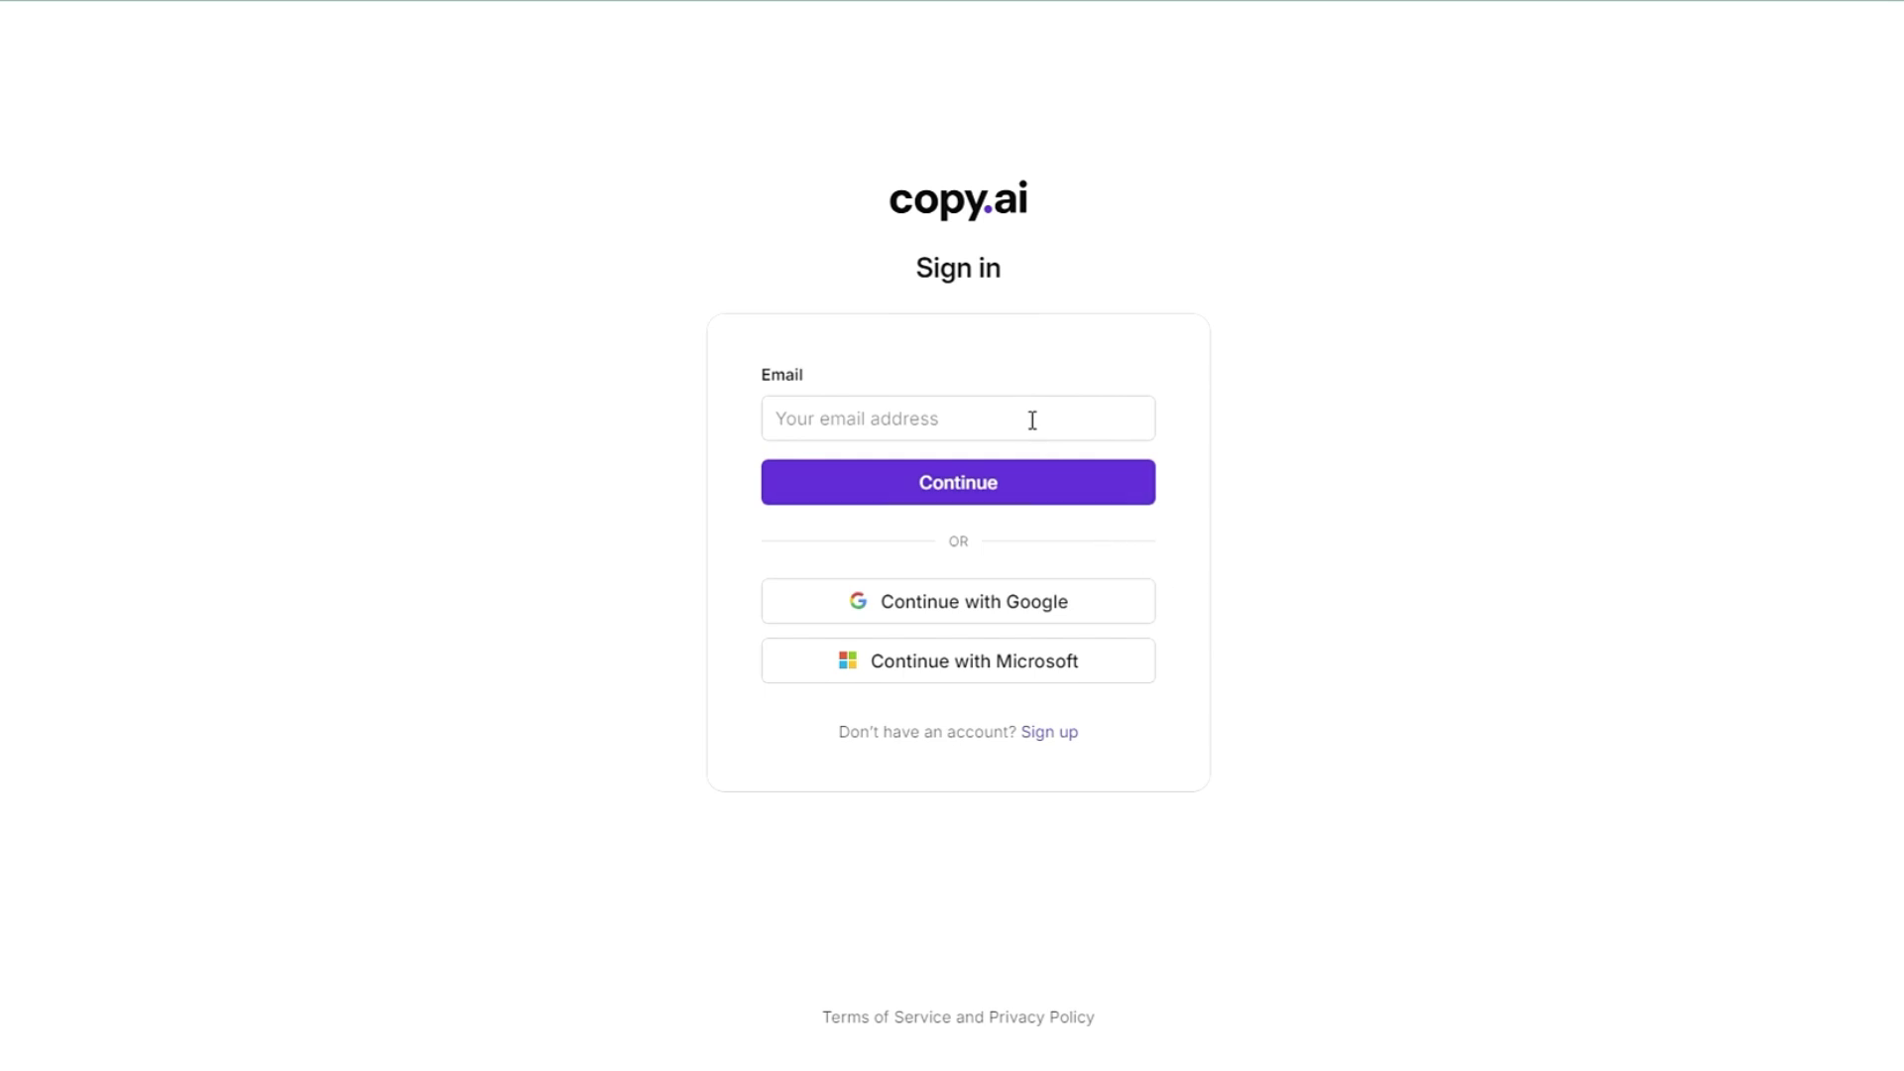
# Show the saved email suggestions in the Copy.ai sign-in Email field.
pyautogui.click(1021, 407)
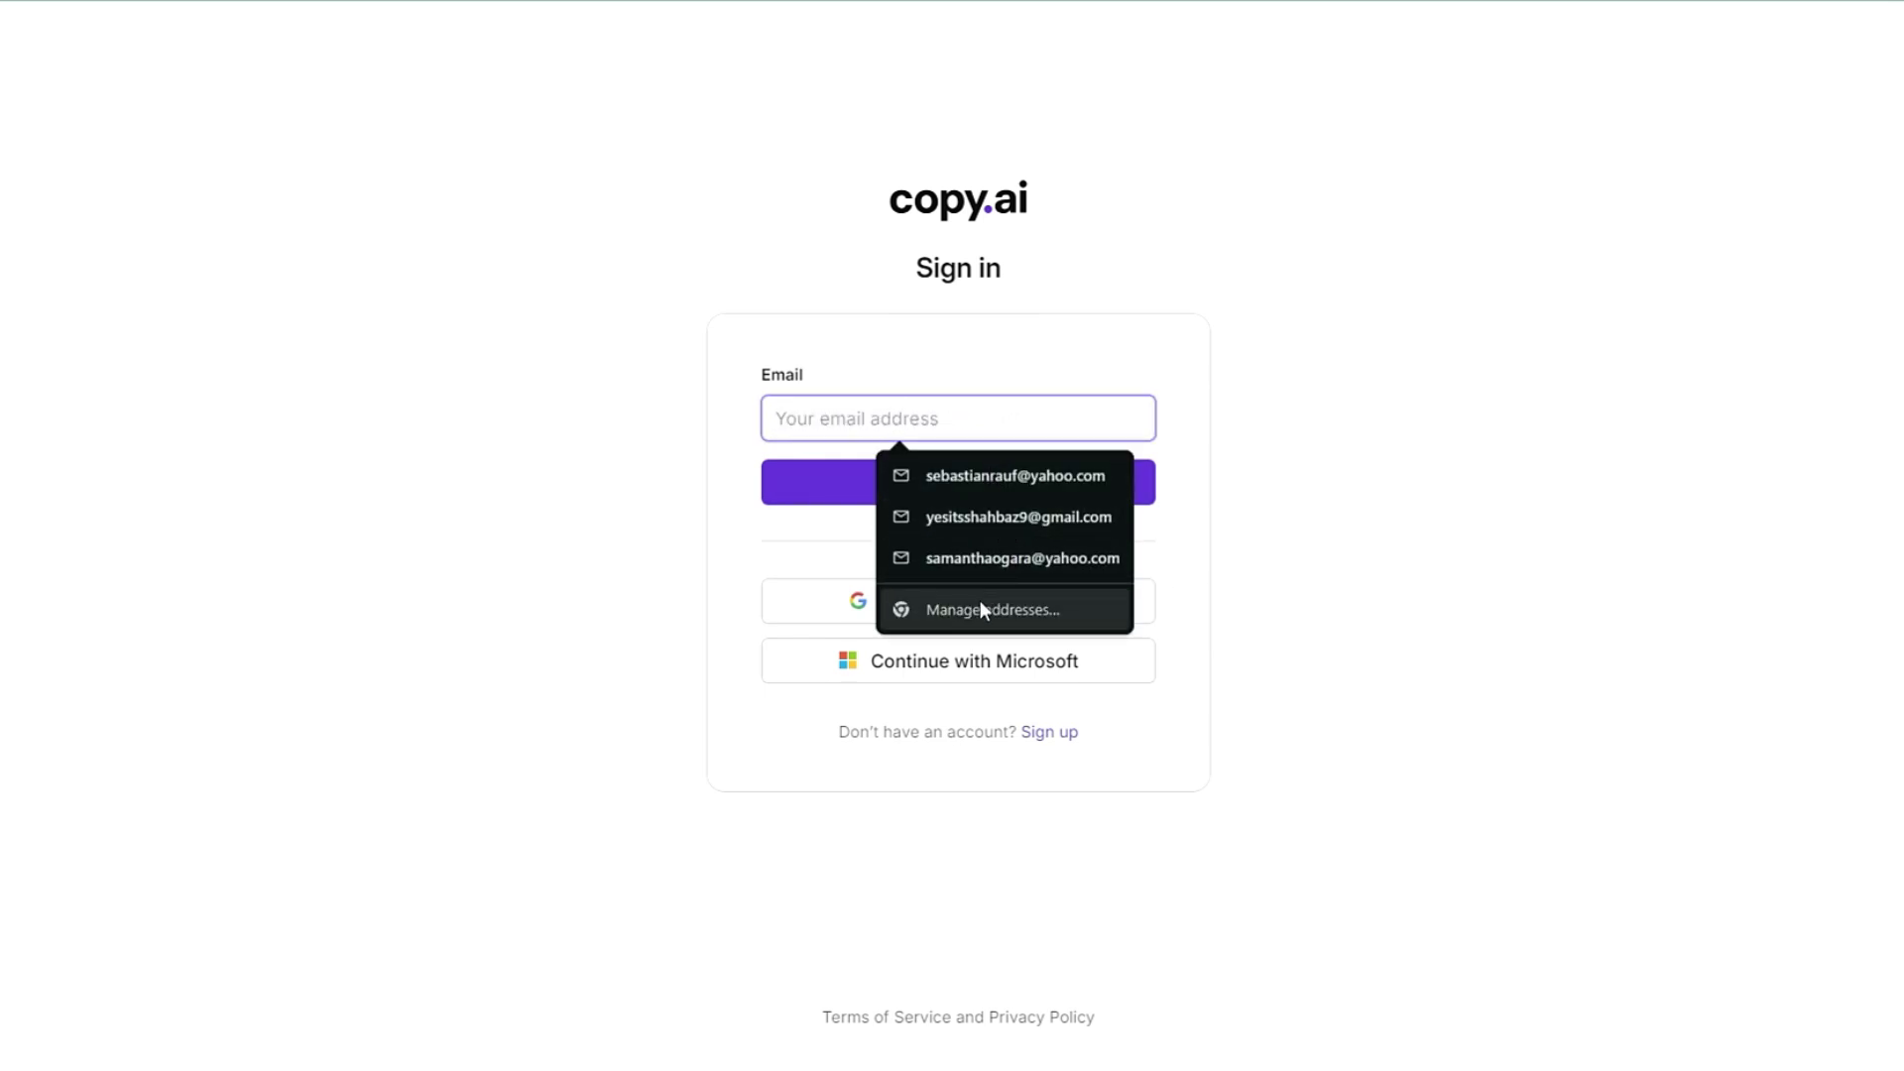
# Autofill the Copy.ai Email field, clear it, and choose 'Manage addresses...' from the suggestions.
pyautogui.click(995, 514)
pyautogui.click(1013, 505)
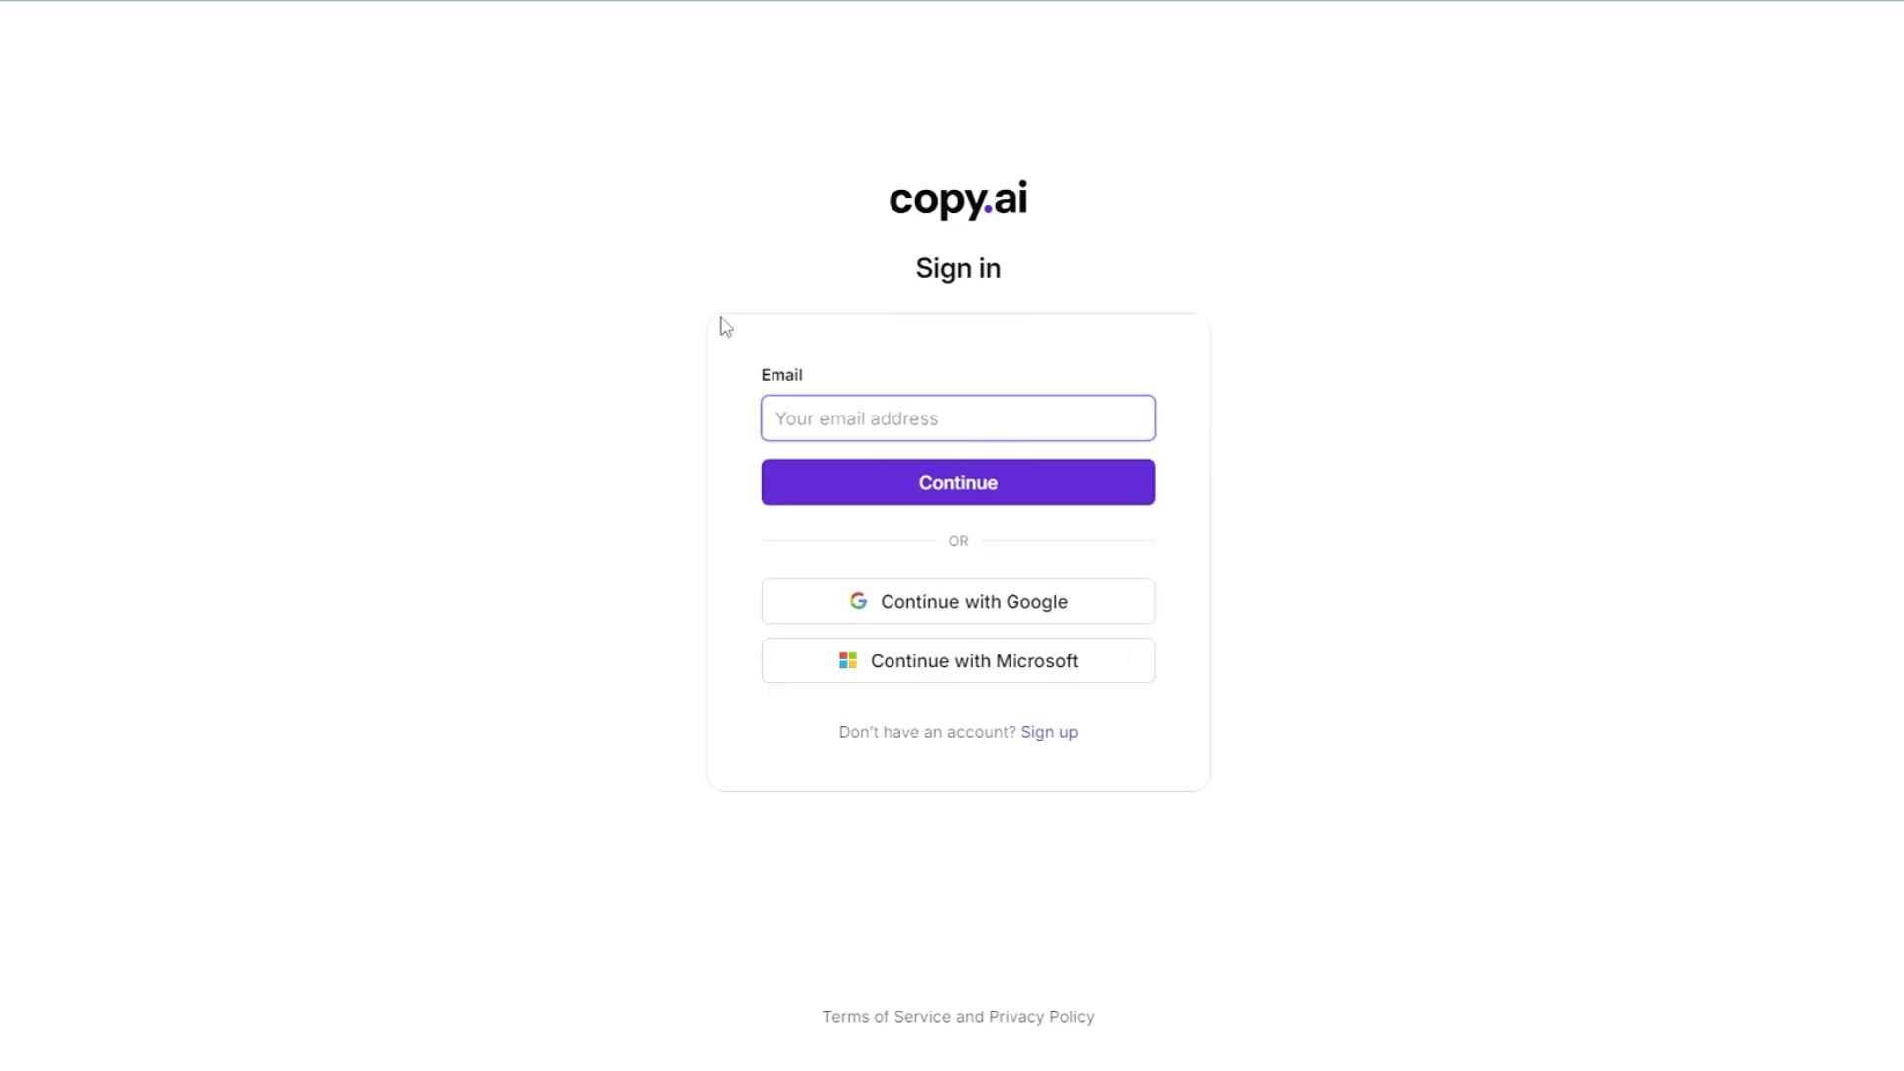
pyautogui.click(857, 427)
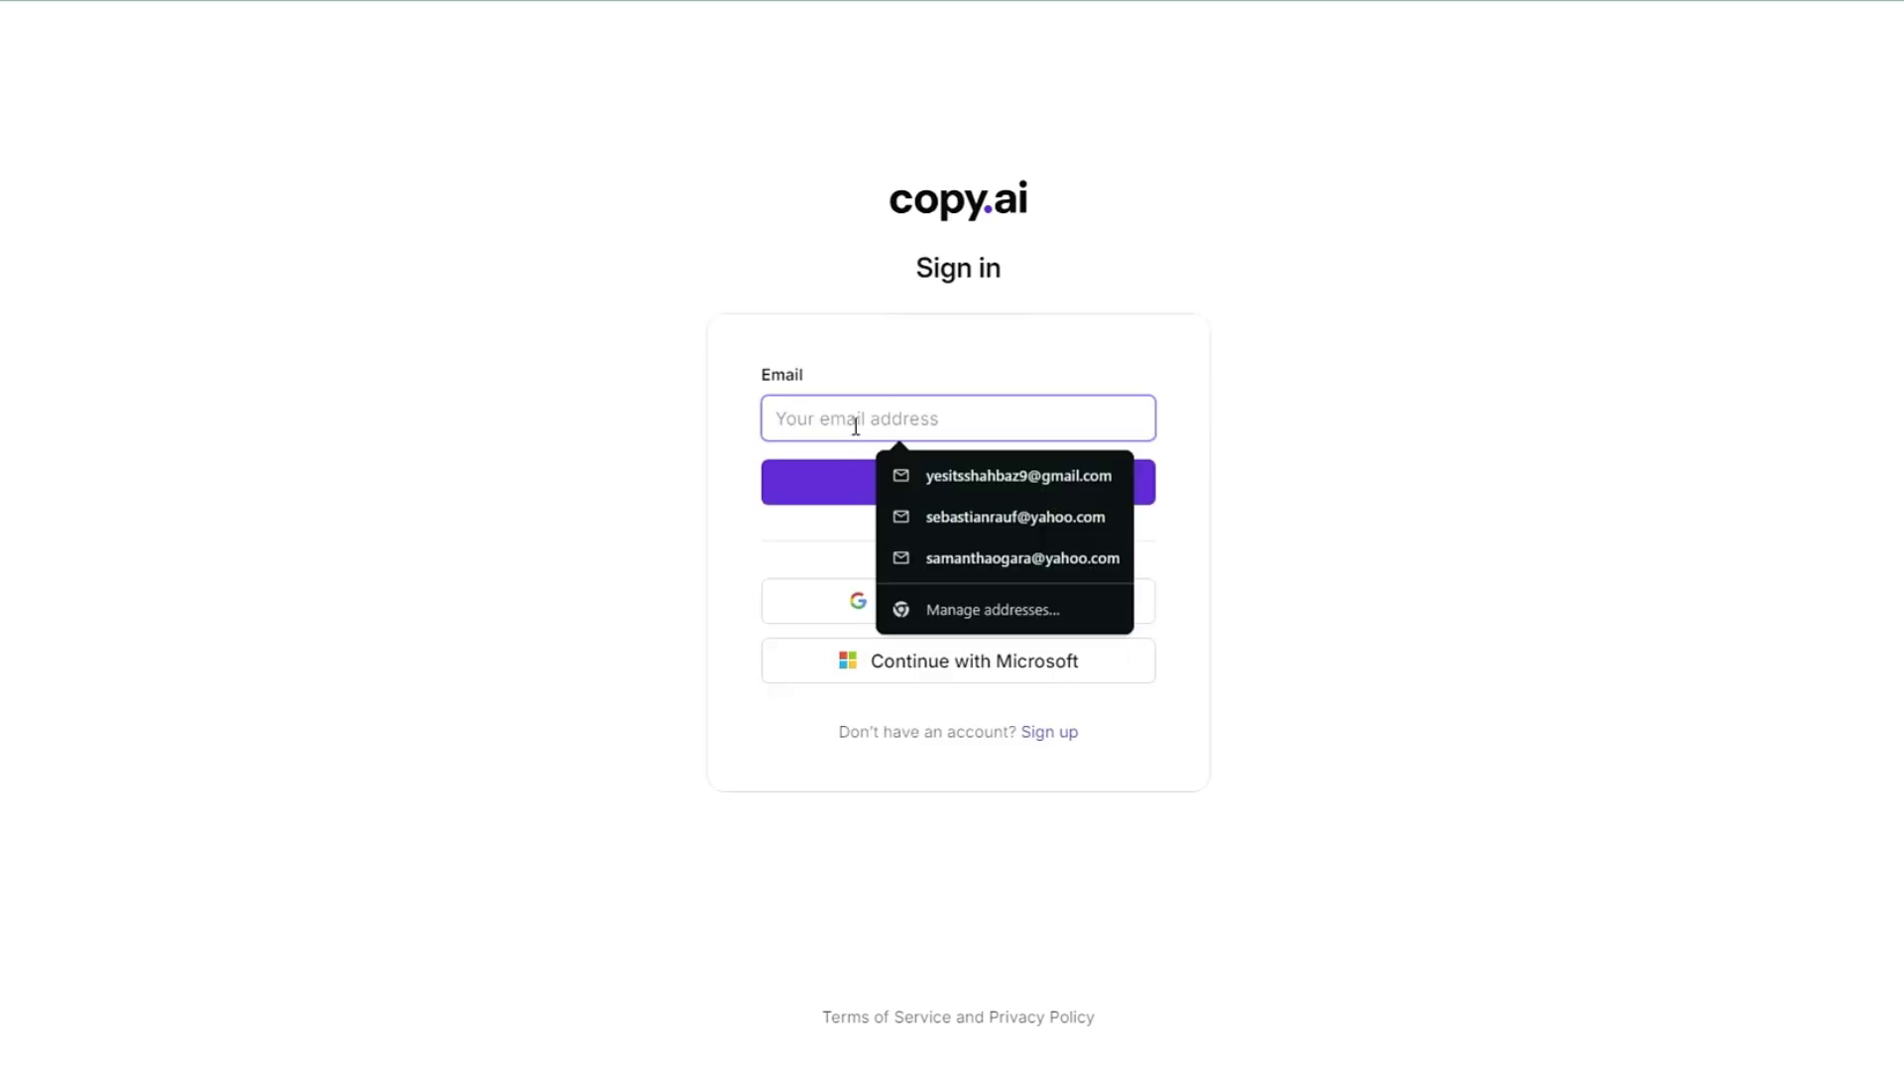
pyautogui.click(995, 610)
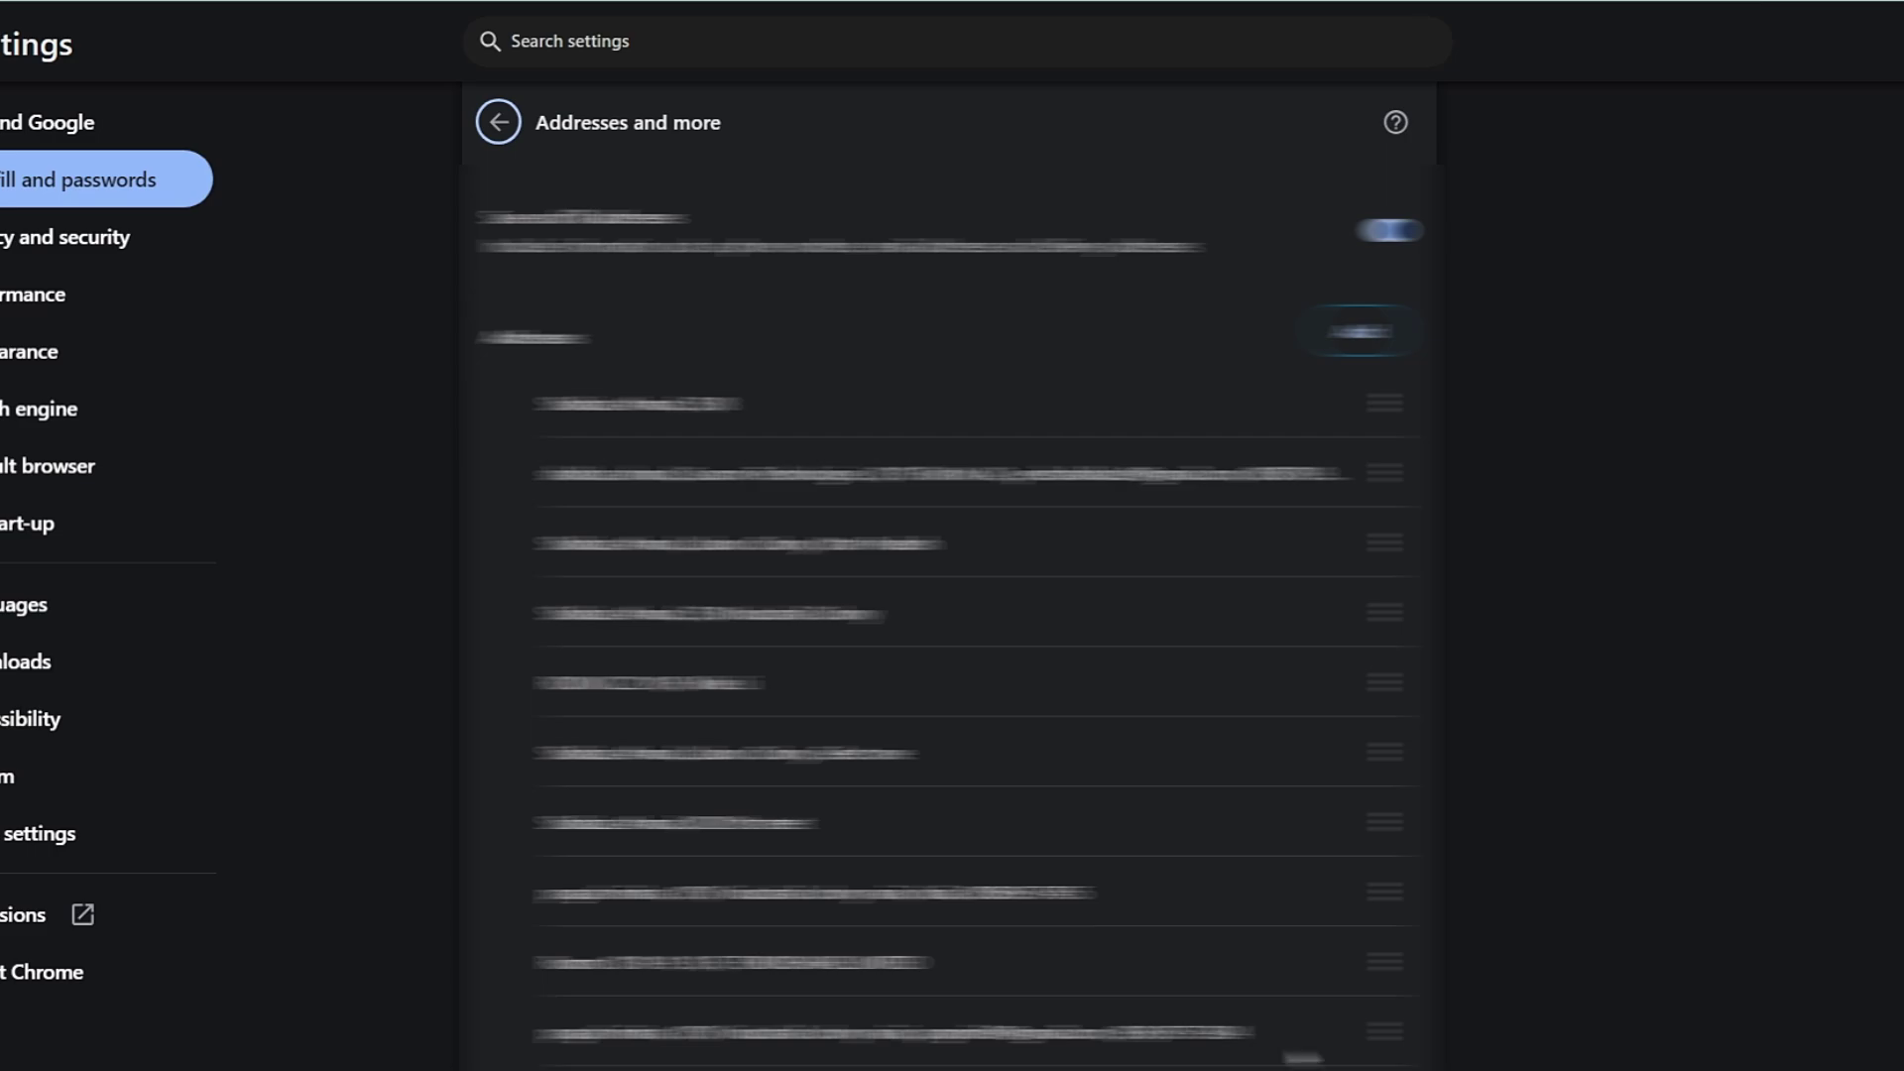
# Toggle the first address option off and back on, then switch to Autofill and passwords.
pyautogui.click(1388, 230)
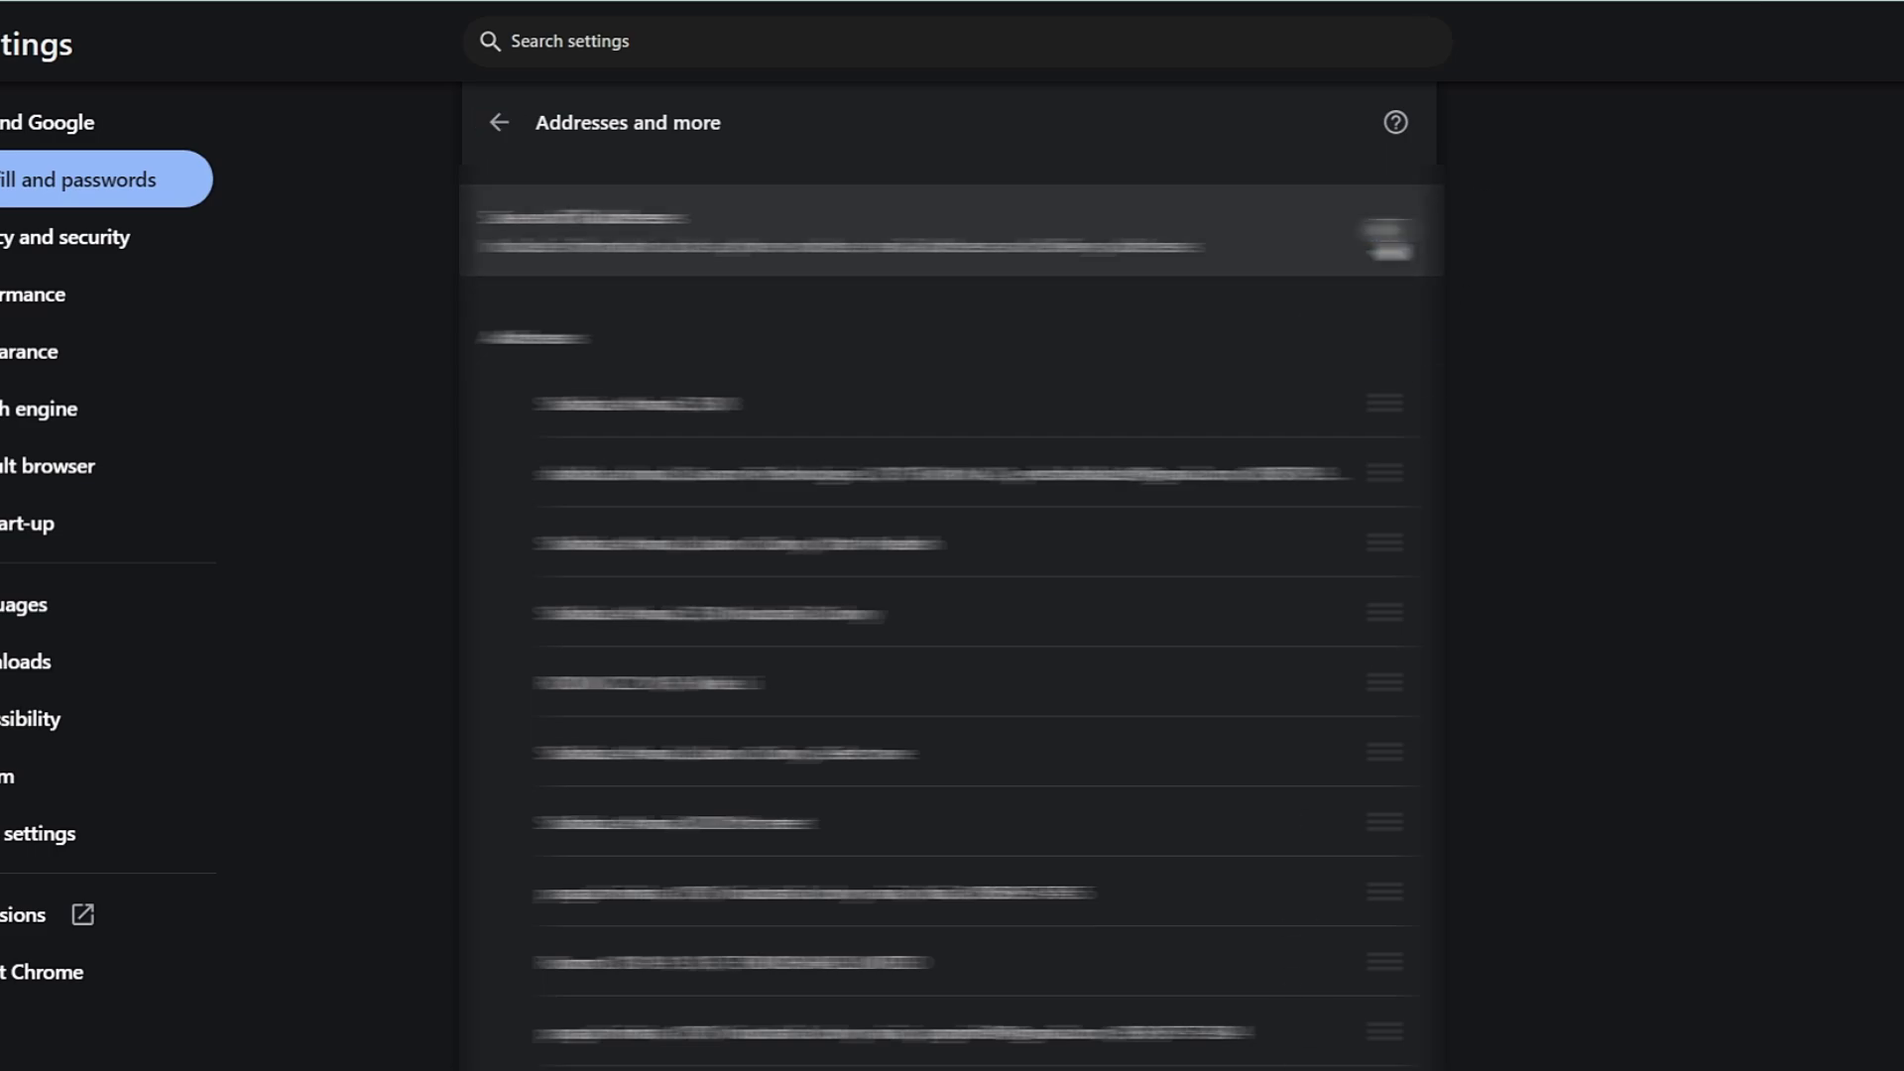
pyautogui.click(1388, 230)
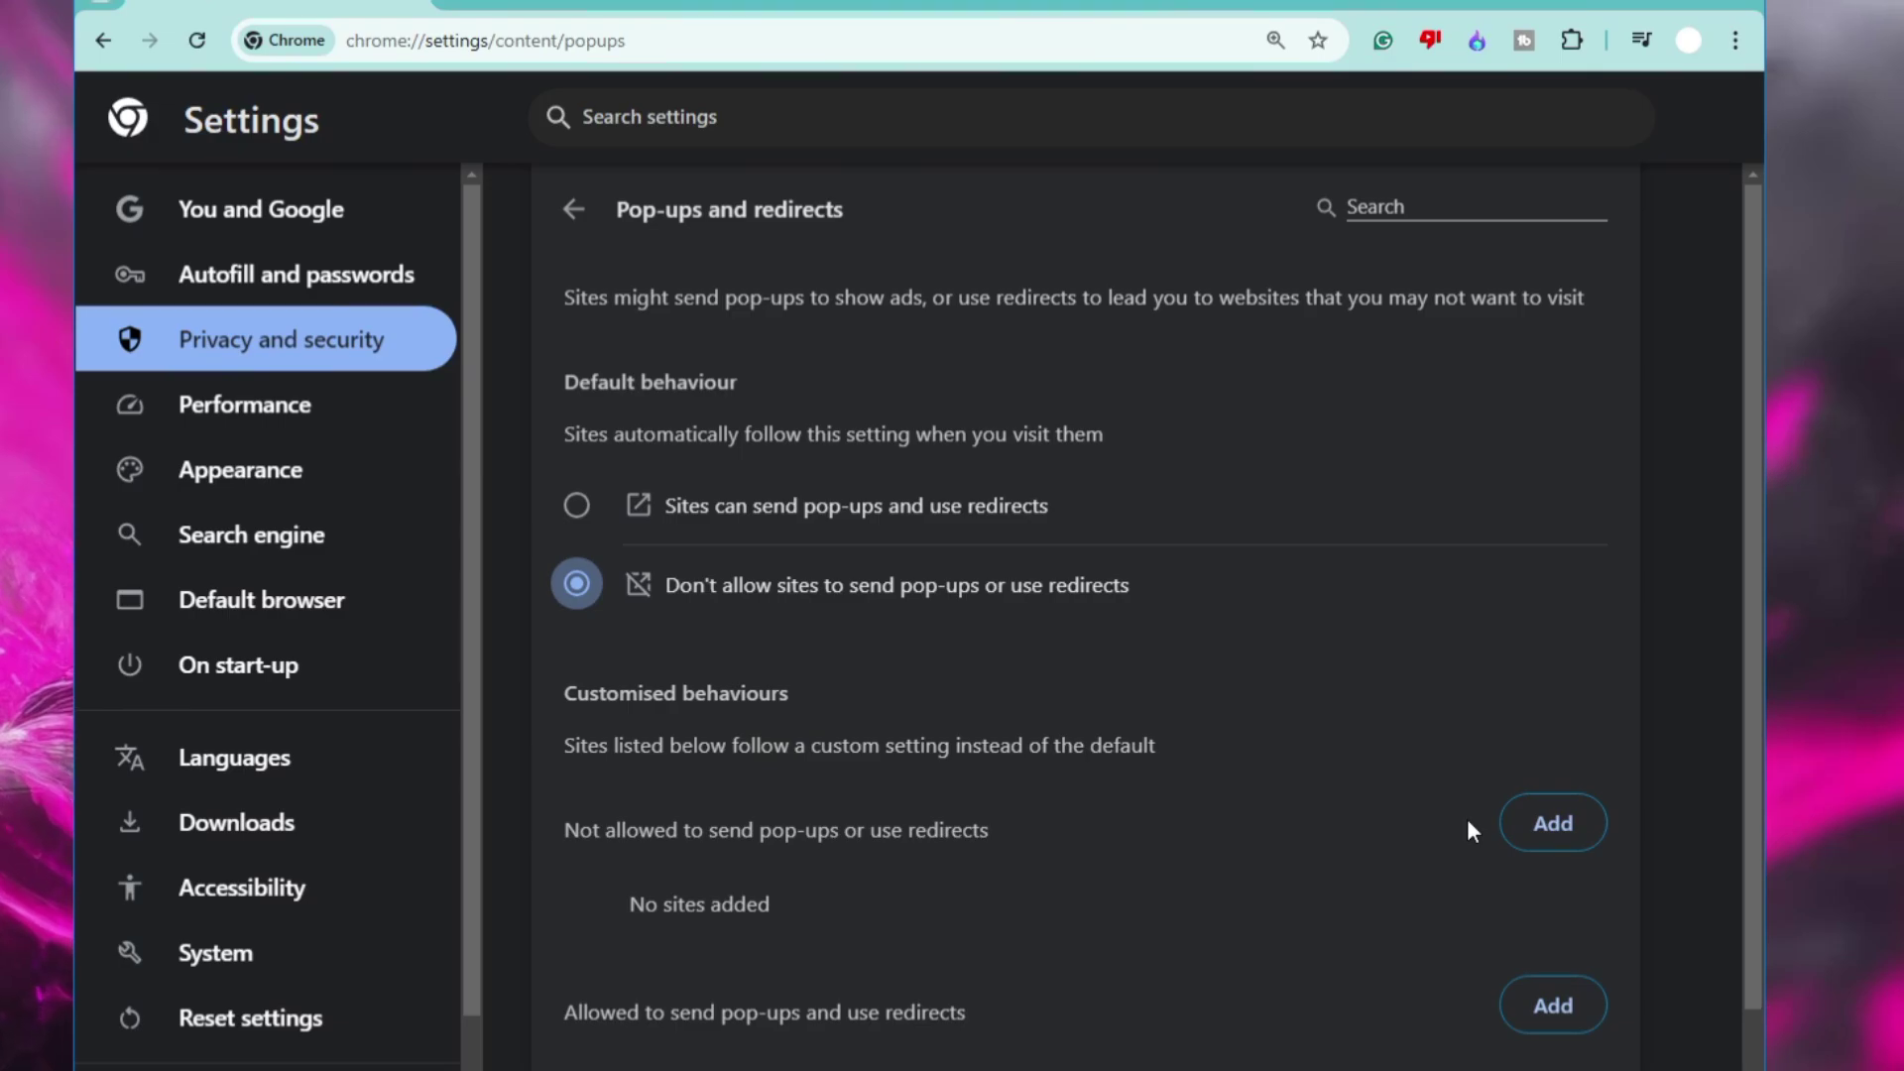
pyautogui.click(243, 278)
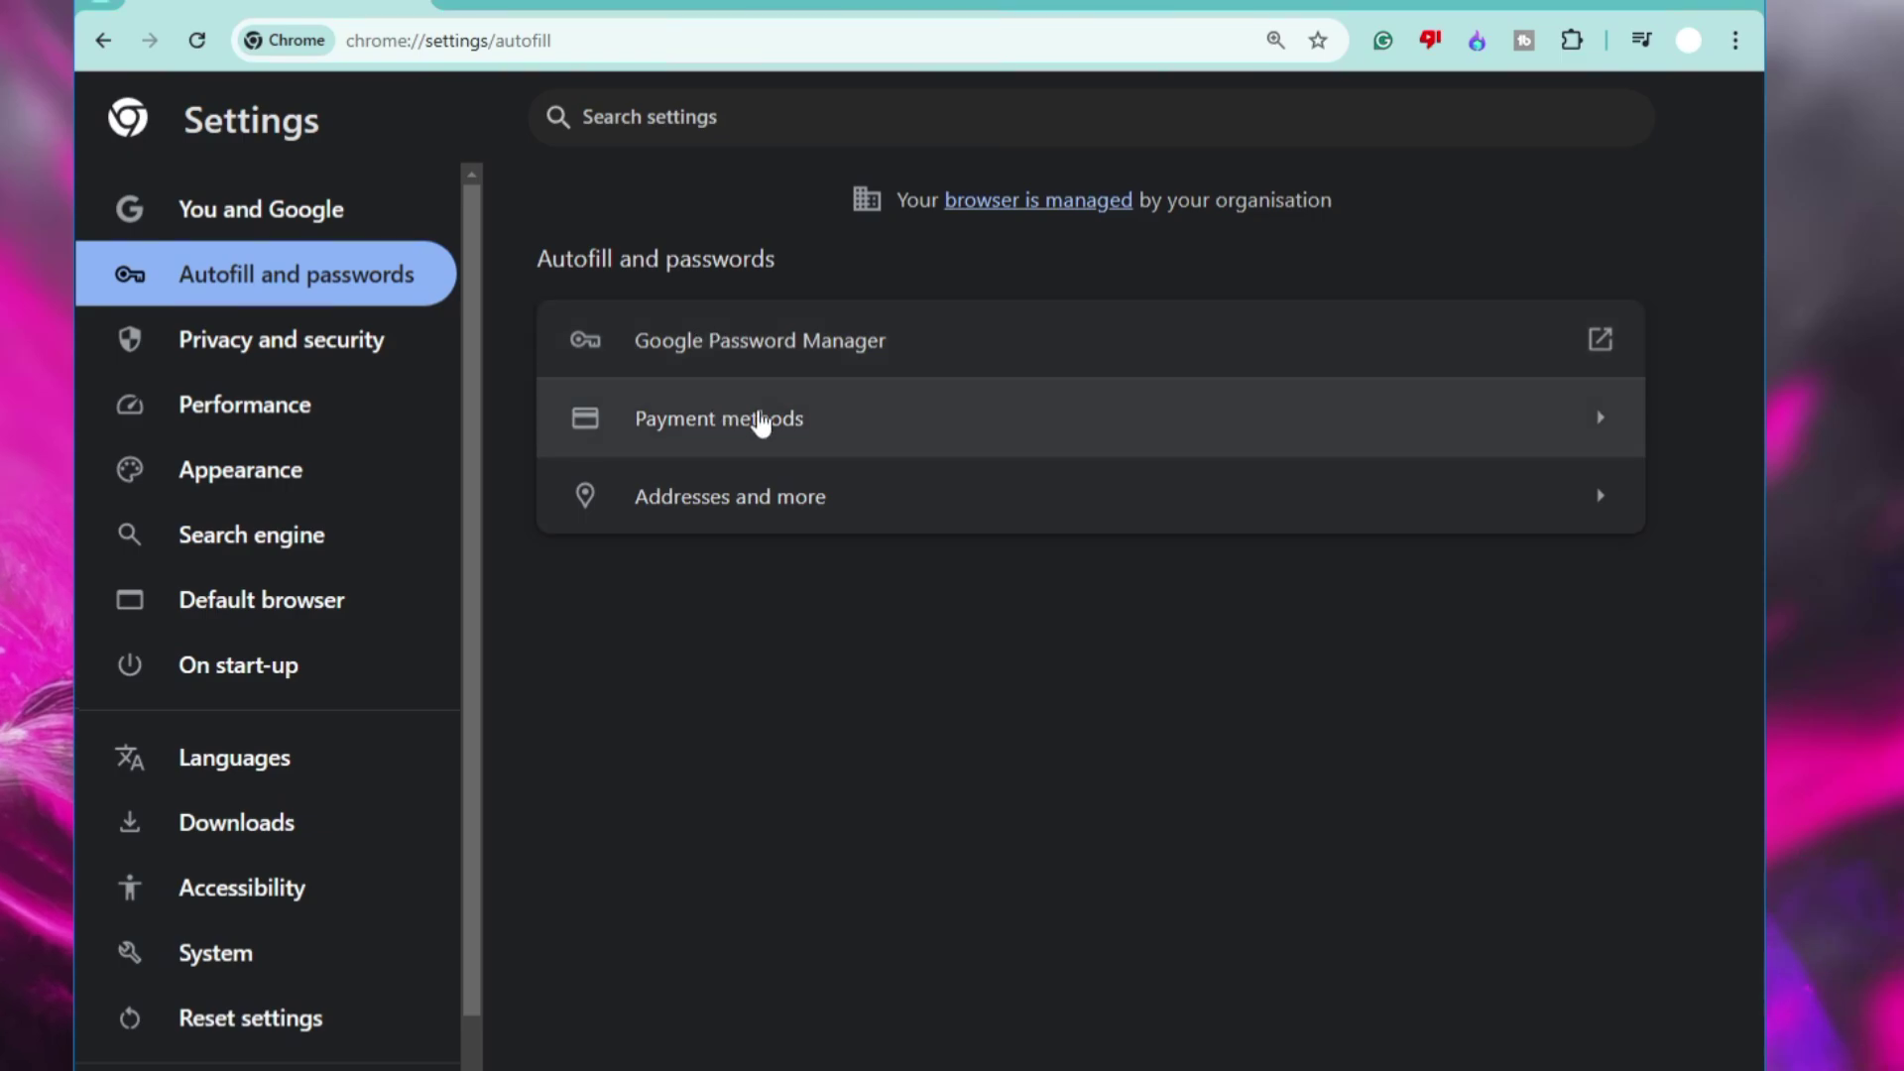
# Open Google Password Manager and view the saved angel.co login entry.
pyautogui.click(740, 337)
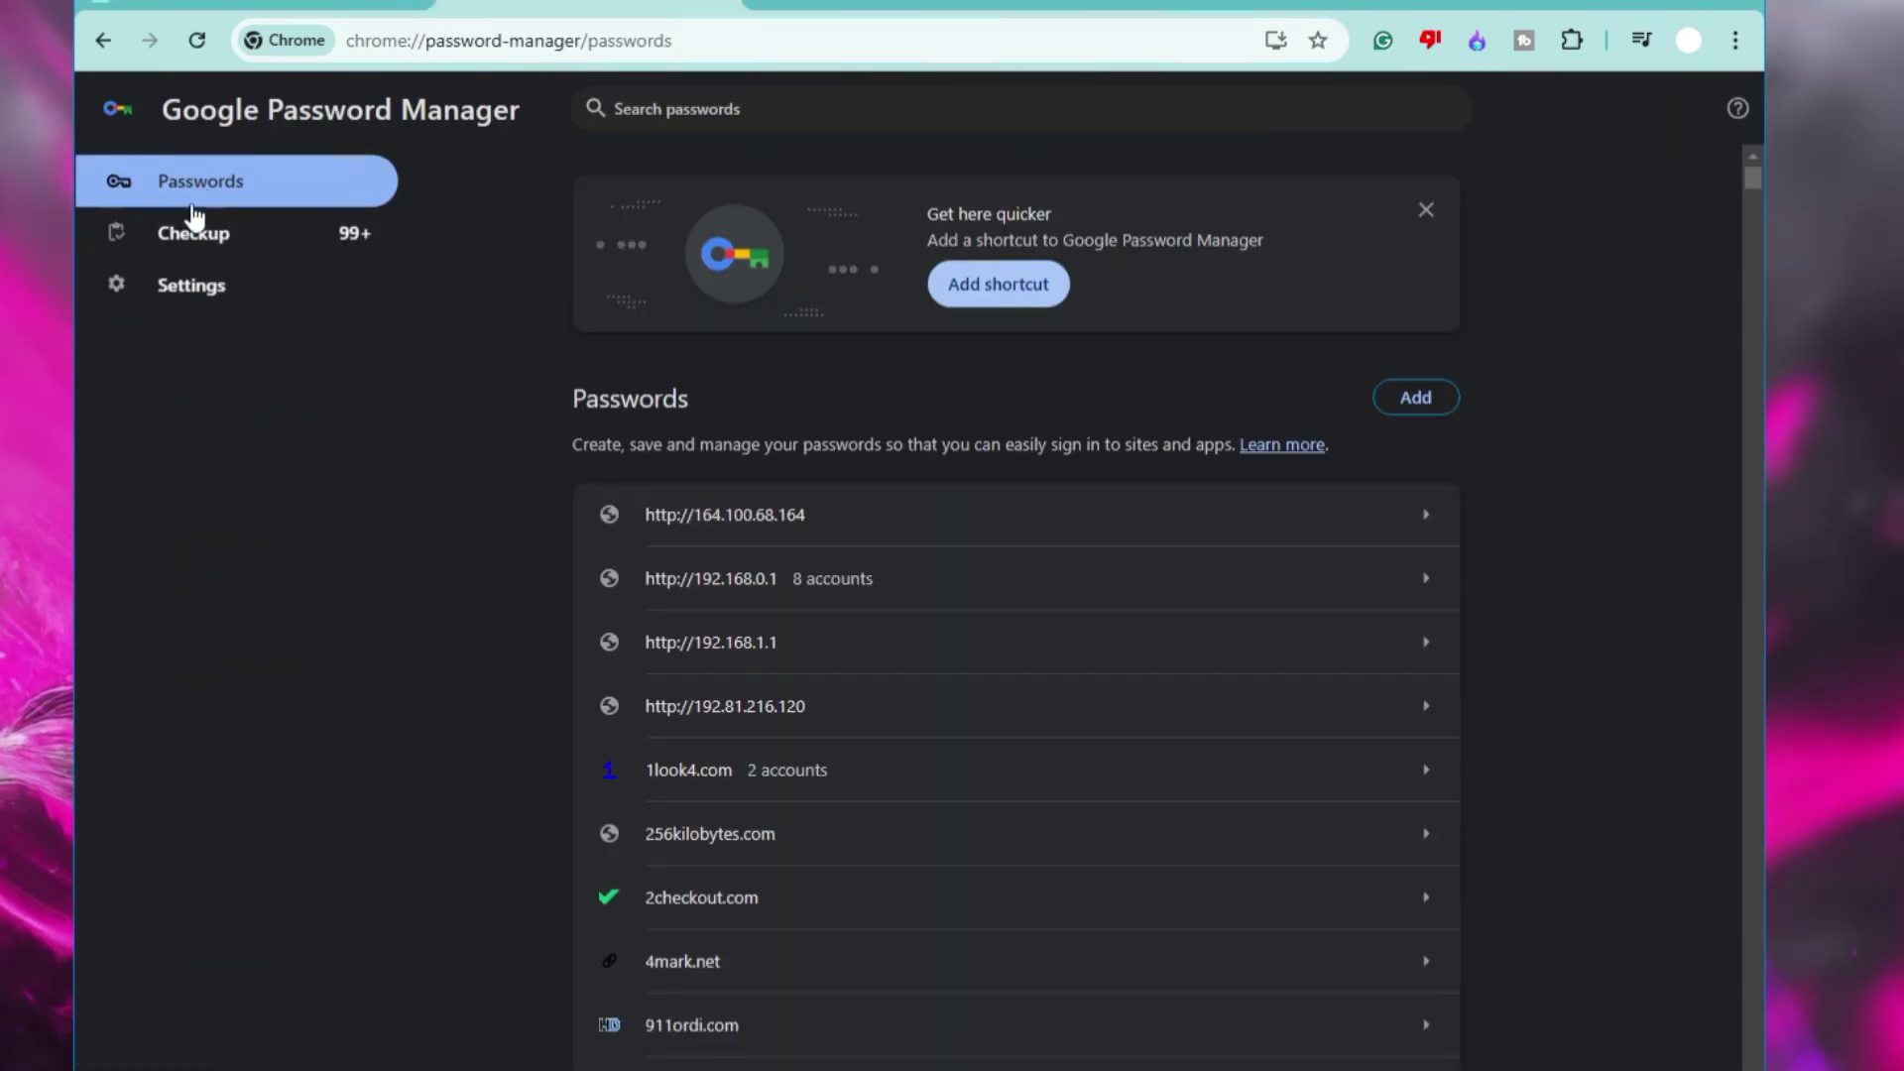
pyautogui.click(204, 308)
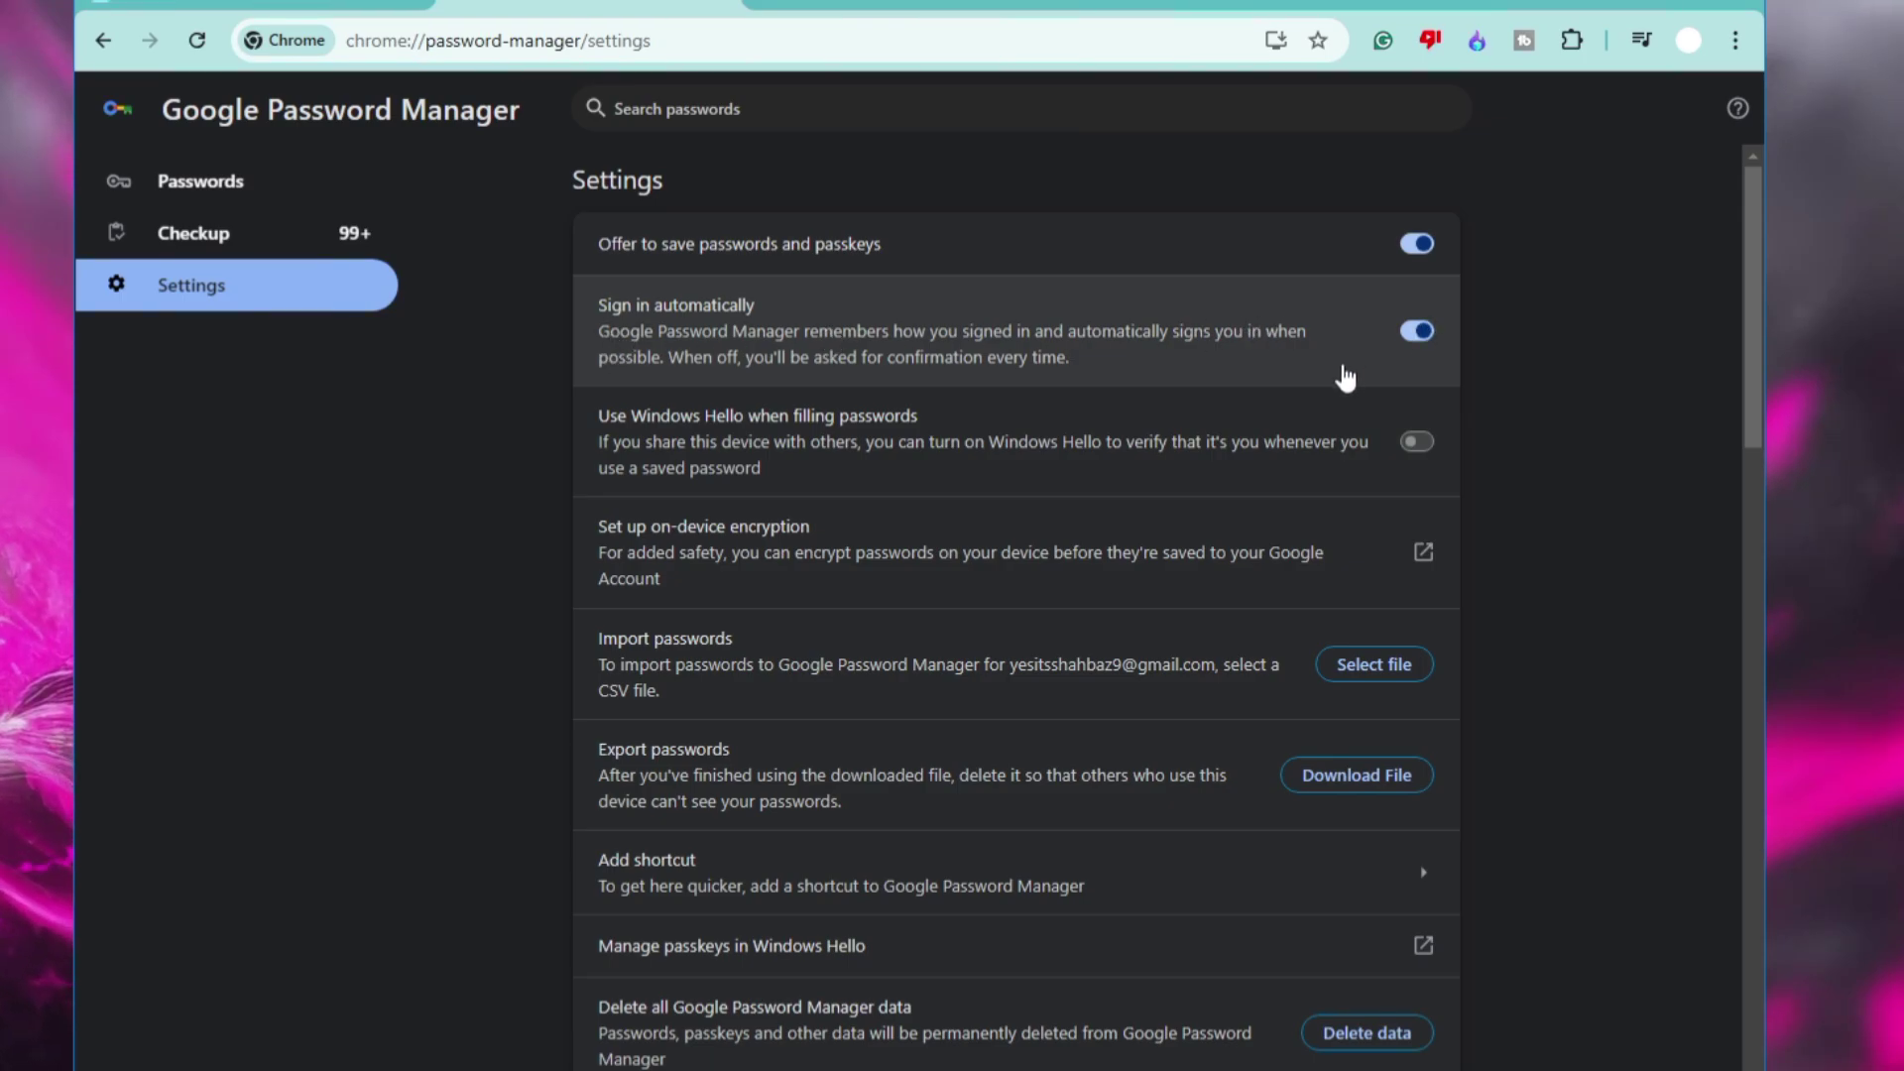
pyautogui.scroll(-5, 1344, 377)
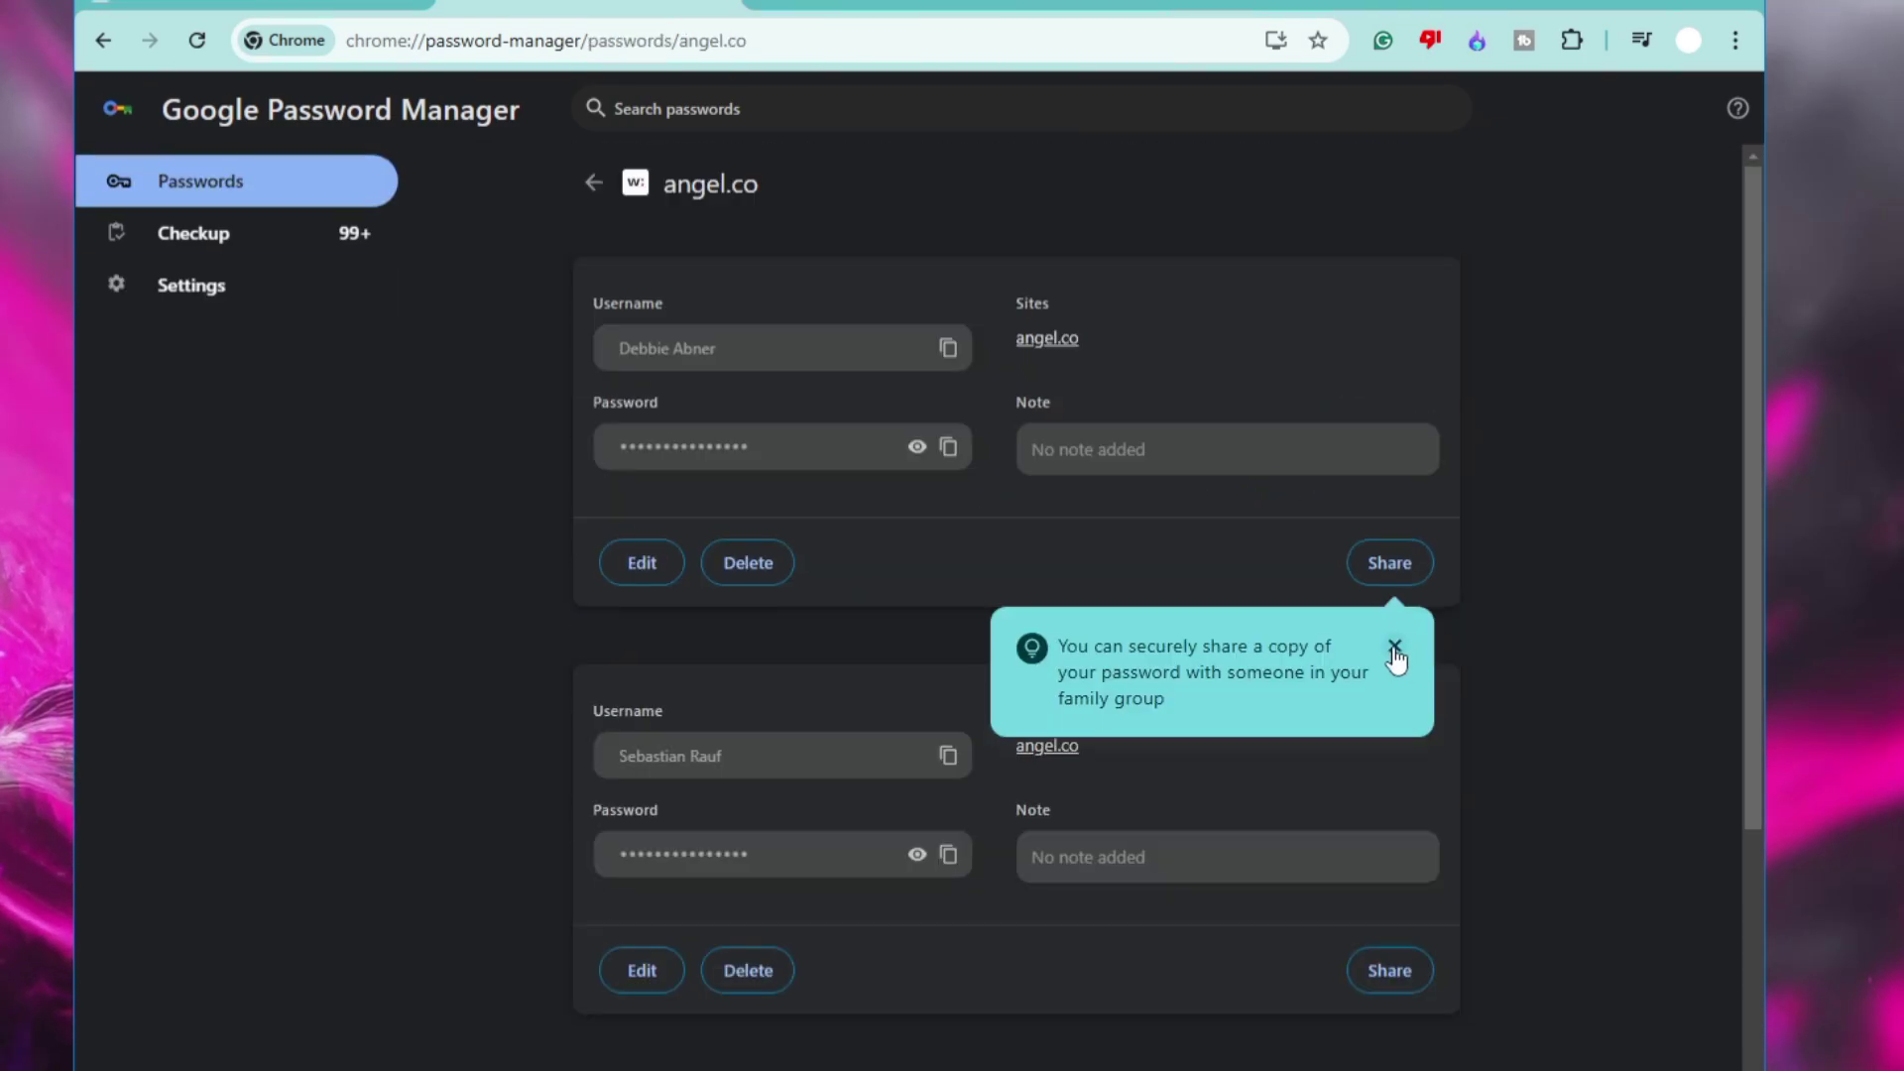
pyautogui.click(1392, 645)
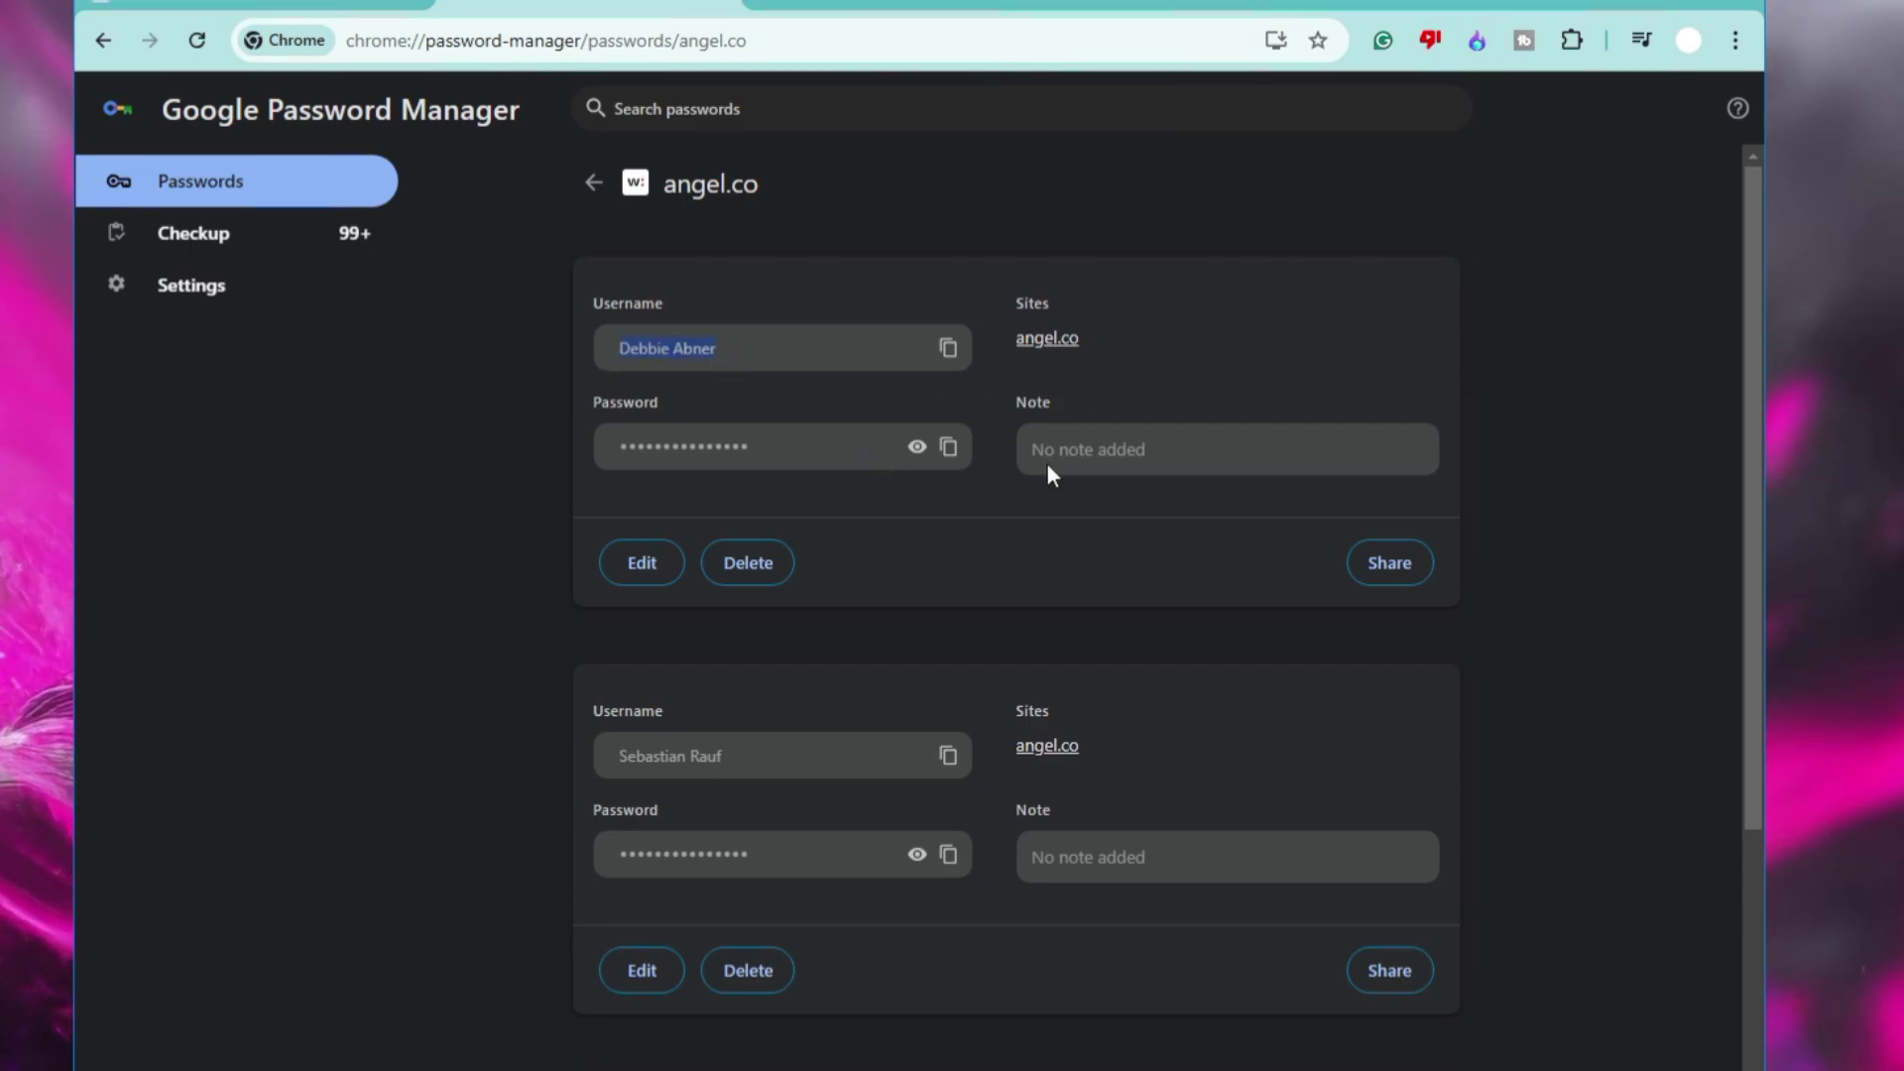
# Reveal the first angel.co password, then mask it again.
pyautogui.click(918, 448)
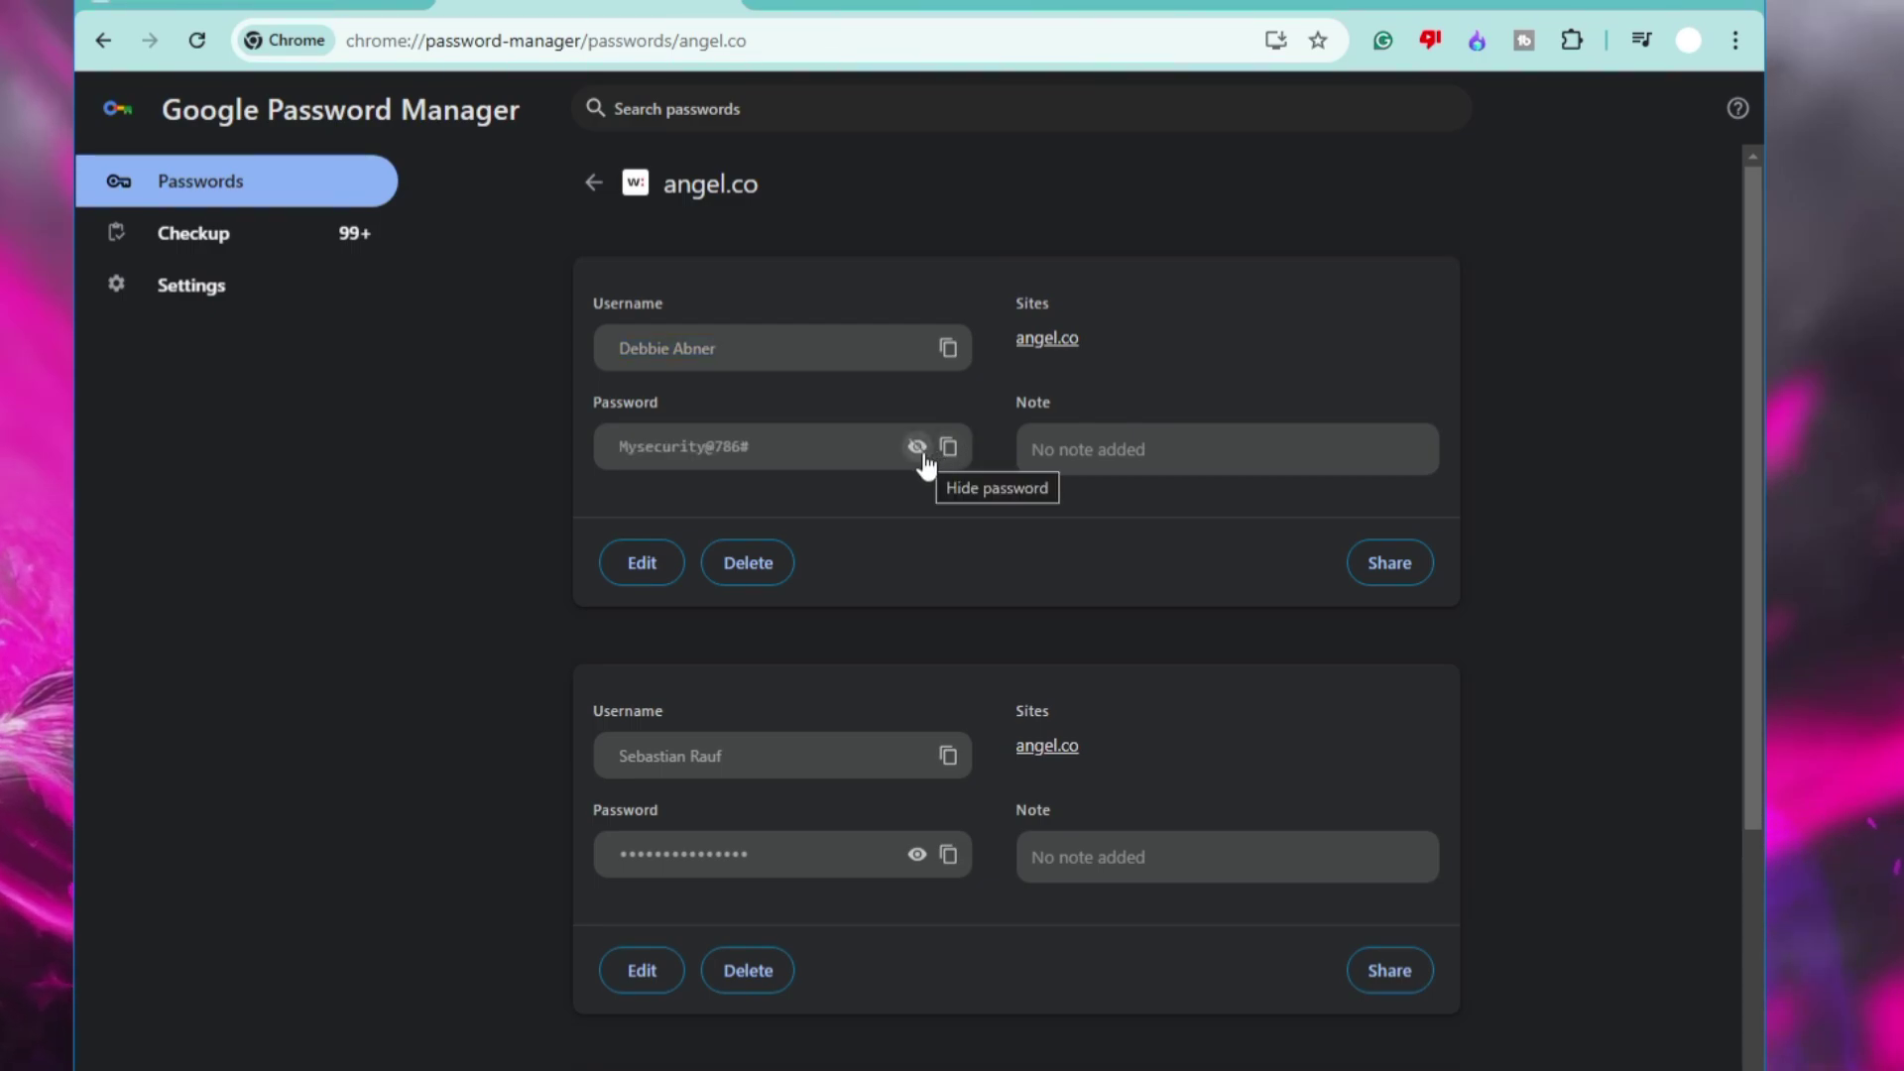
pyautogui.click(919, 449)
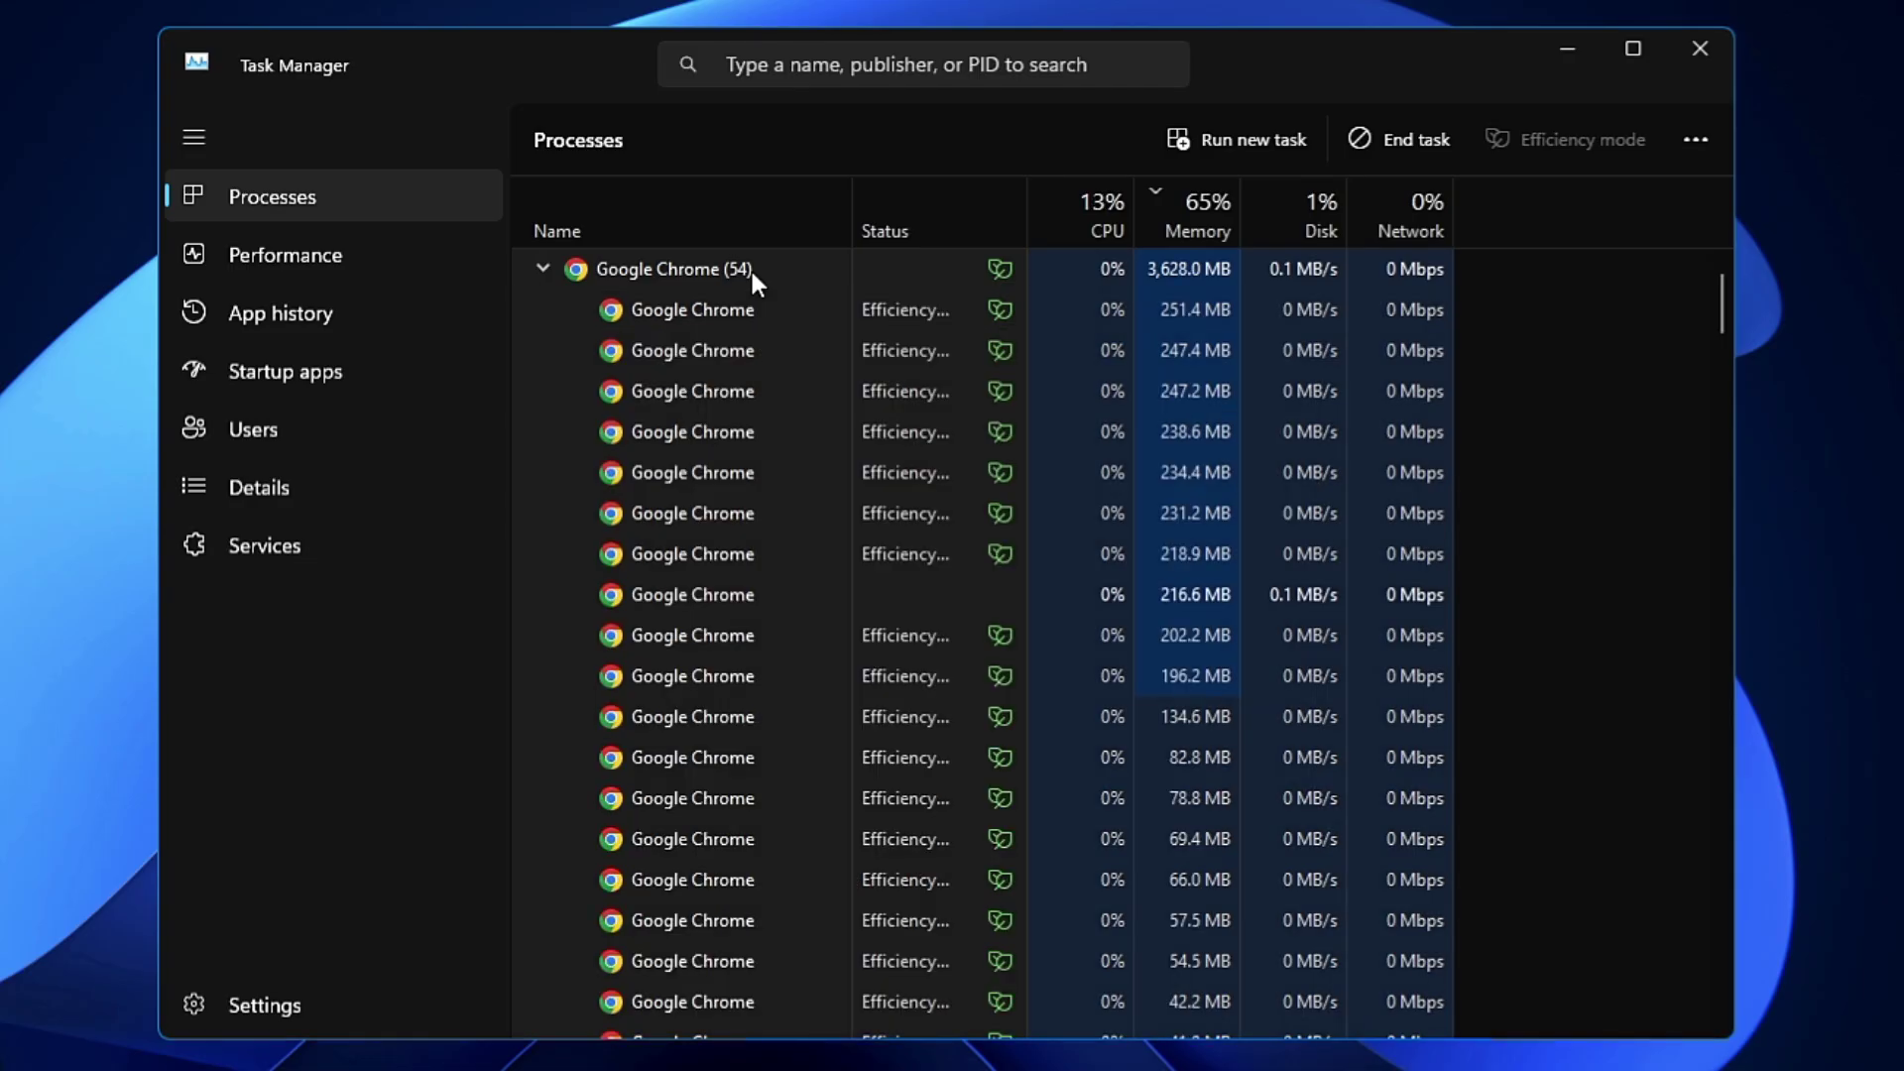
# Scroll through Task Manager's Google Chrome process group to review its memory use.
pyautogui.scroll(-3, 736, 327)
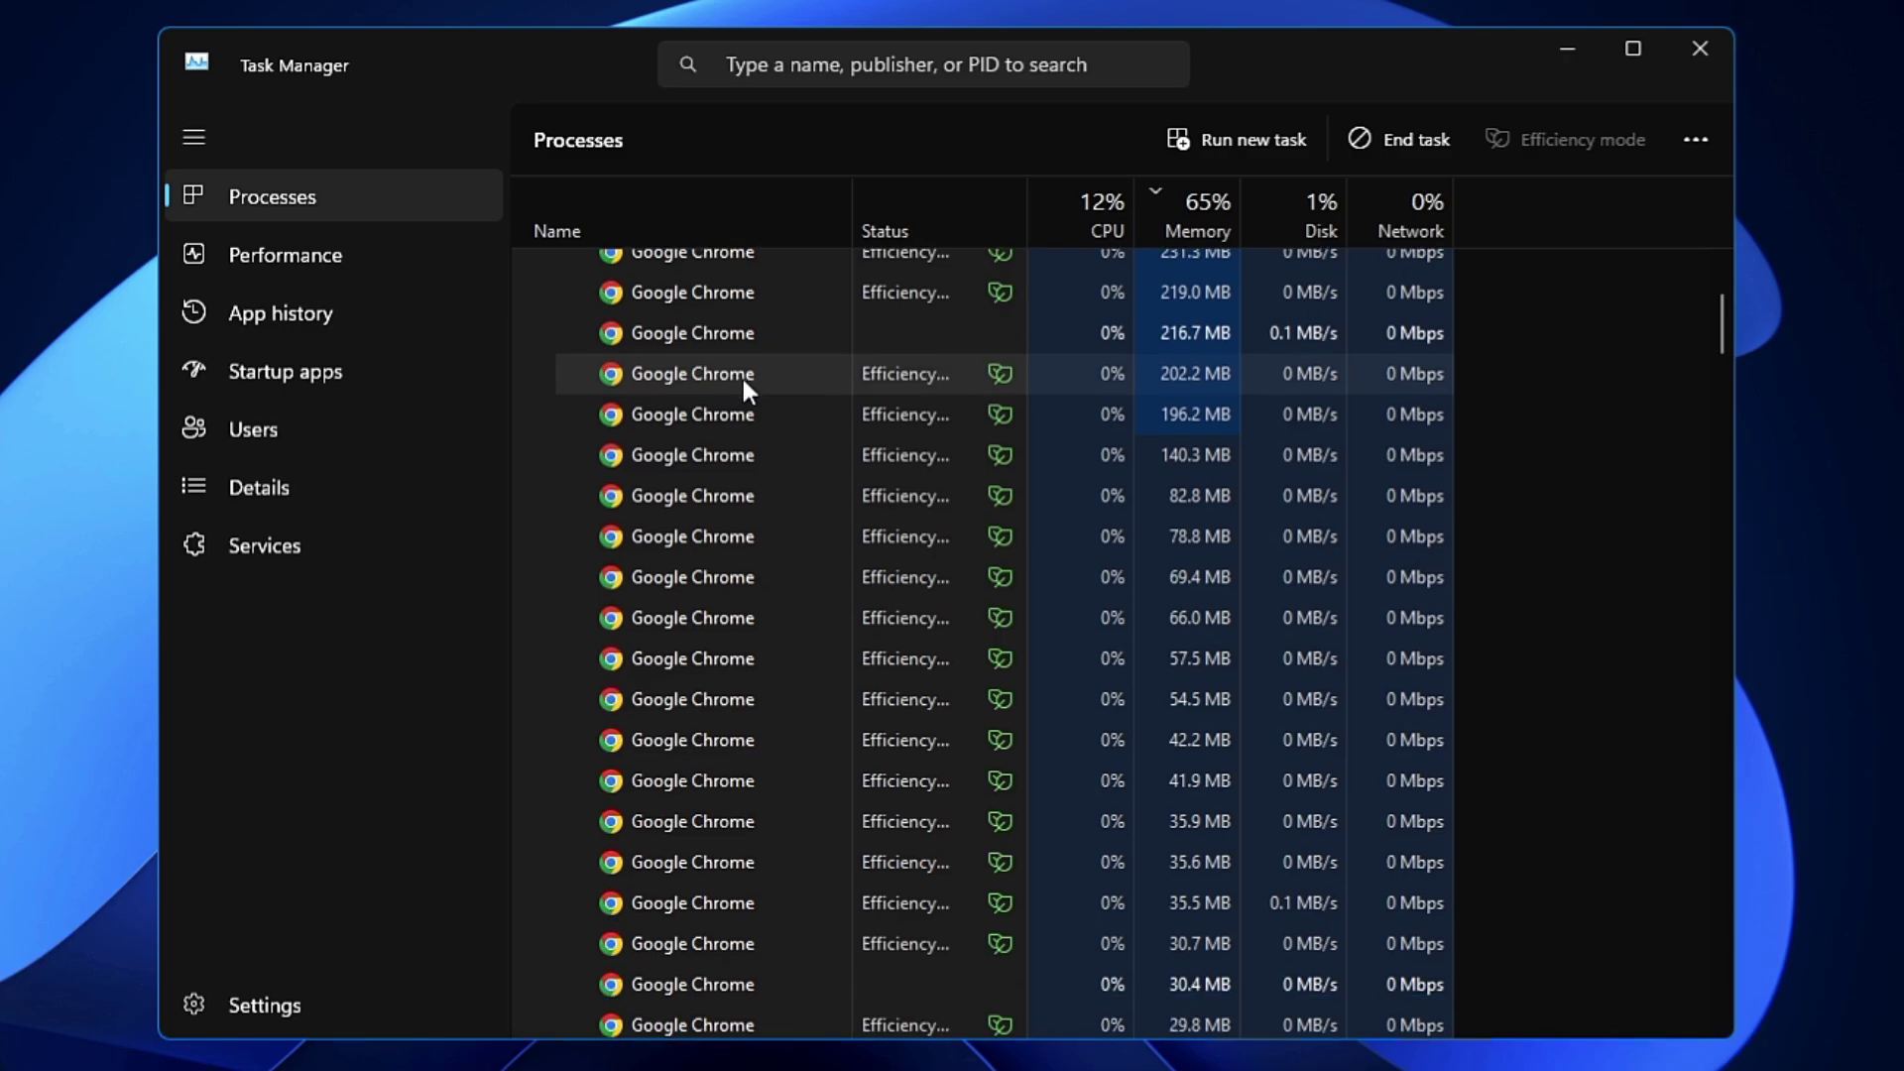
pyautogui.scroll(-2, 741, 376)
pyautogui.scroll(-2, 741, 382)
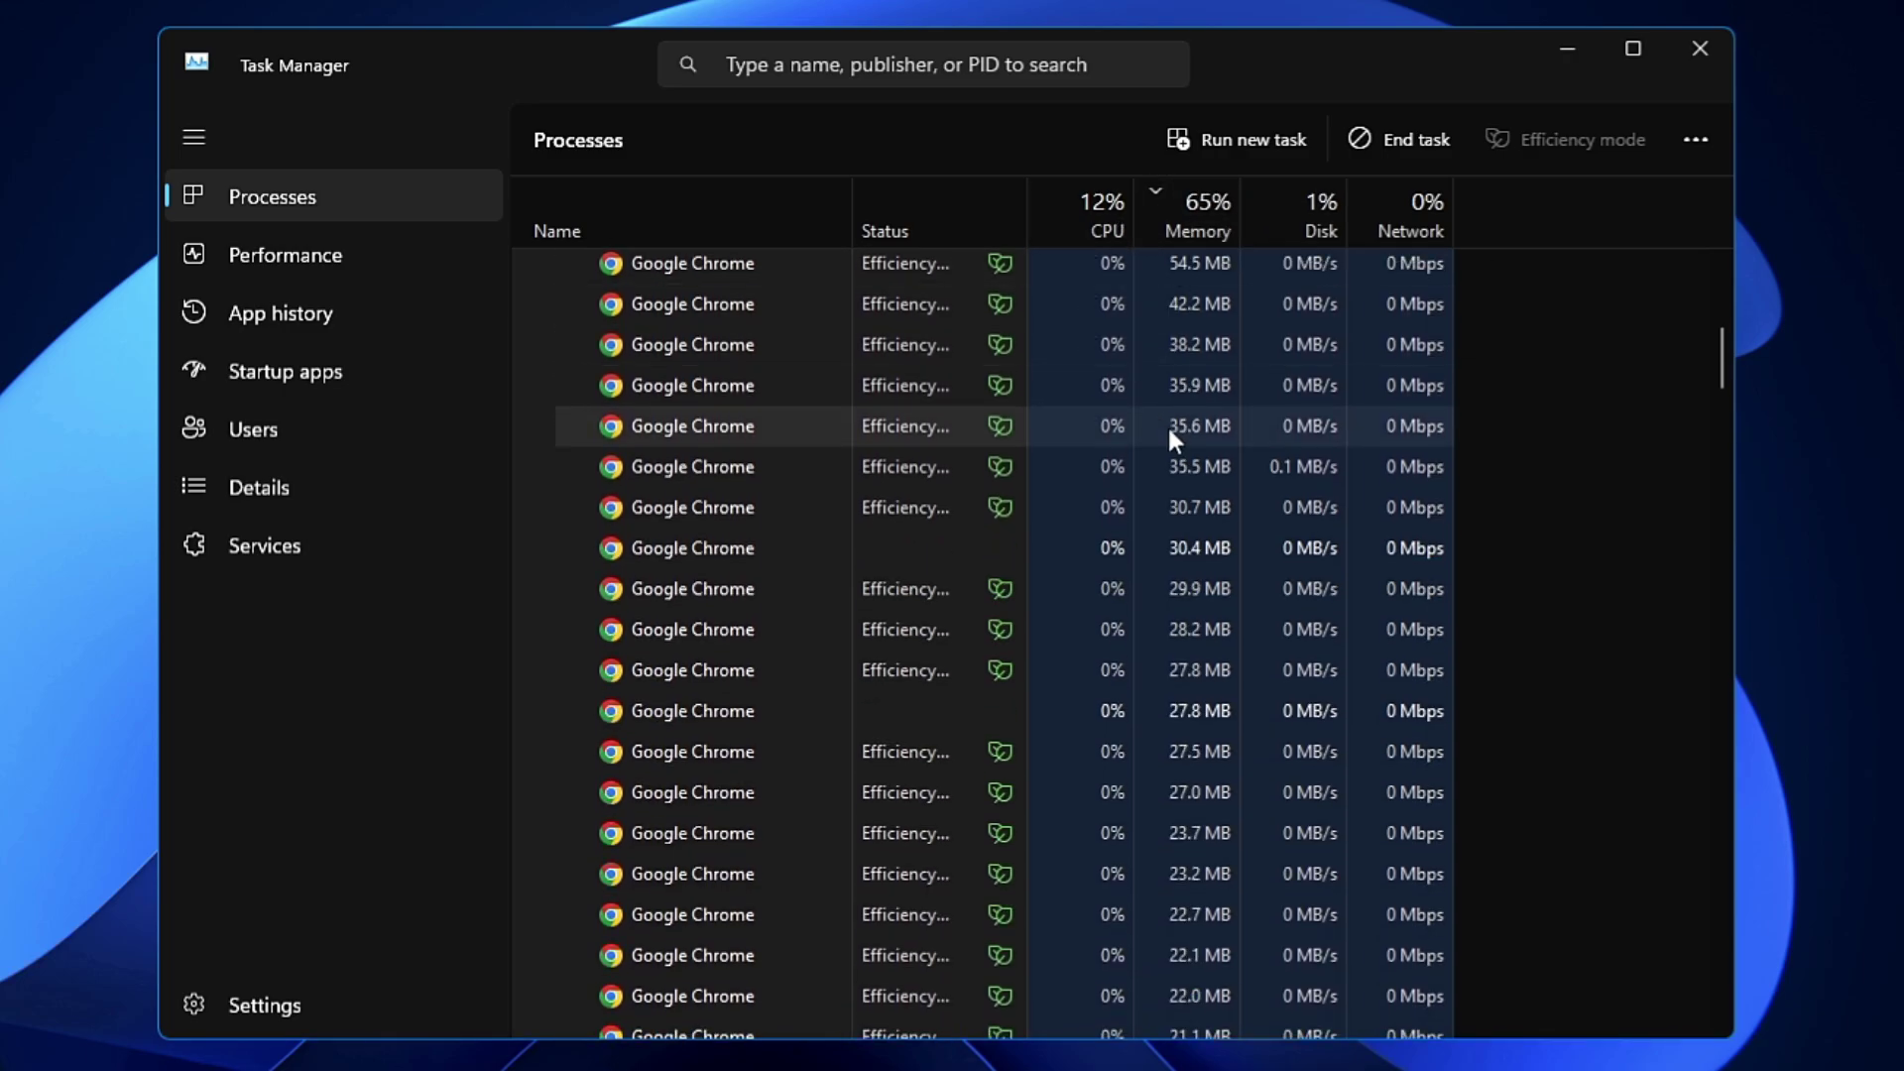
pyautogui.scroll(-2, 968, 655)
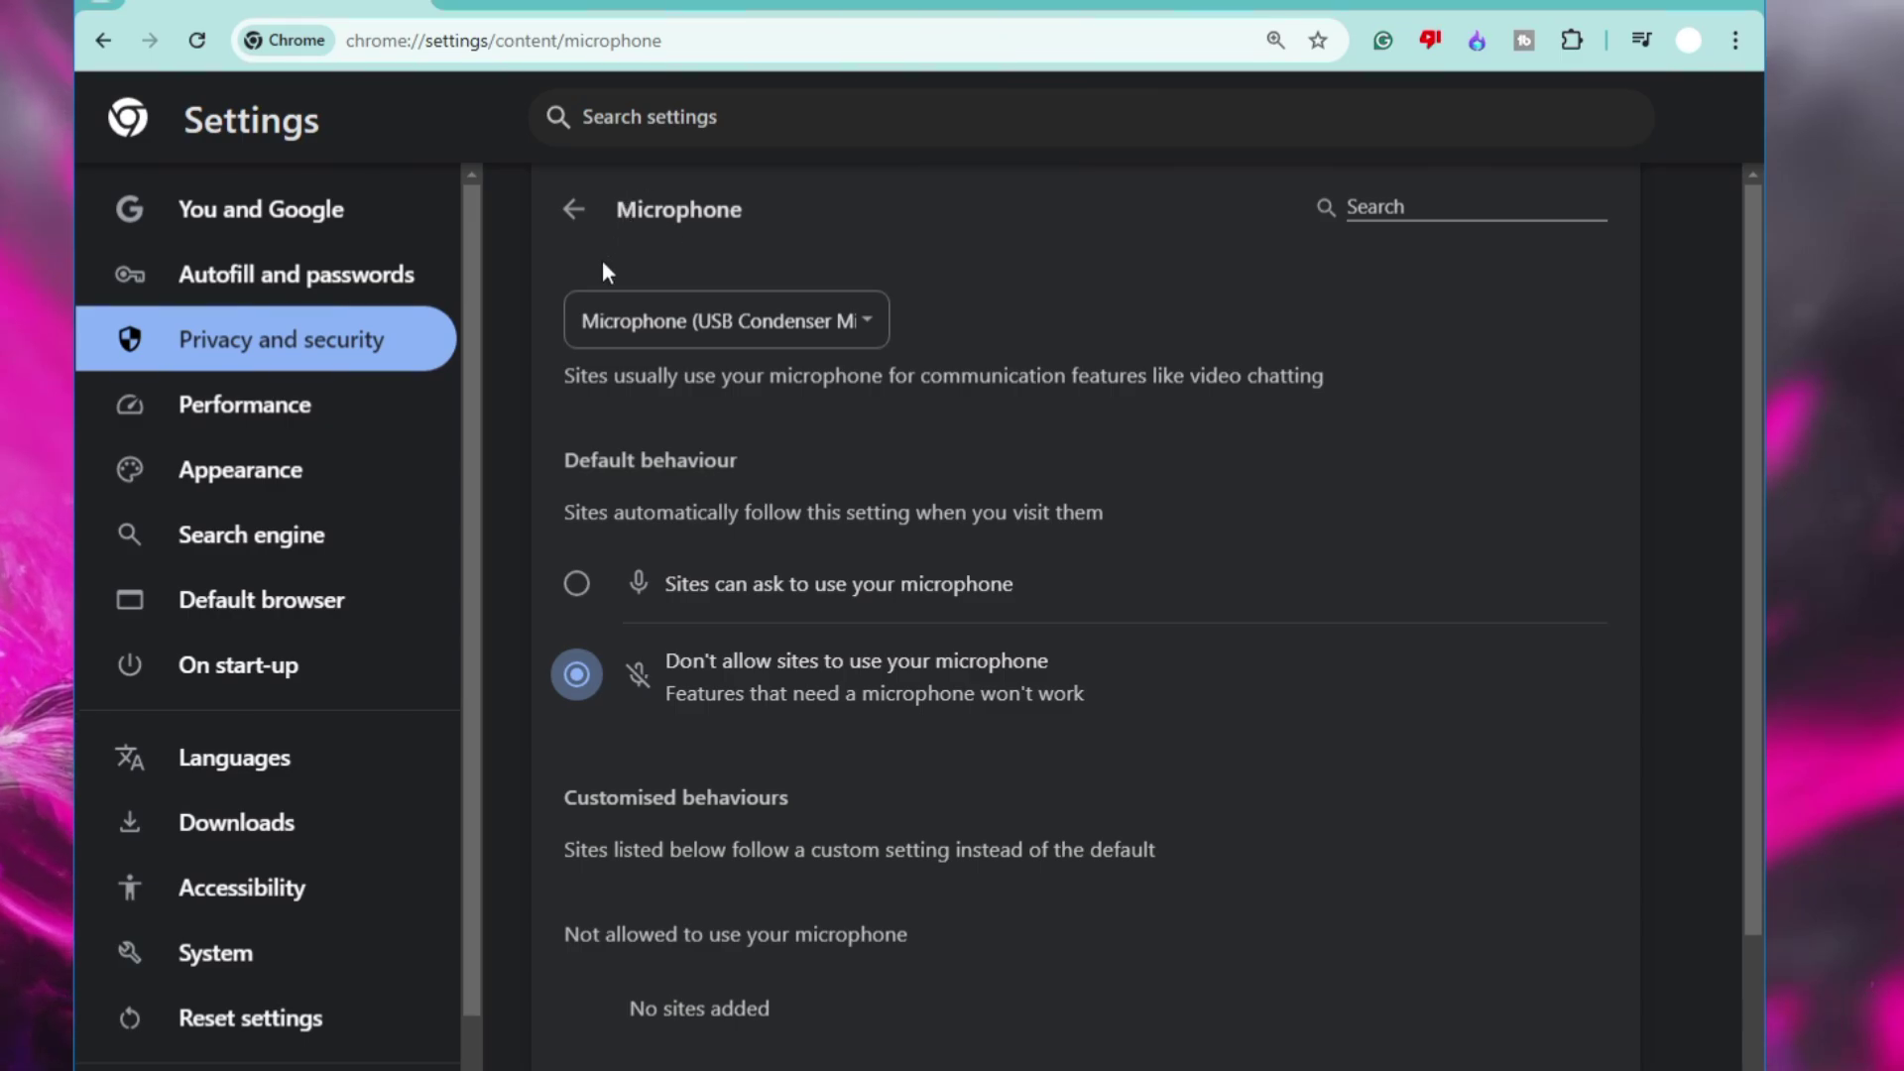
# Look over the Performance page's Memory Saver and preloading options, then return to Privacy and security.
pyautogui.click(257, 433)
pyautogui.scroll(-4, 710, 589)
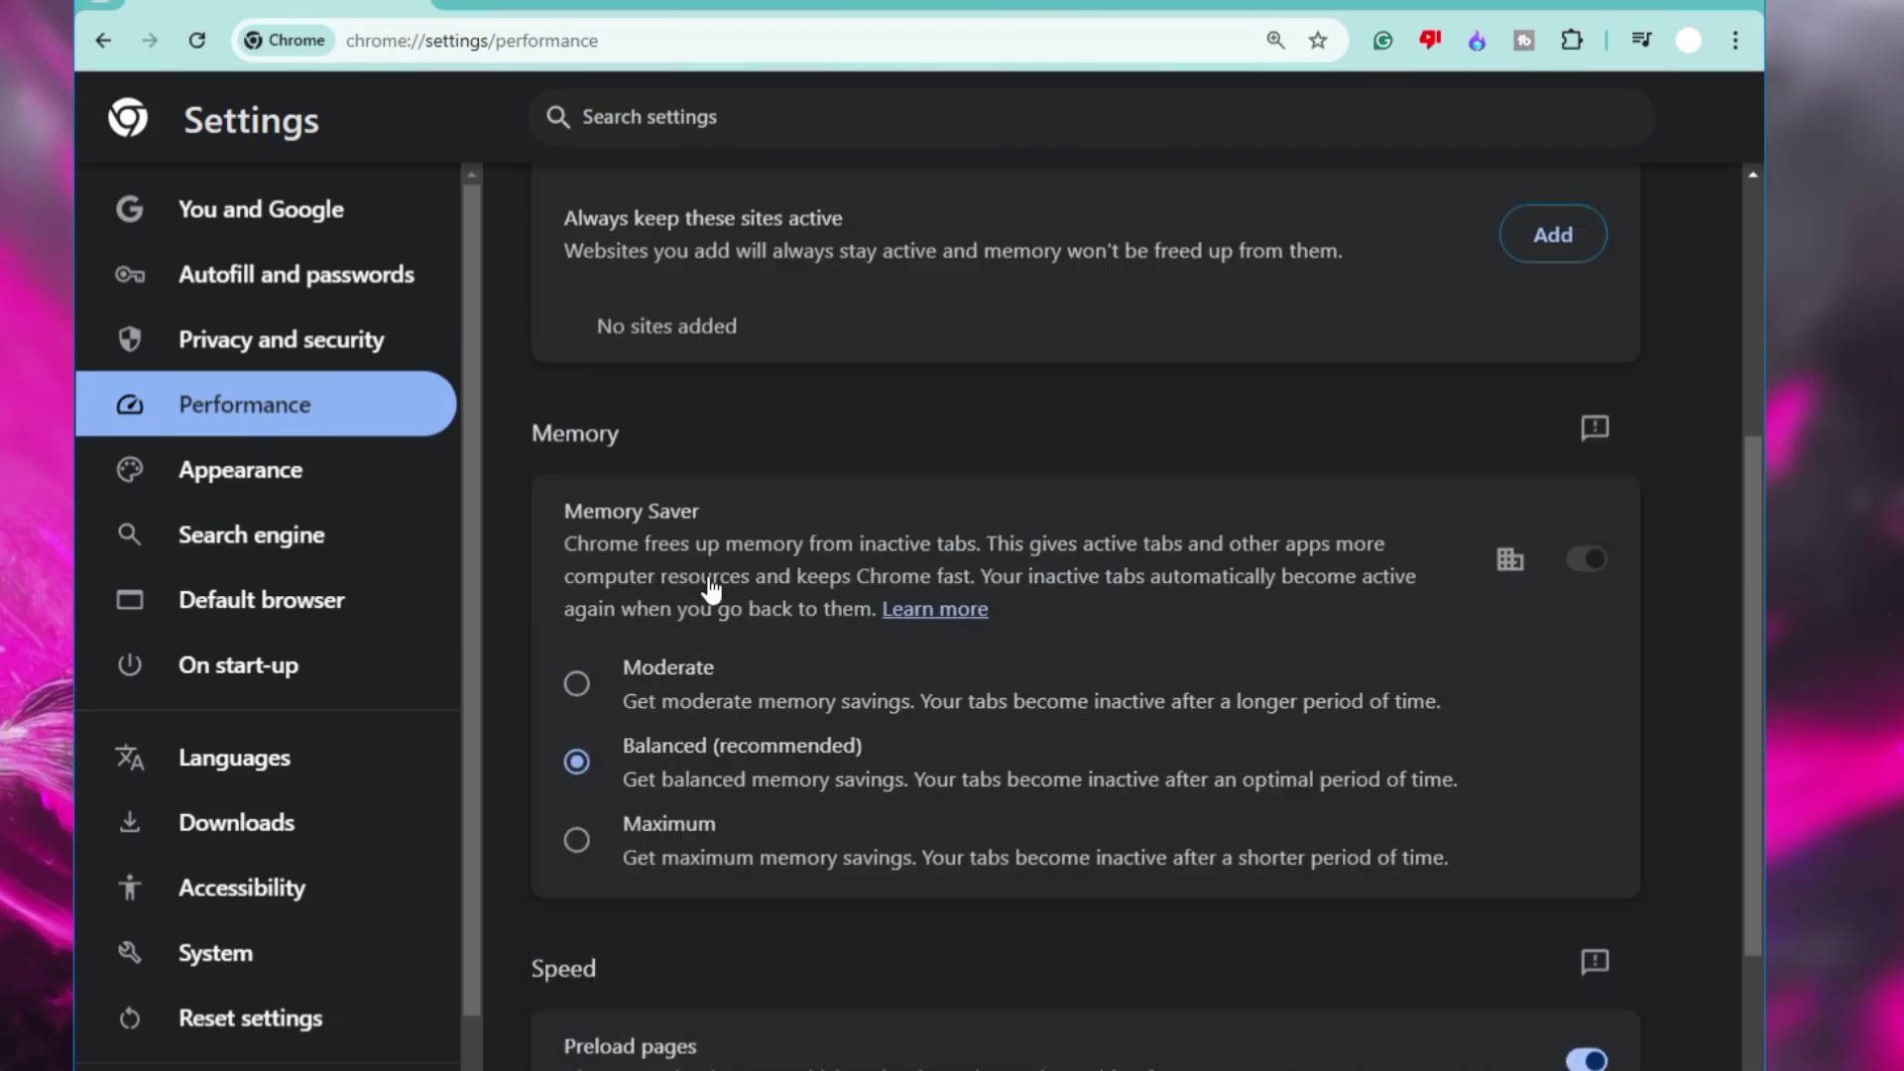
pyautogui.scroll(-3, 710, 589)
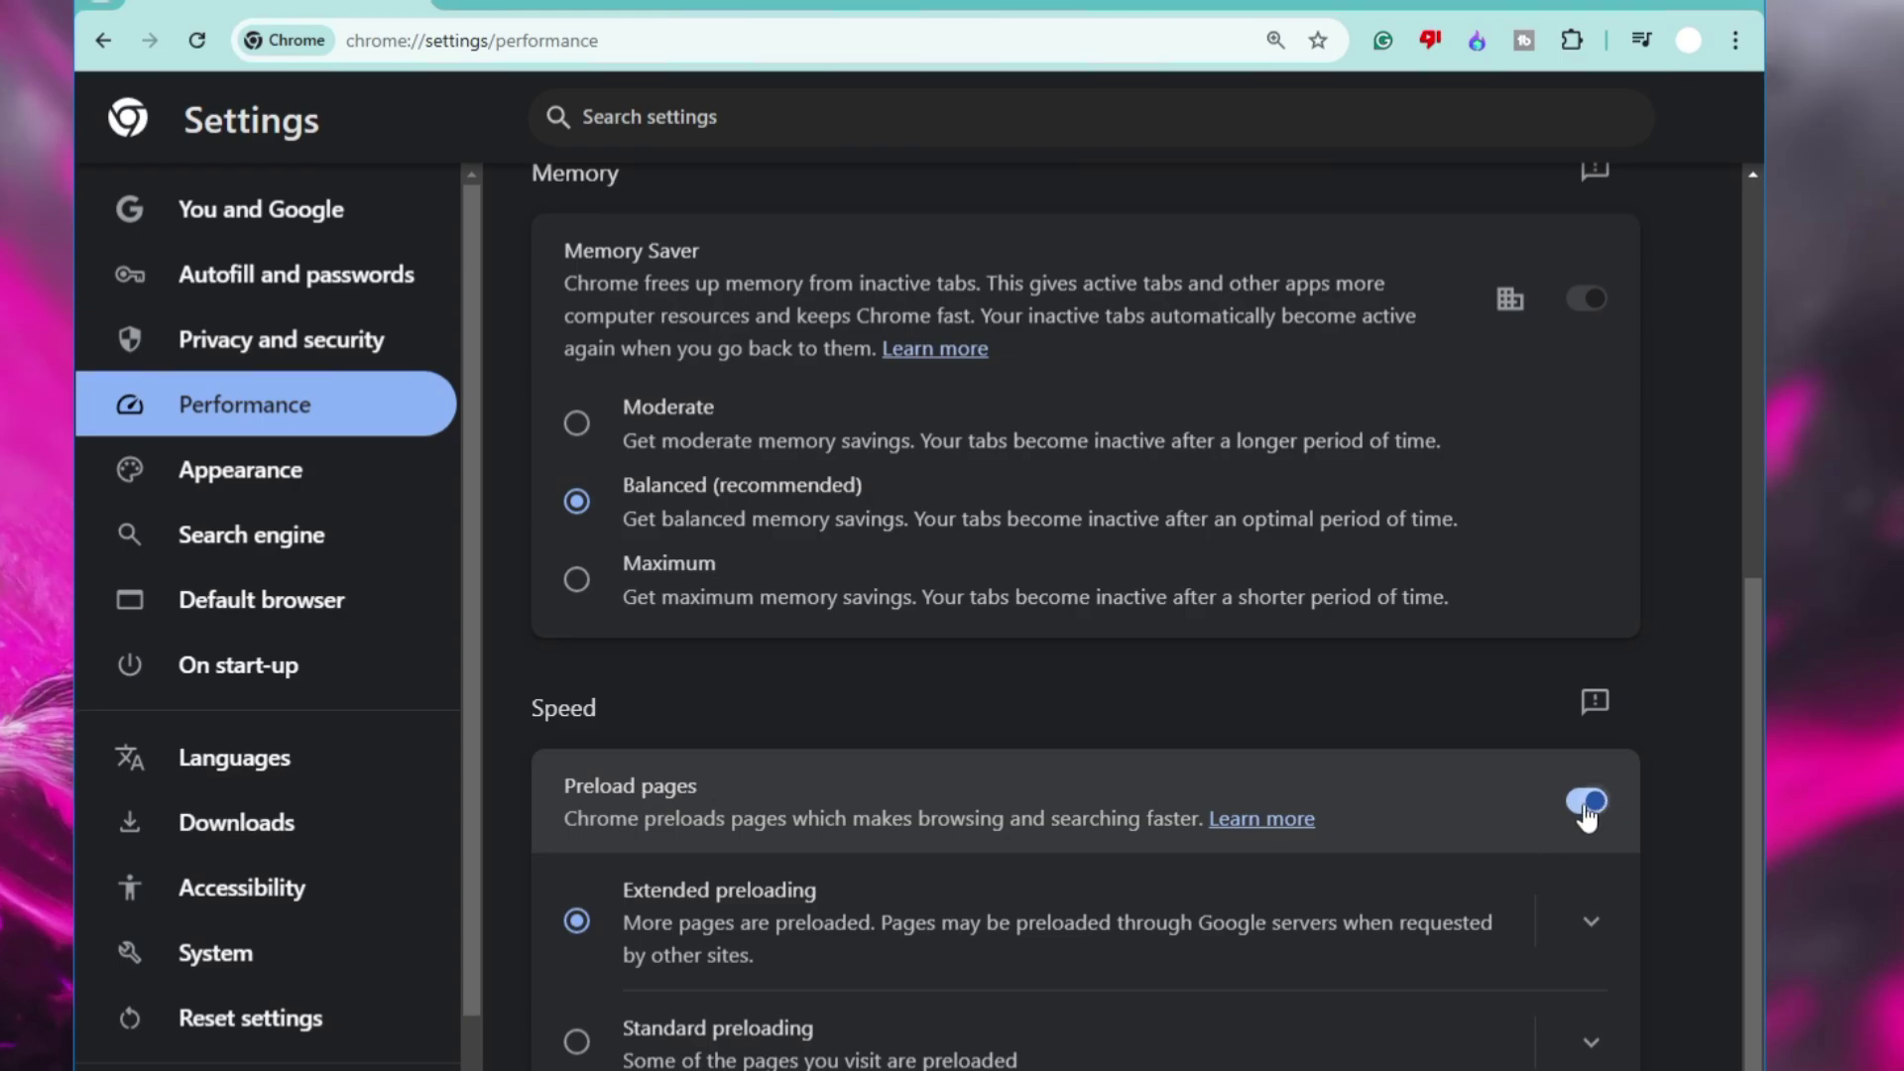
pyautogui.click(250, 330)
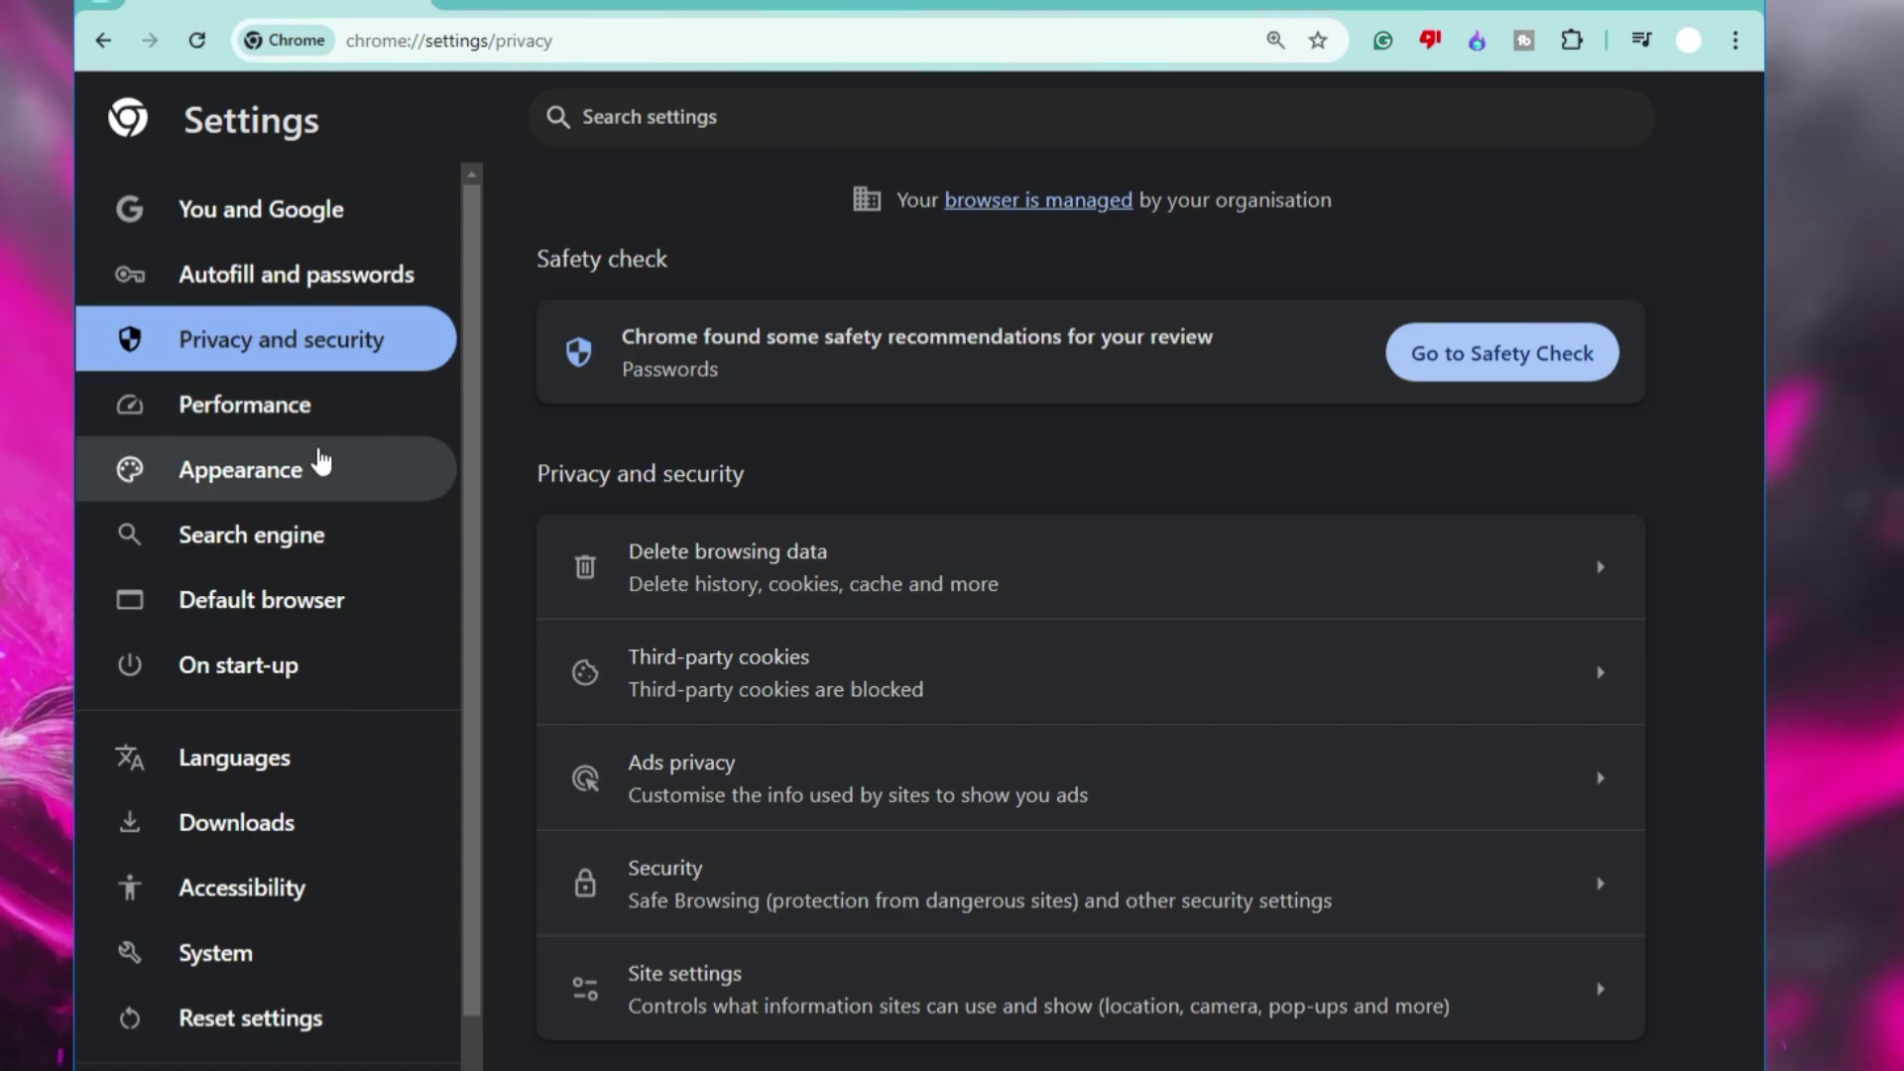
# Select 'Block third-party cookies' and turn off 'Allow related sites to see your activity'.
pyautogui.click(291, 357)
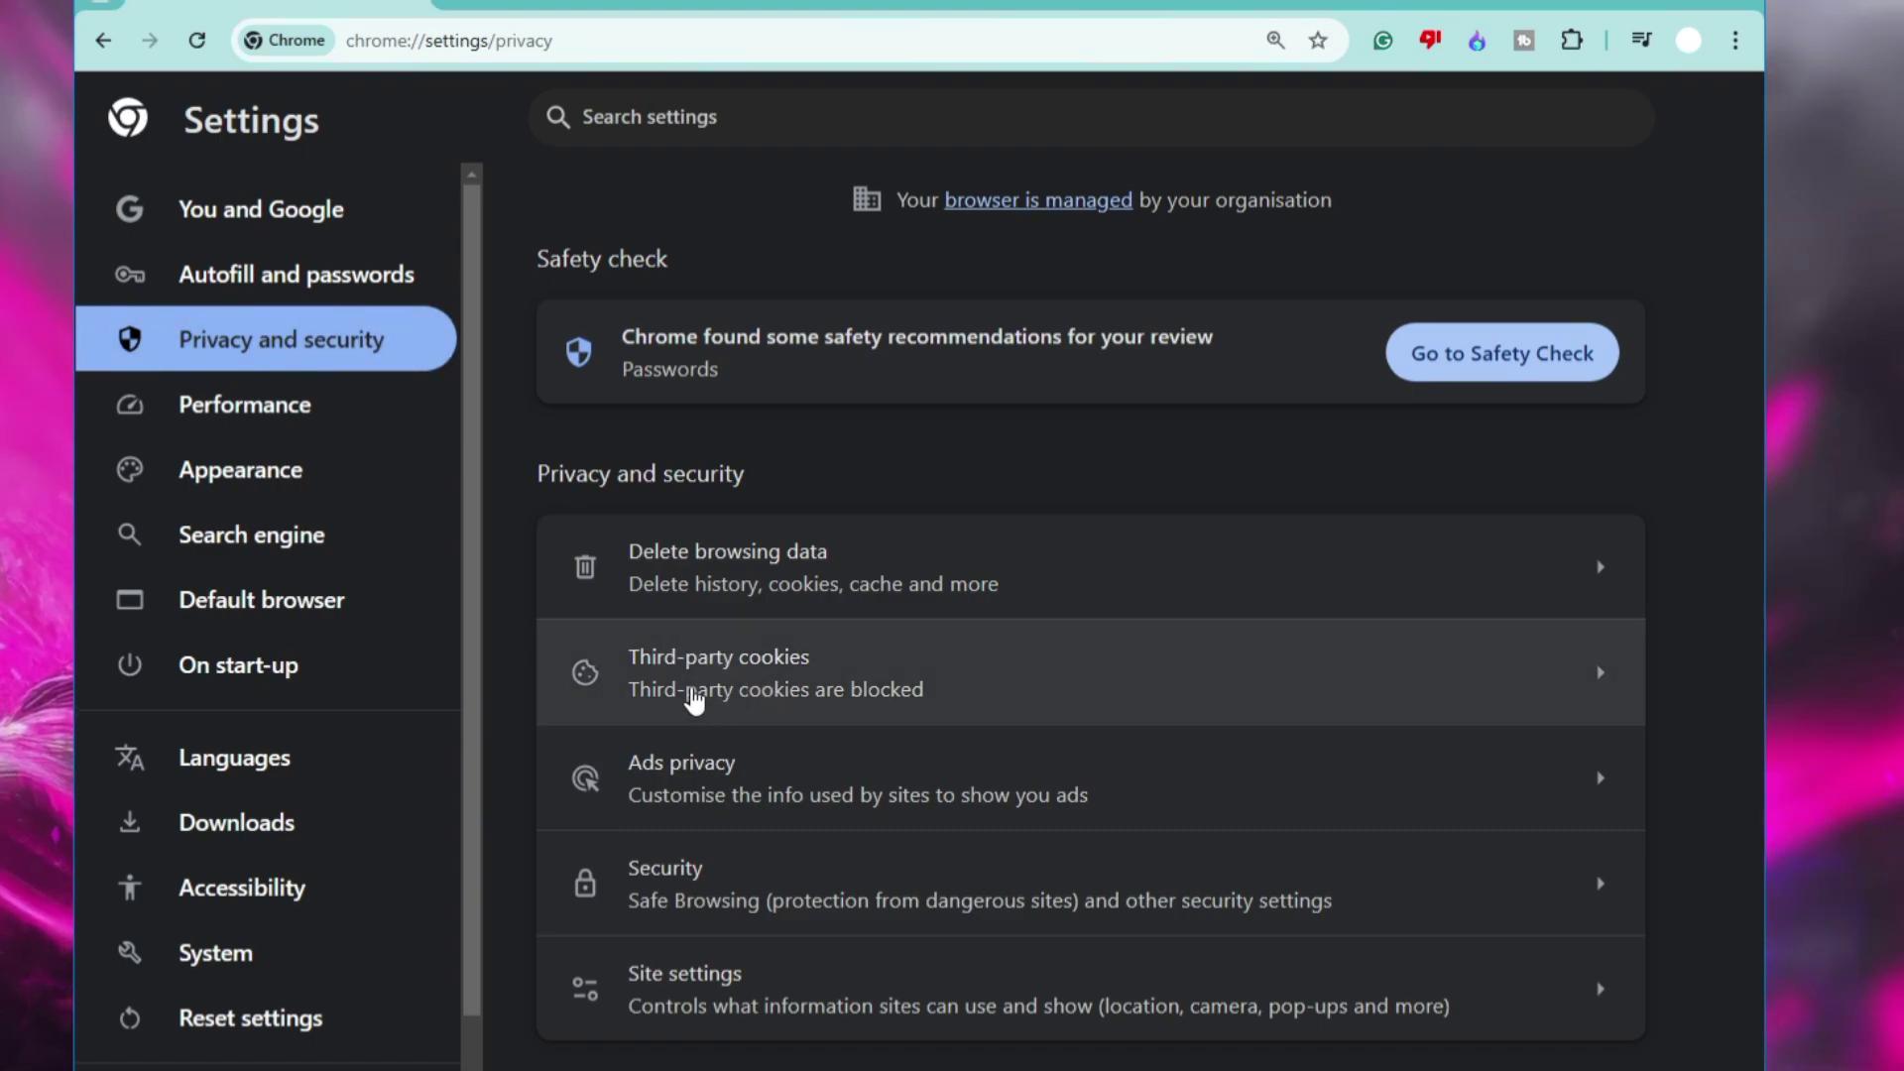
pyautogui.click(759, 679)
pyautogui.scroll(-1, 756, 673)
pyautogui.click(783, 635)
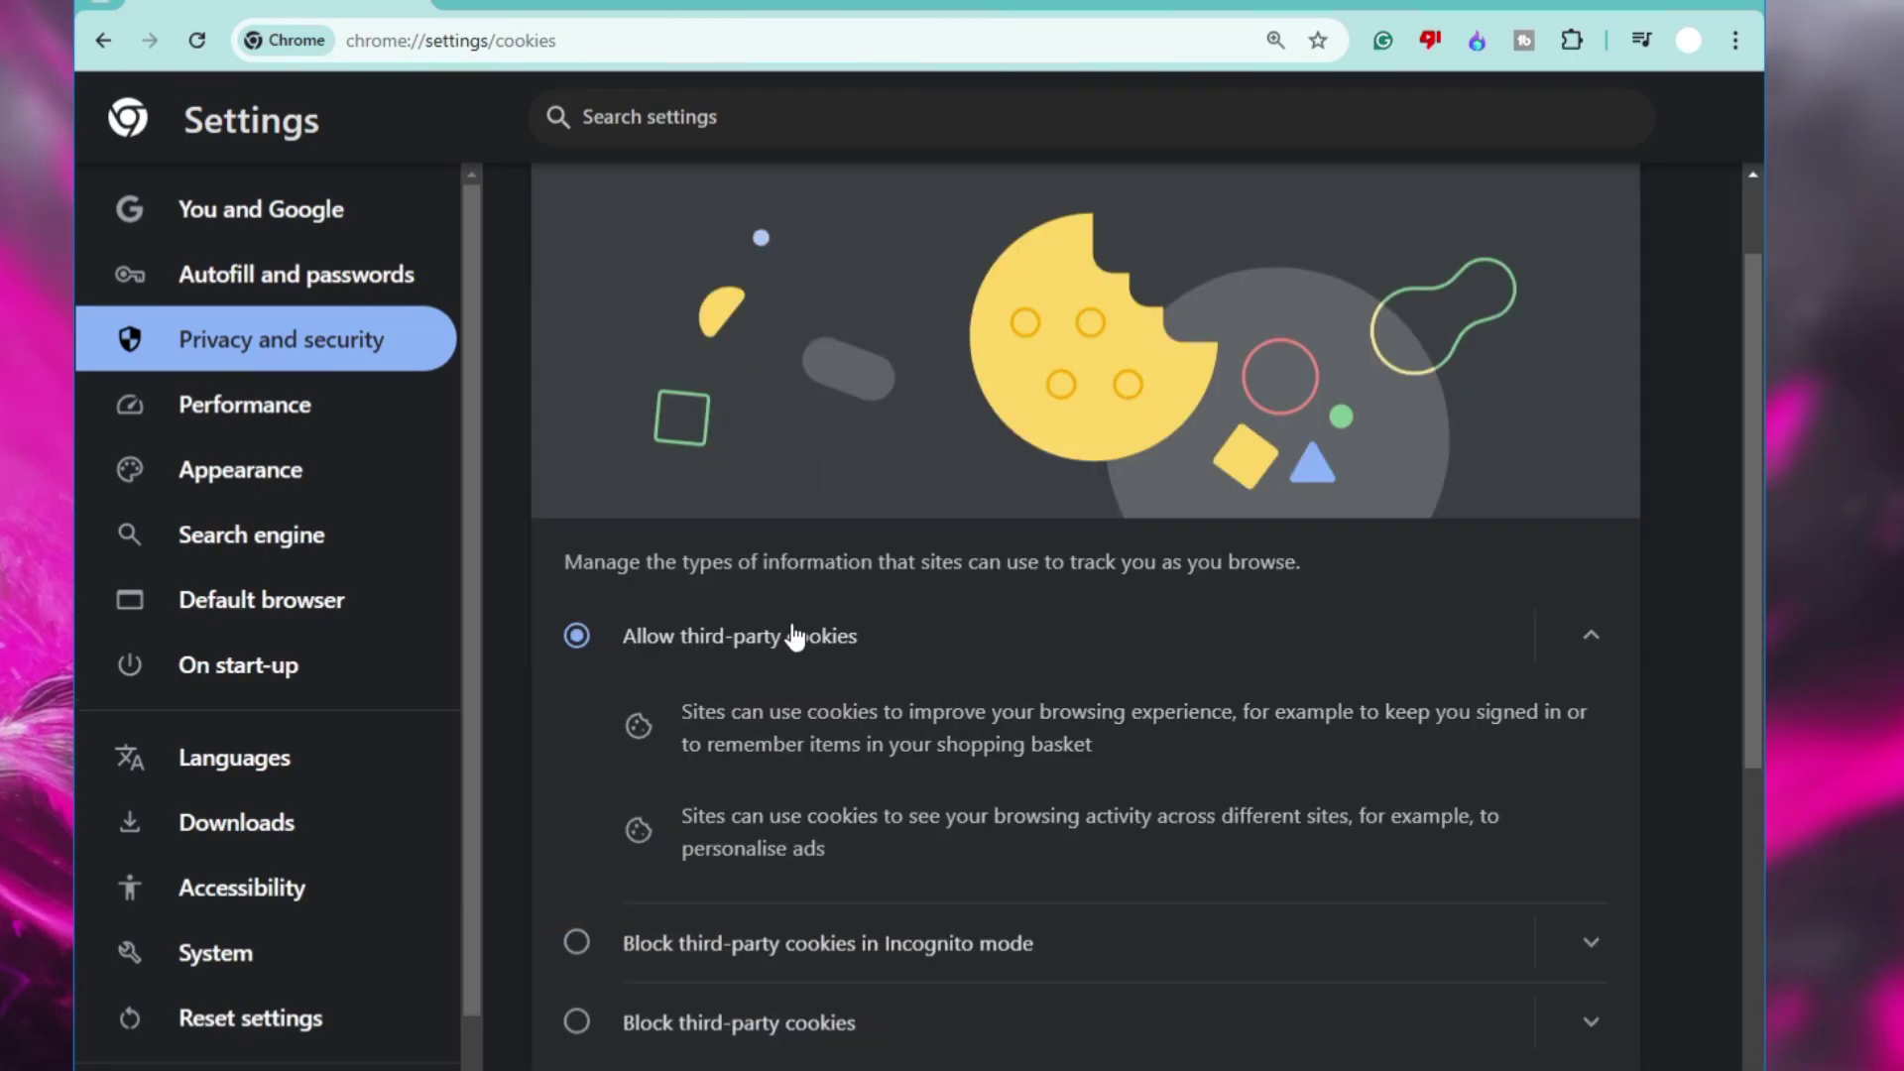
pyautogui.scroll(-1, 639, 540)
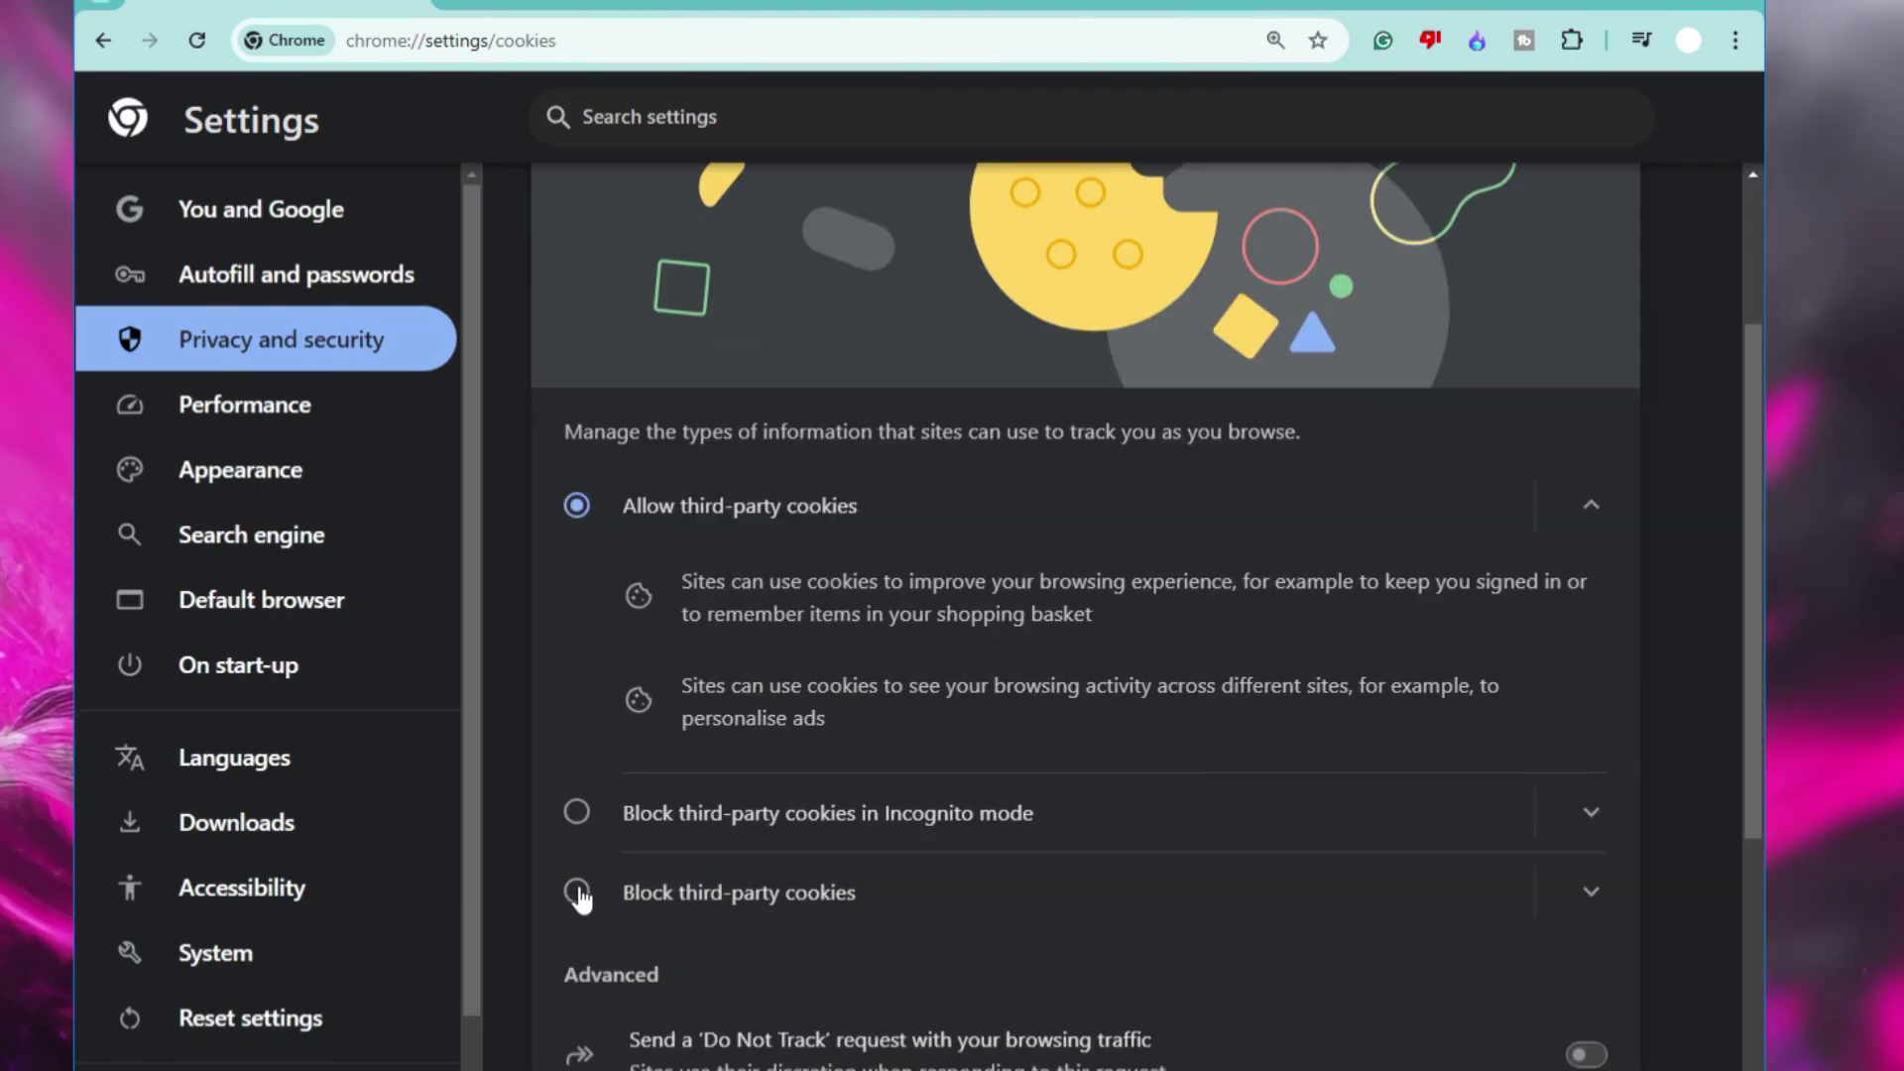
pyautogui.click(776, 923)
pyautogui.scroll(-3, 697, 786)
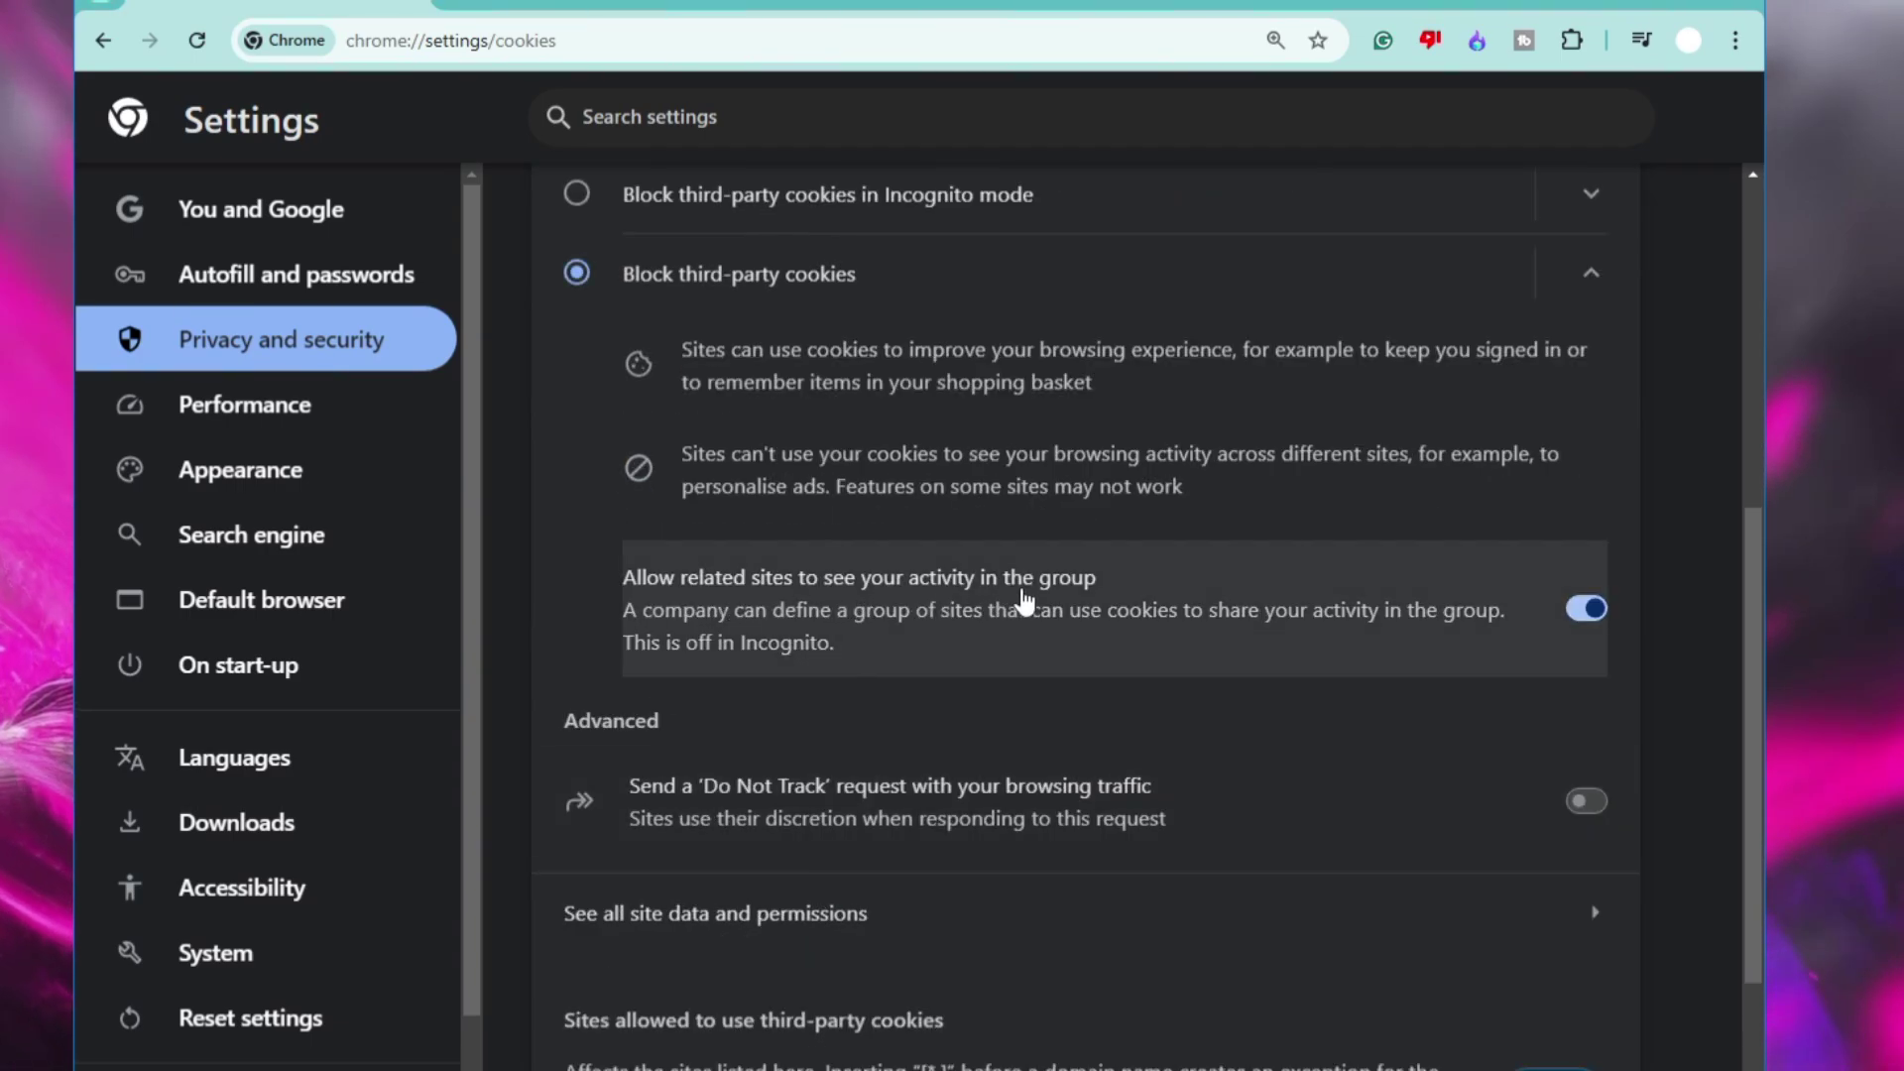
pyautogui.click(1590, 623)
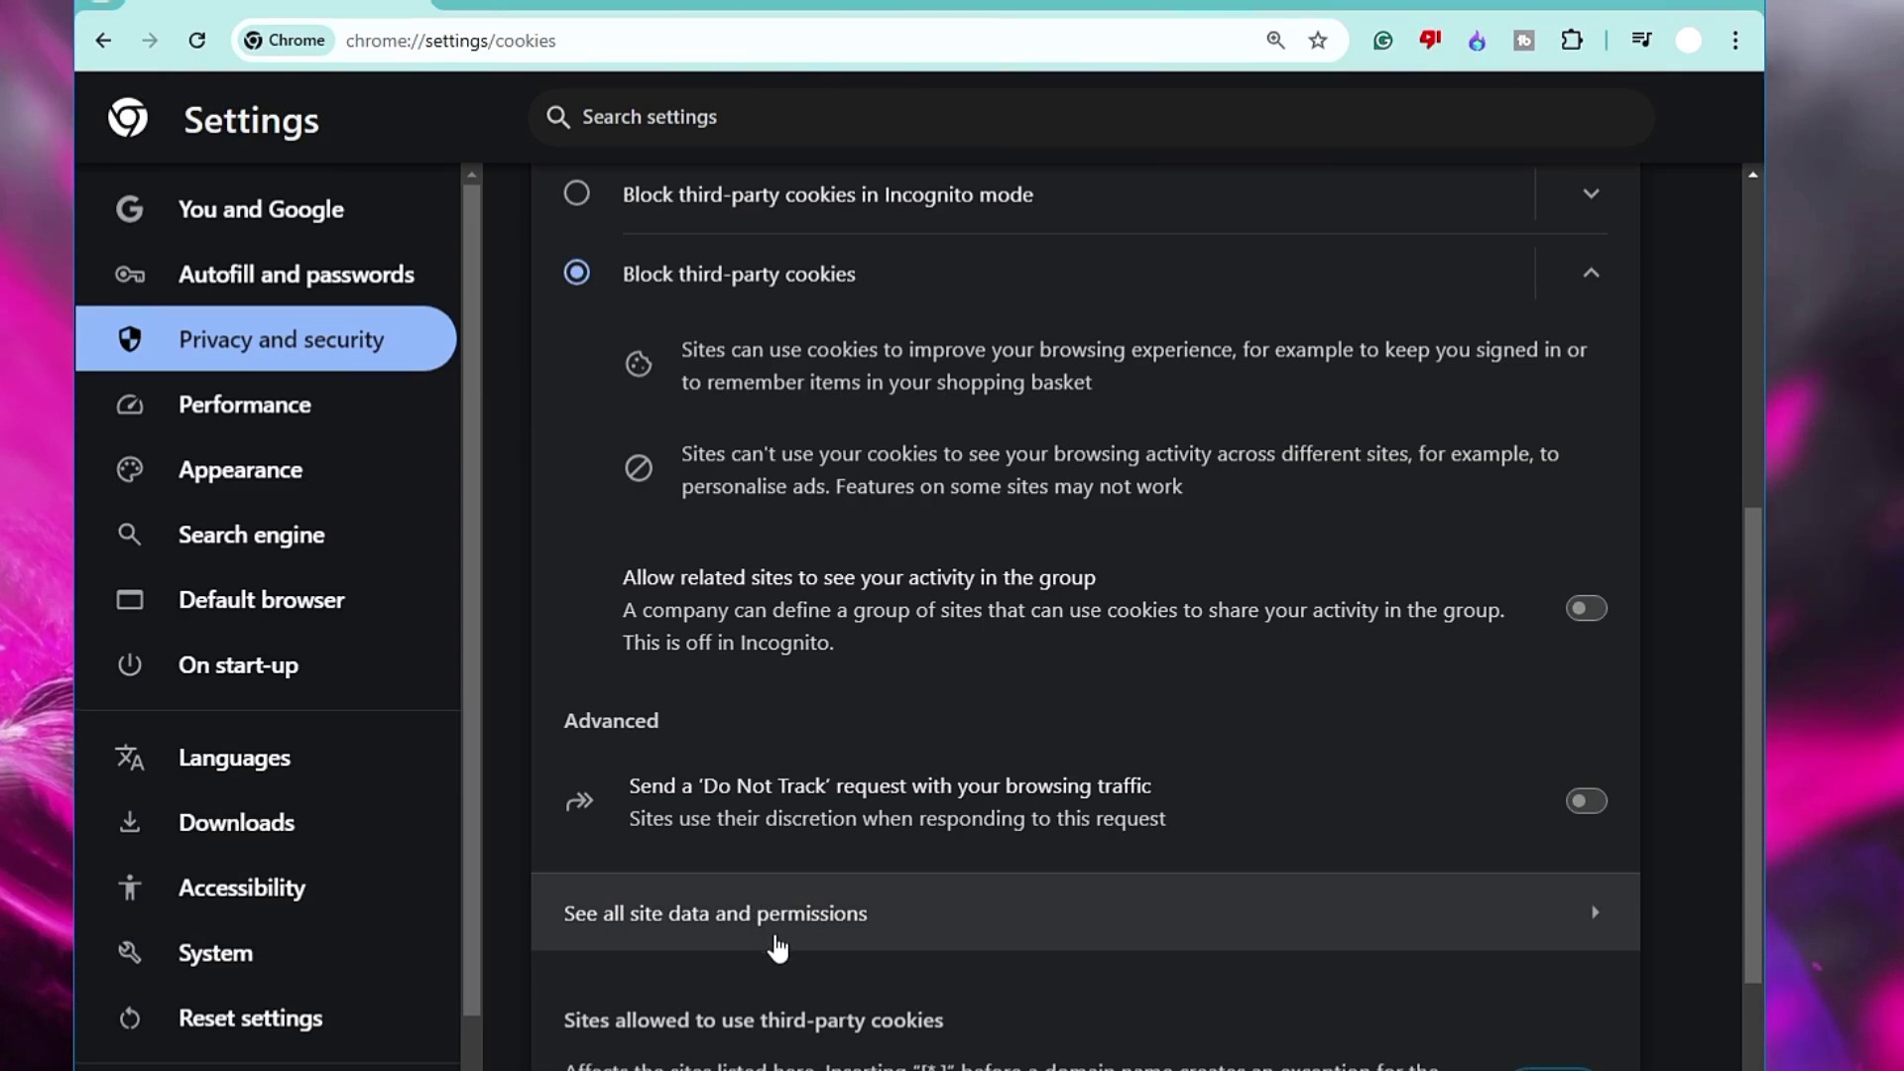
pyautogui.scroll(-1, 253, 853)
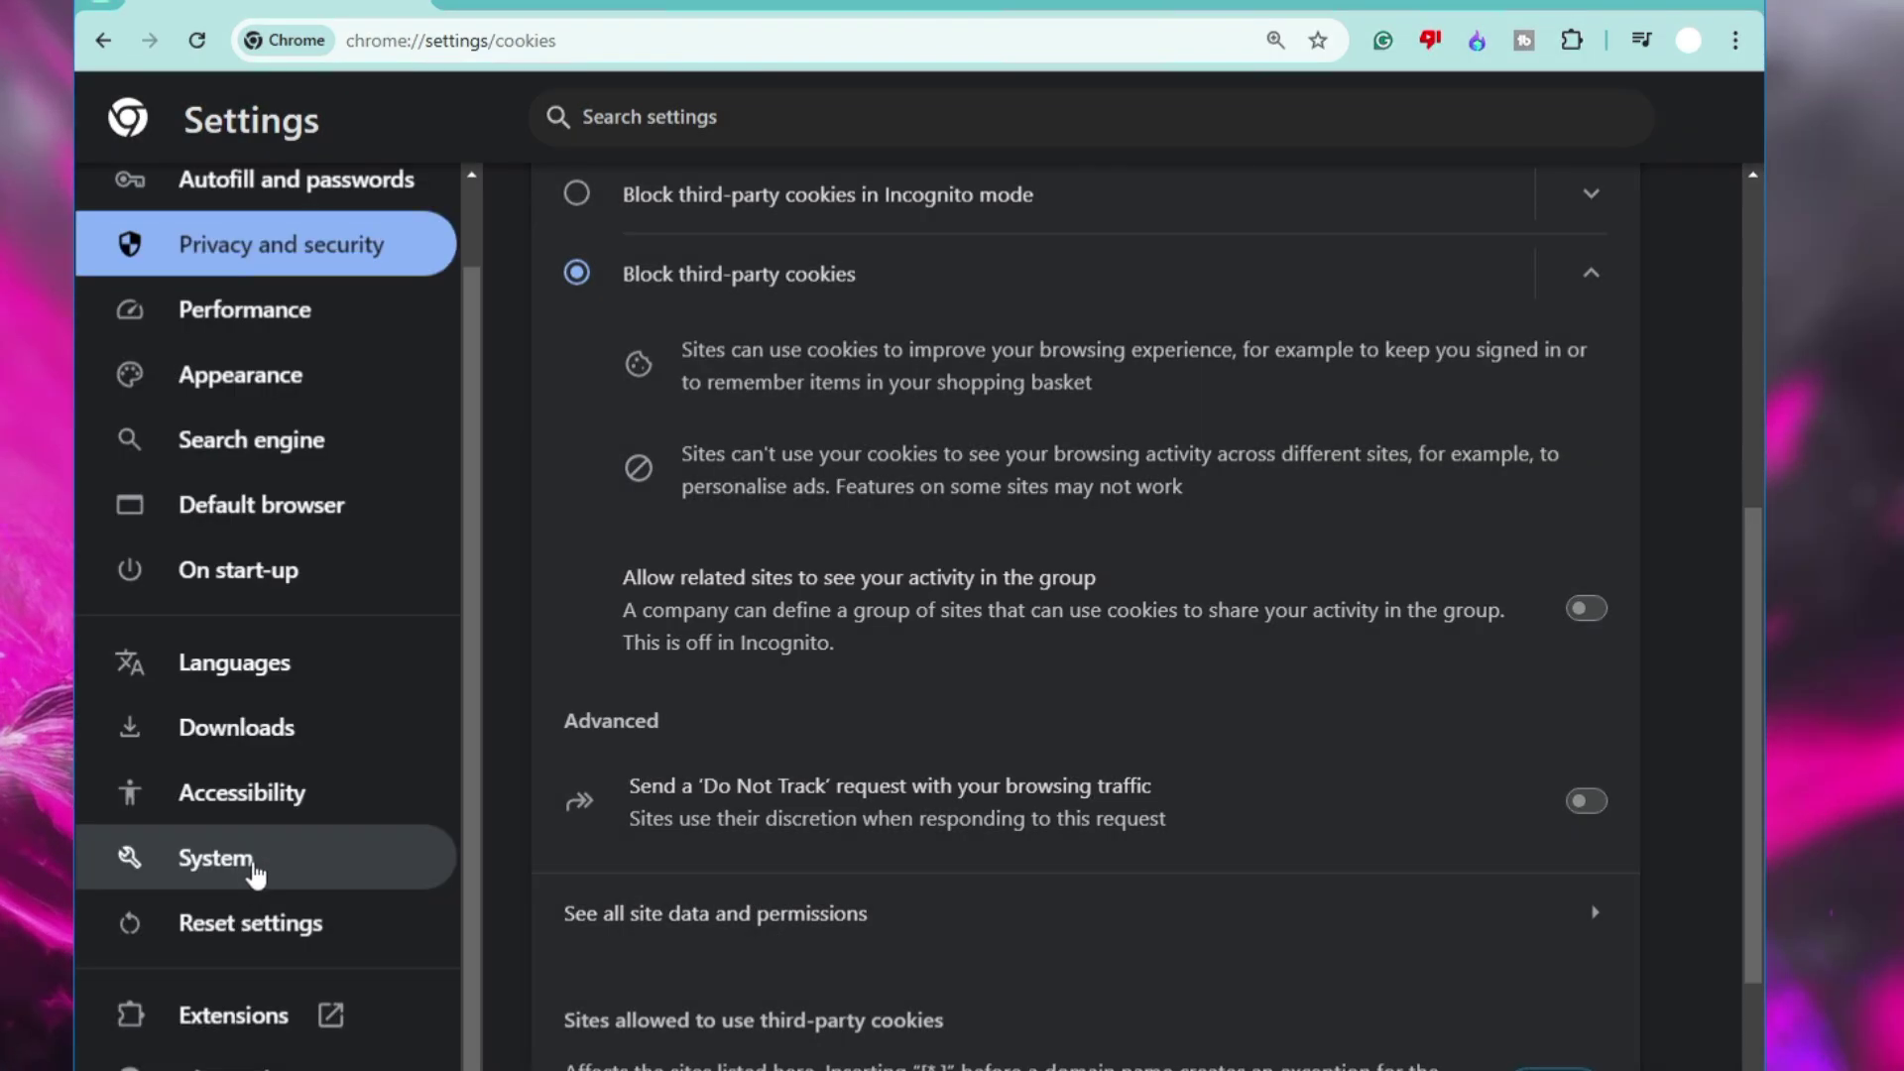
# Check the System settings, then go back to Privacy and security showing third-party cookies blocked.
pyautogui.click(253, 865)
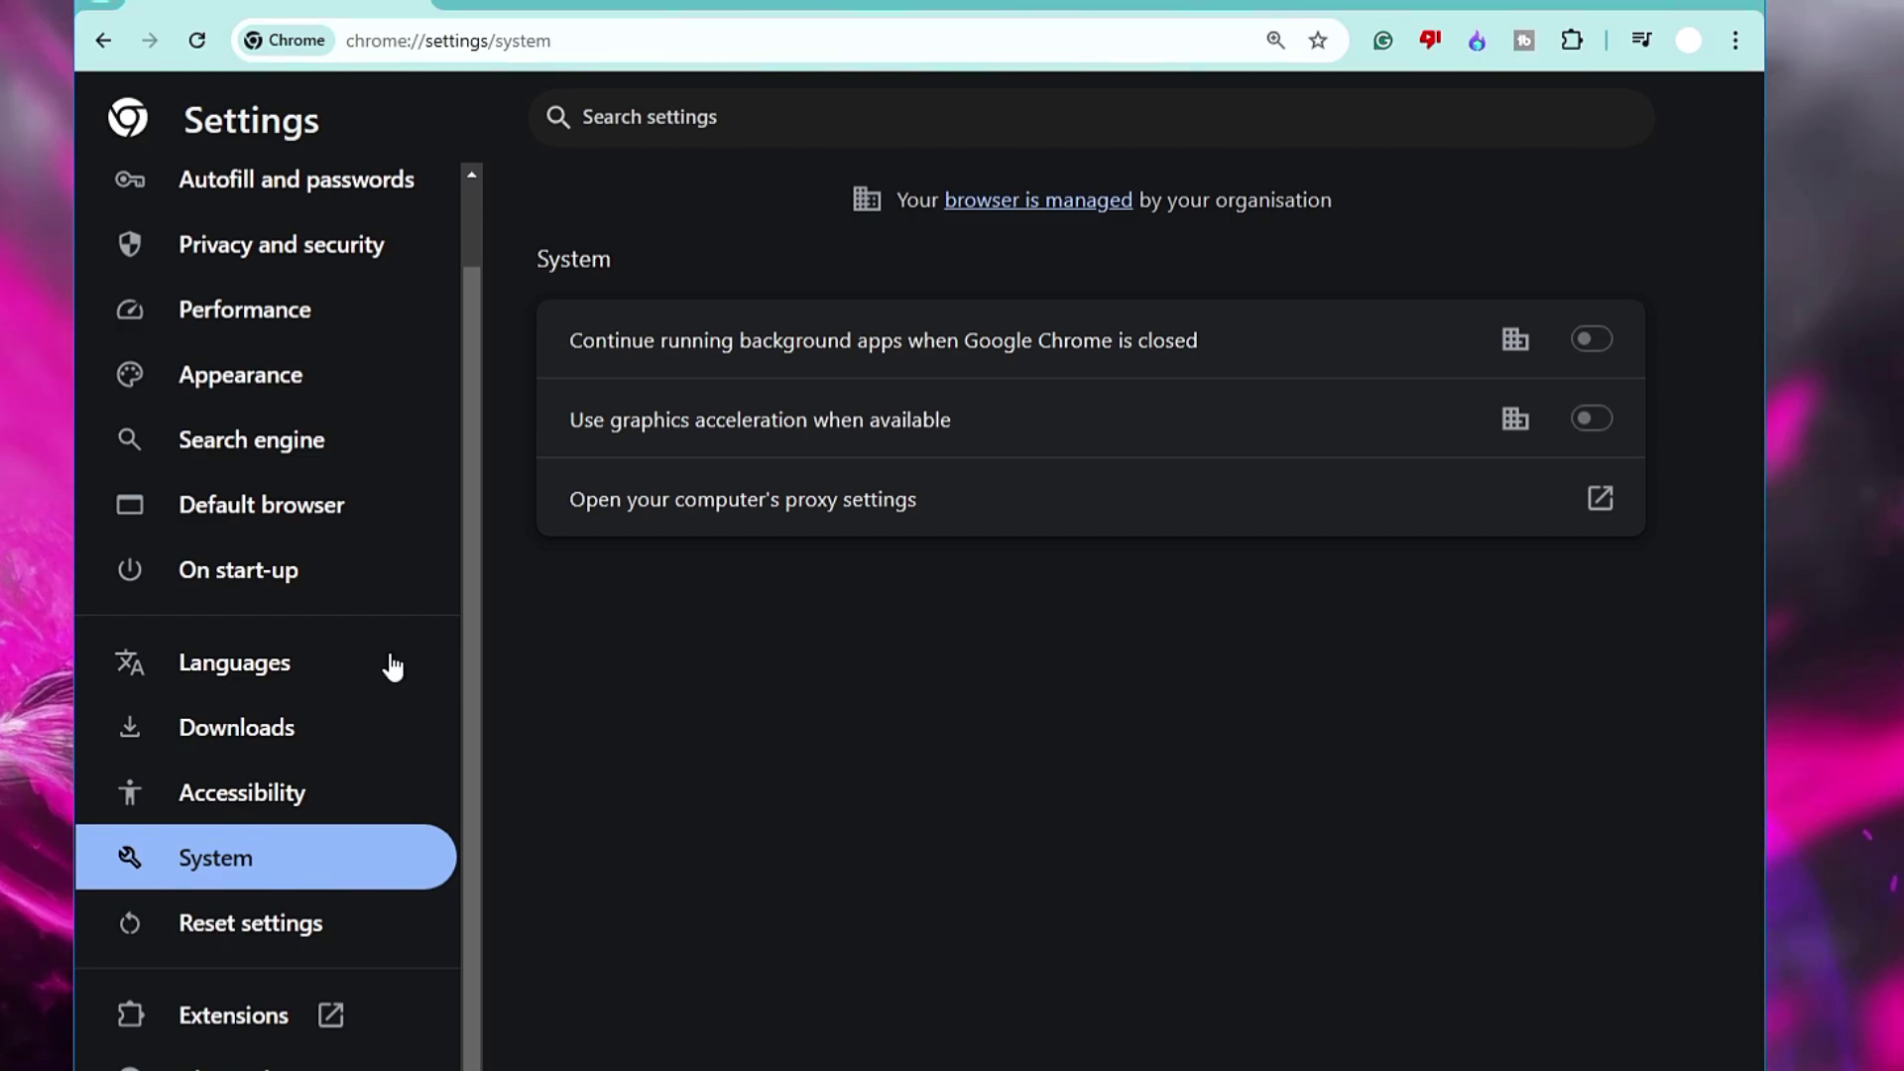
pyautogui.scroll(1, 267, 369)
pyautogui.click(269, 358)
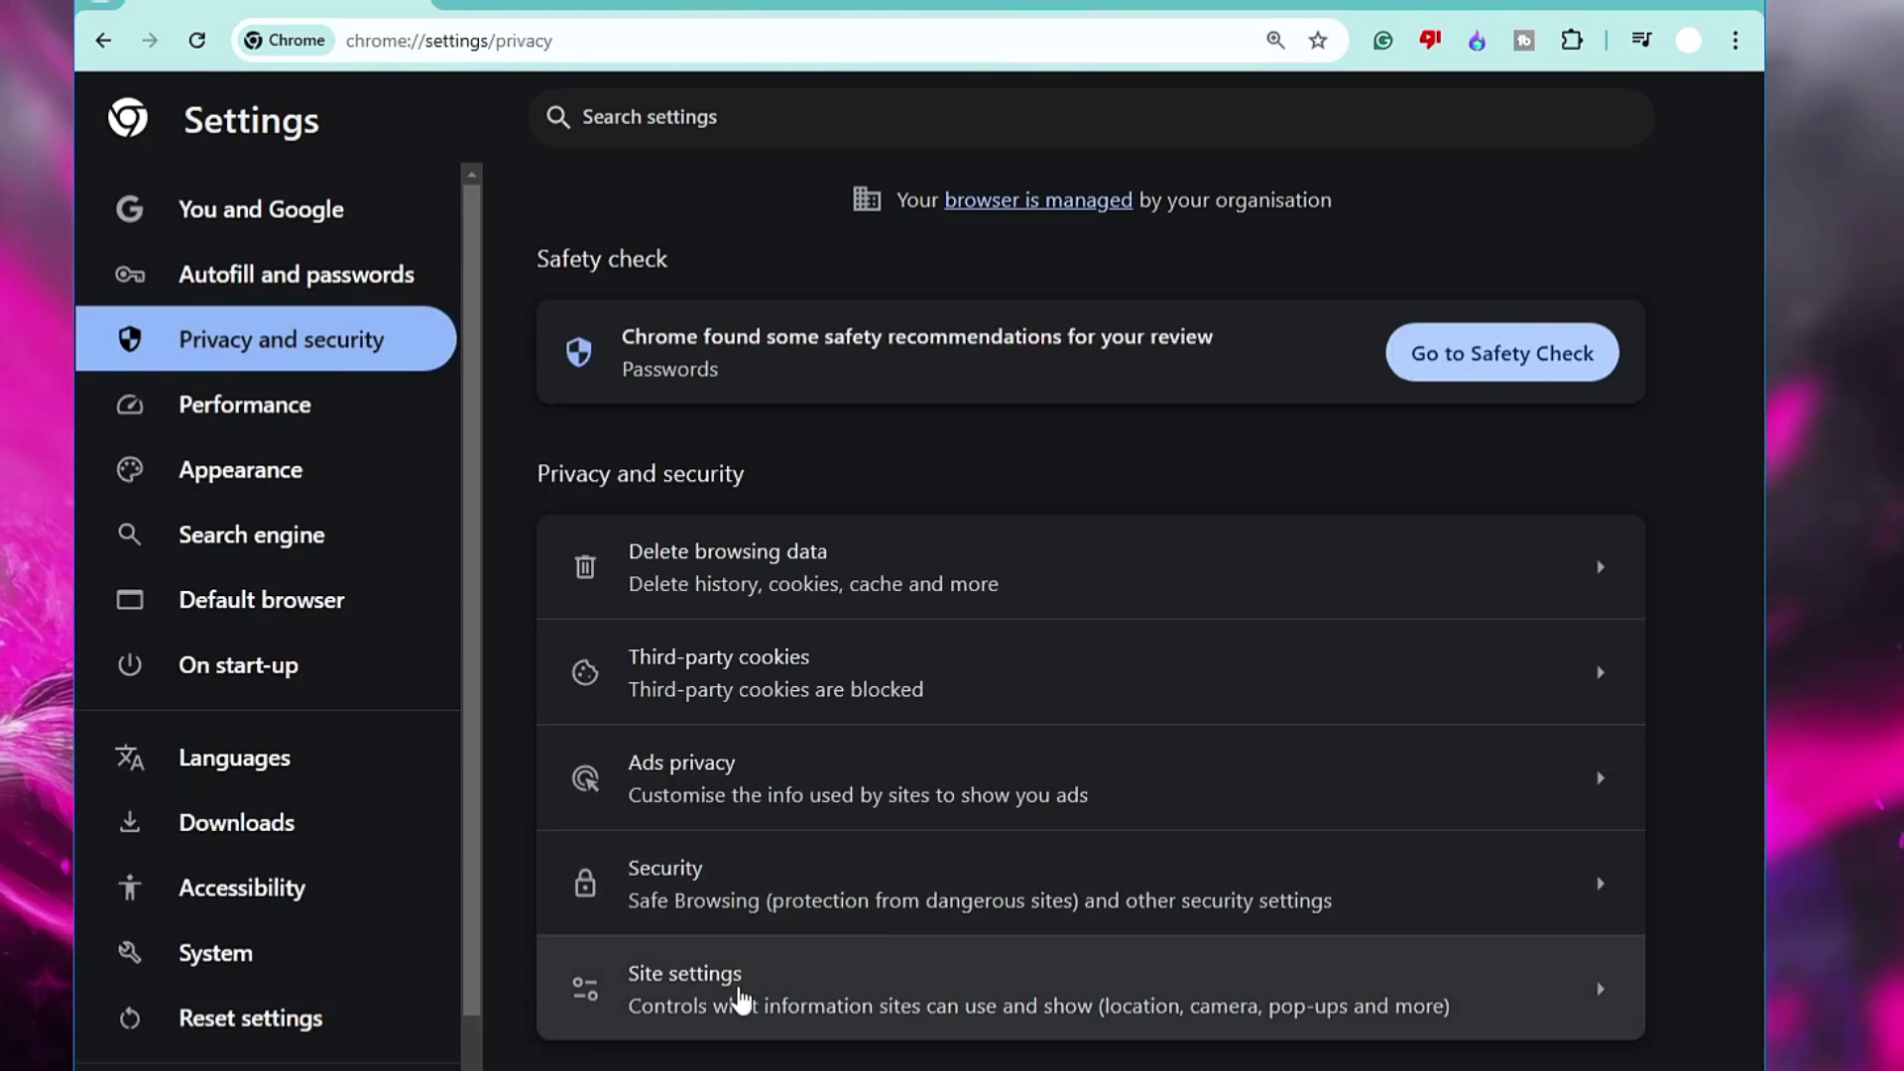
# Set Site settings > Notifications to 'Don't allow sites to send notifications', then go to System settings.
pyautogui.click(739, 995)
pyautogui.scroll(-10, 862, 788)
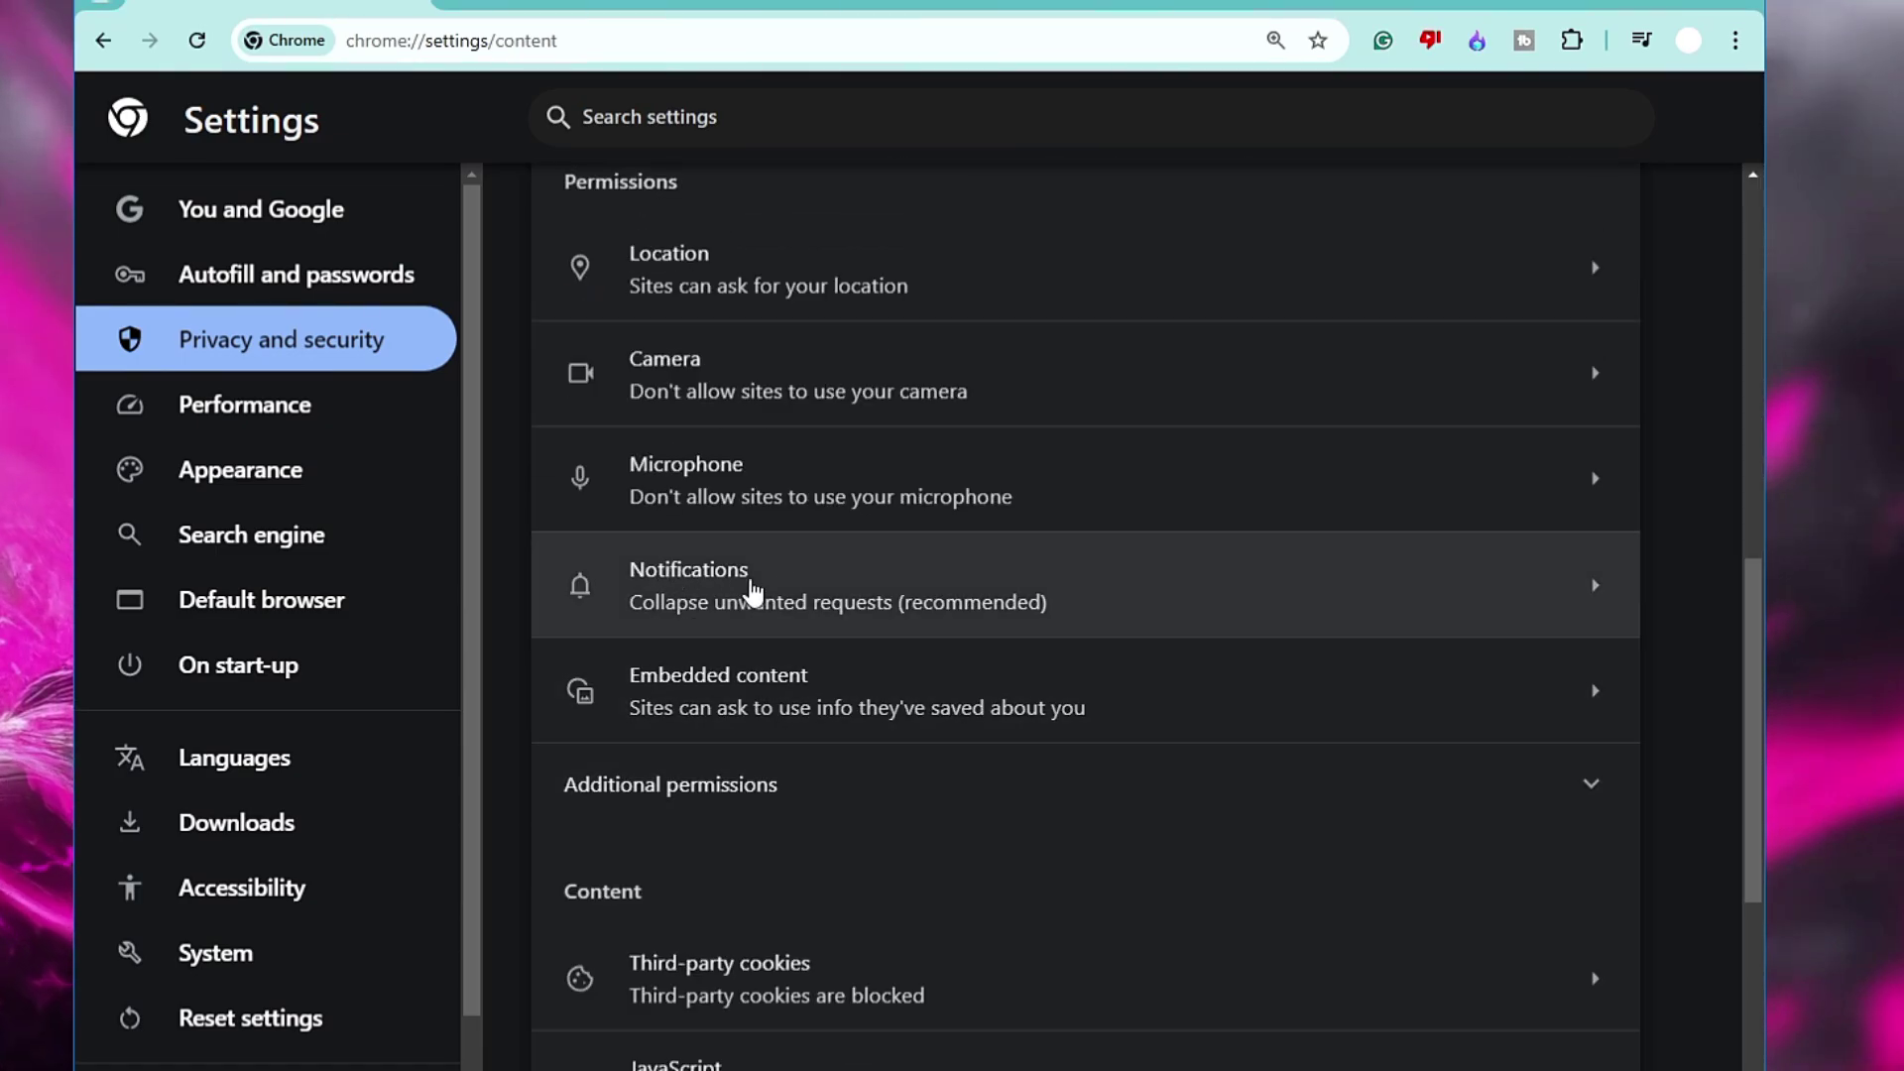
pyautogui.click(739, 604)
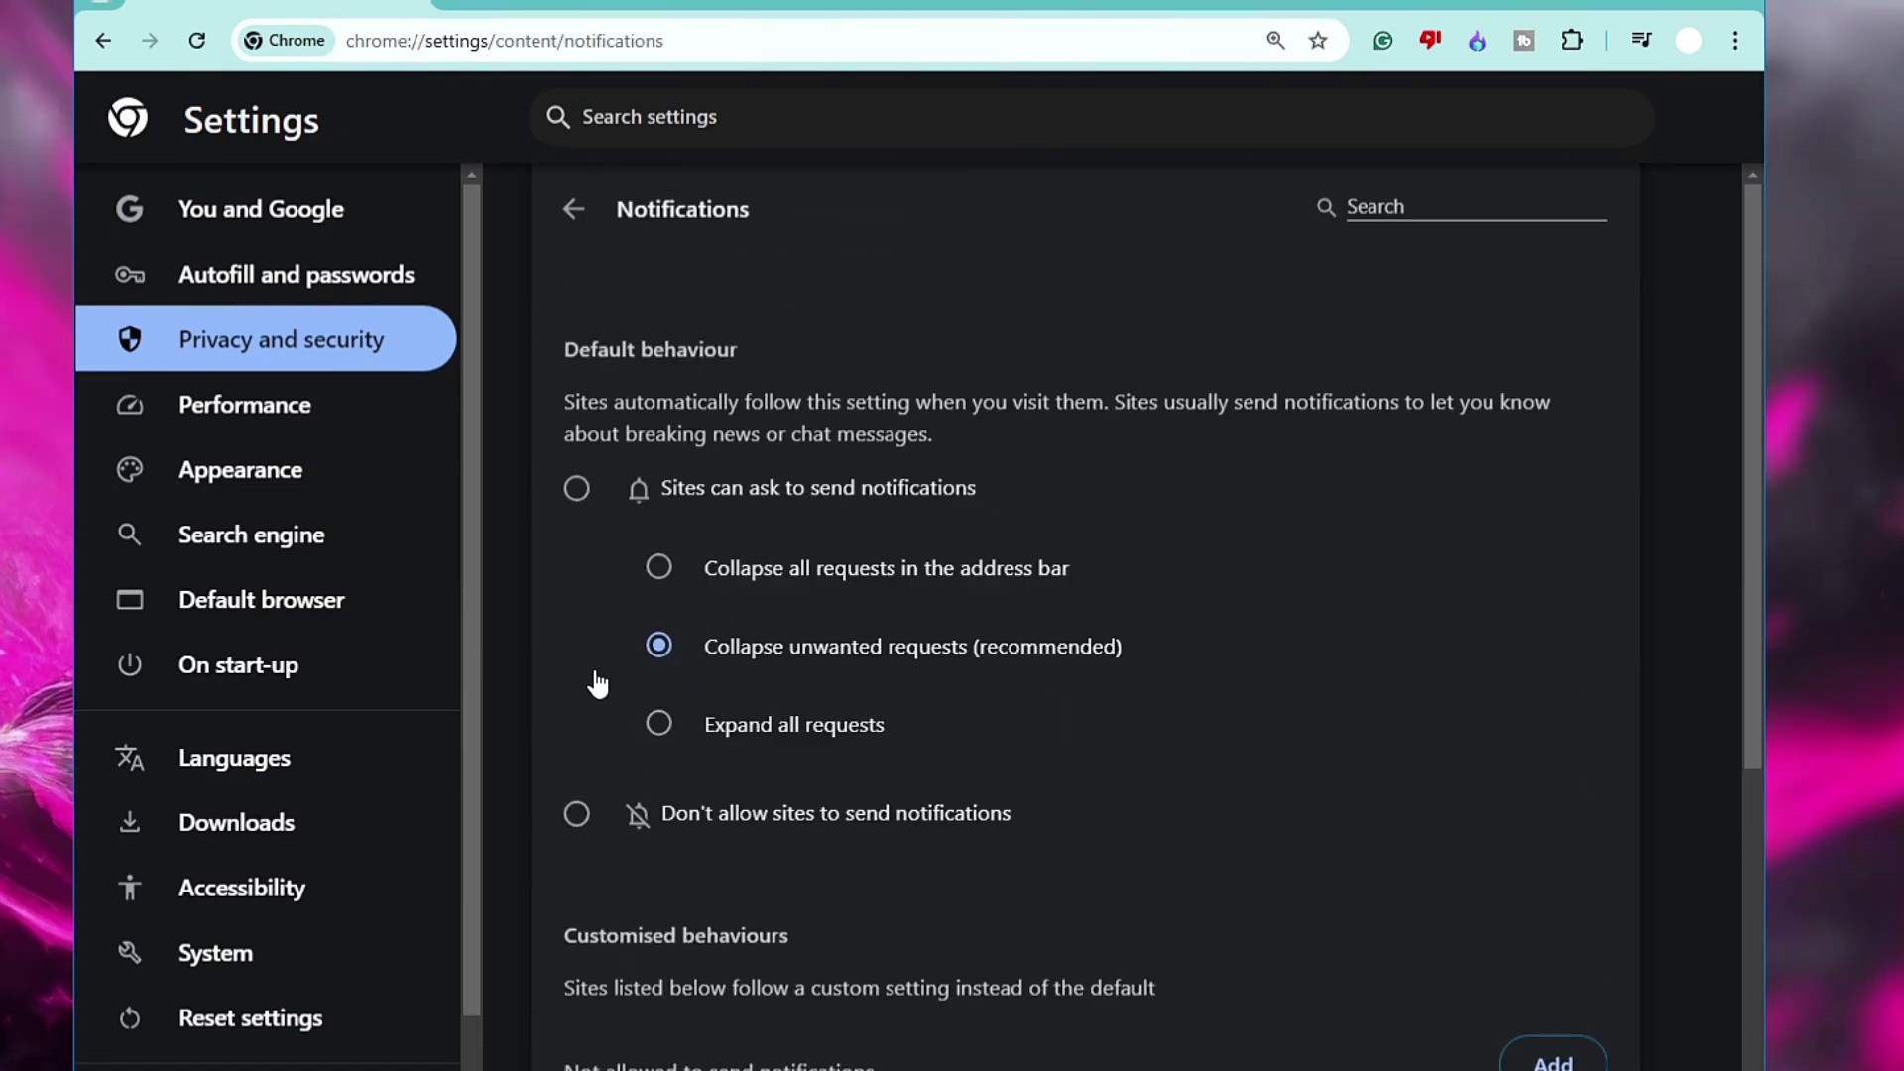
pyautogui.scroll(-1, 597, 724)
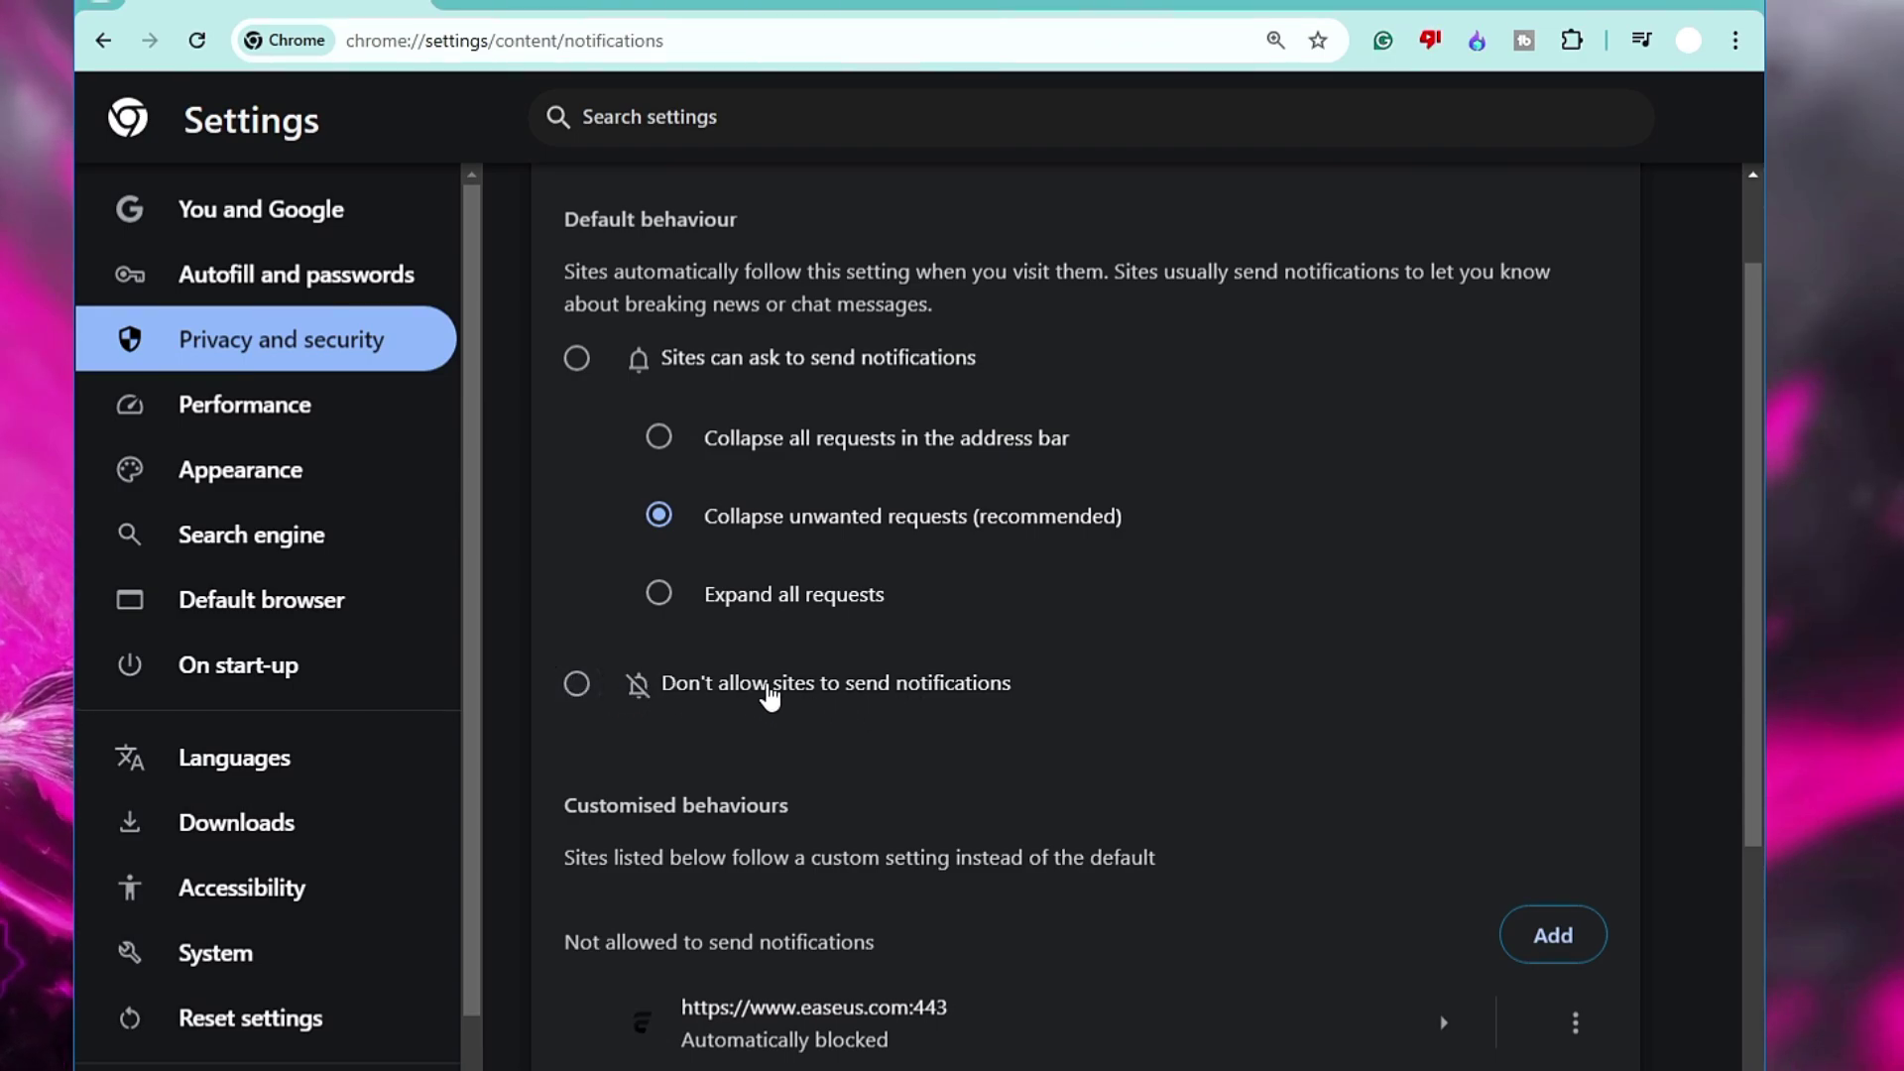
pyautogui.click(578, 685)
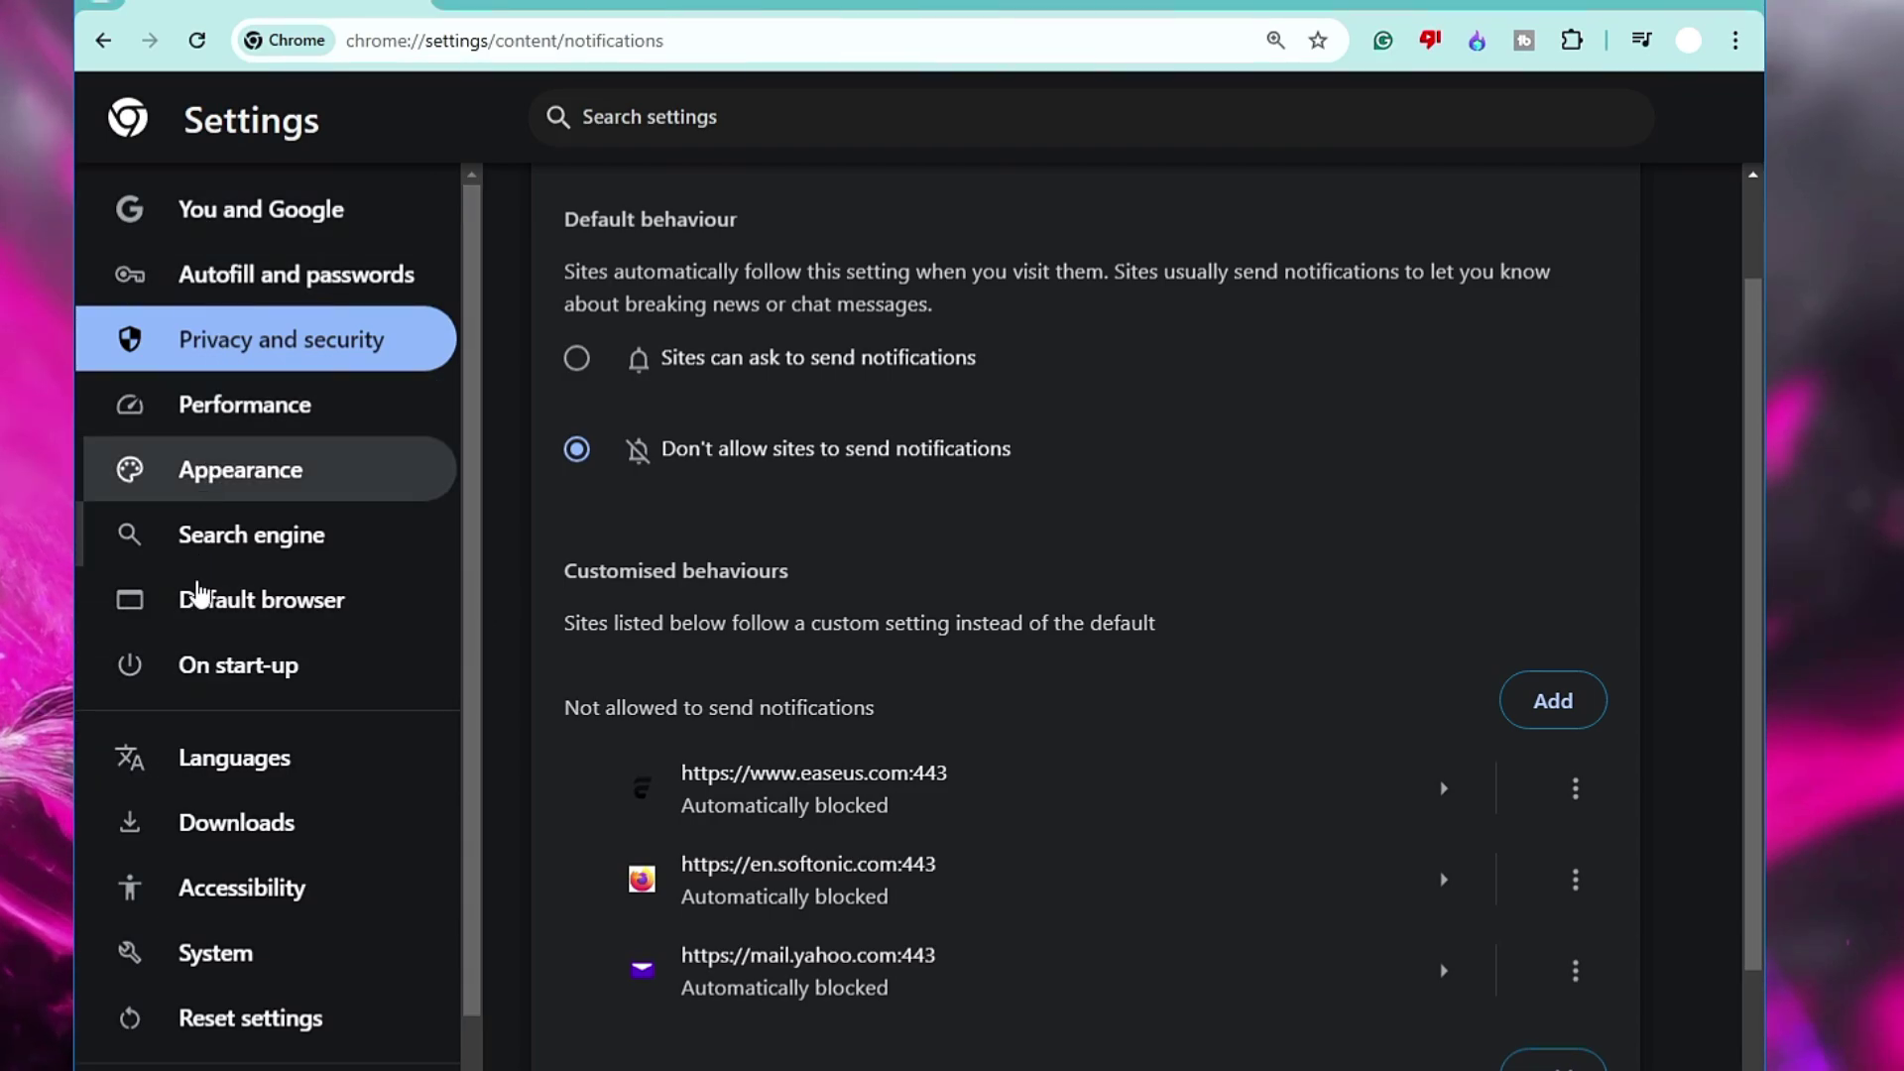
pyautogui.click(220, 969)
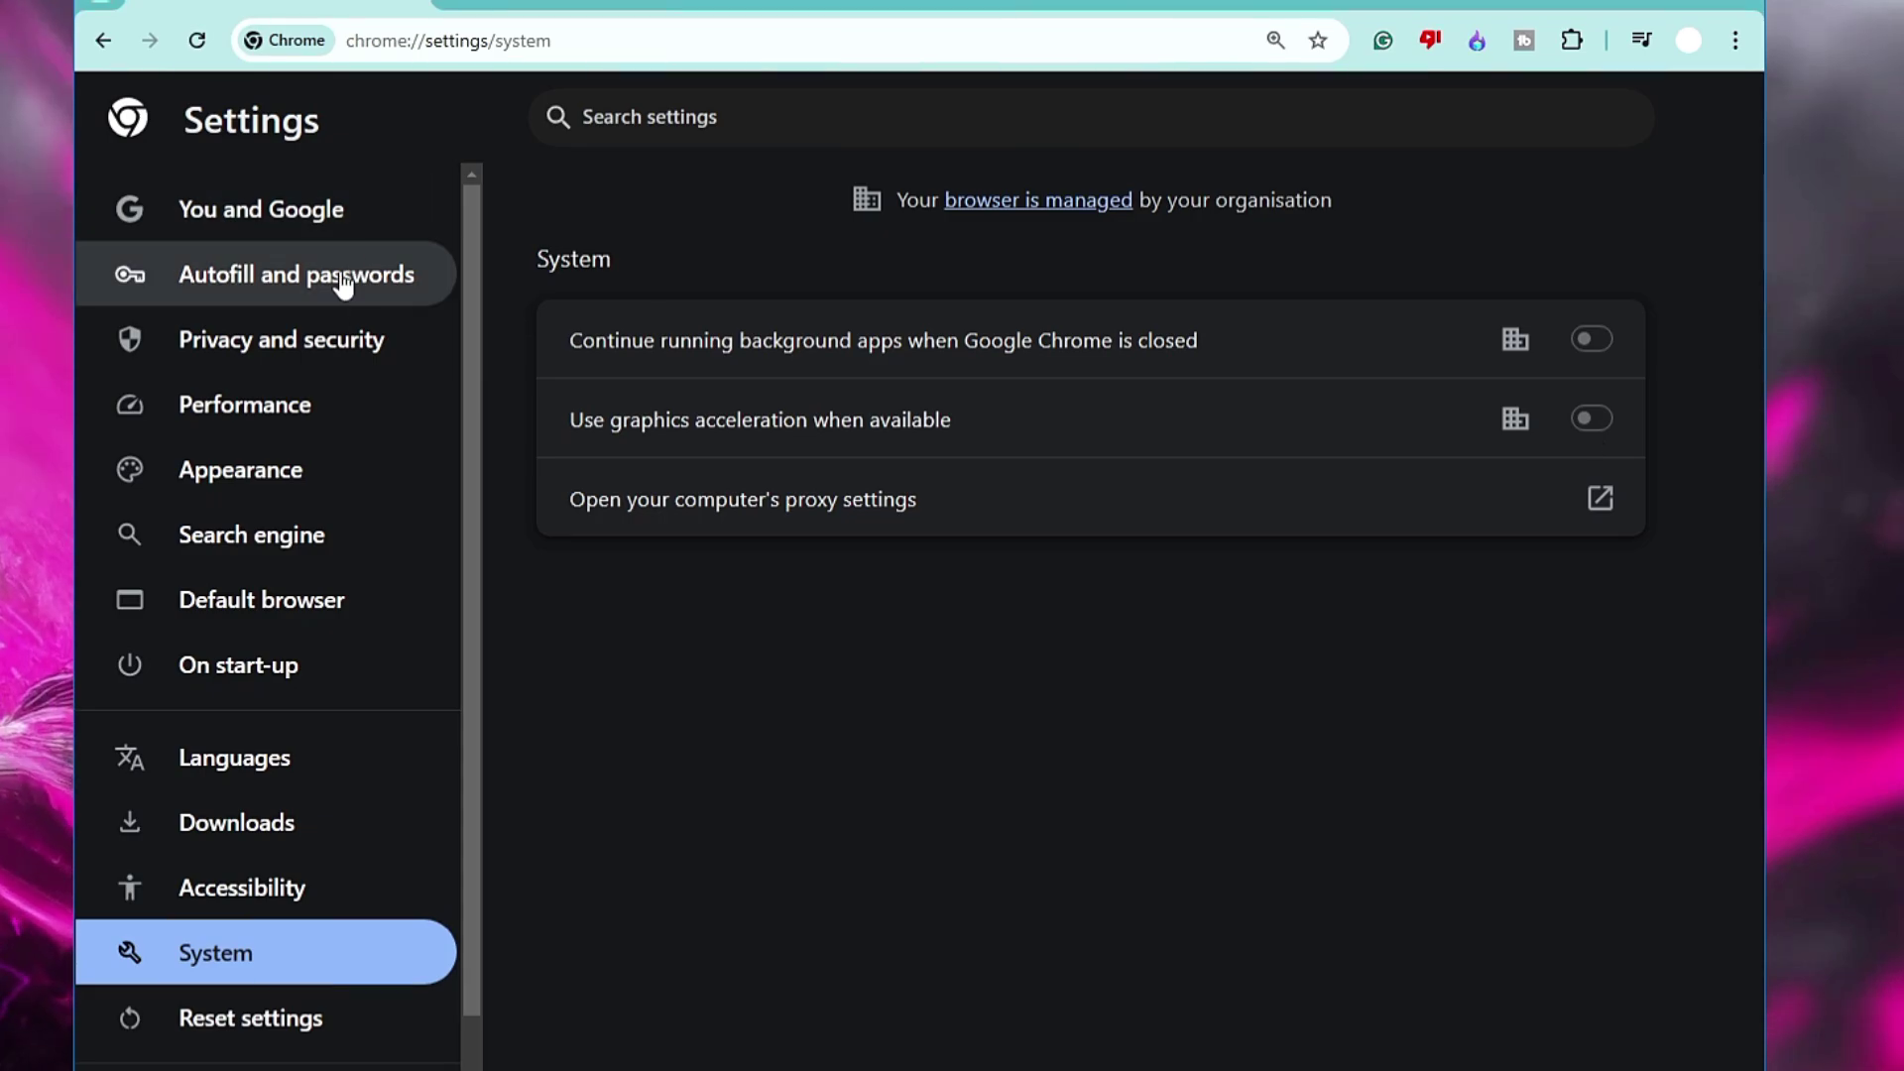
# Return to the Privacy and security settings page.
pyautogui.click(300, 363)
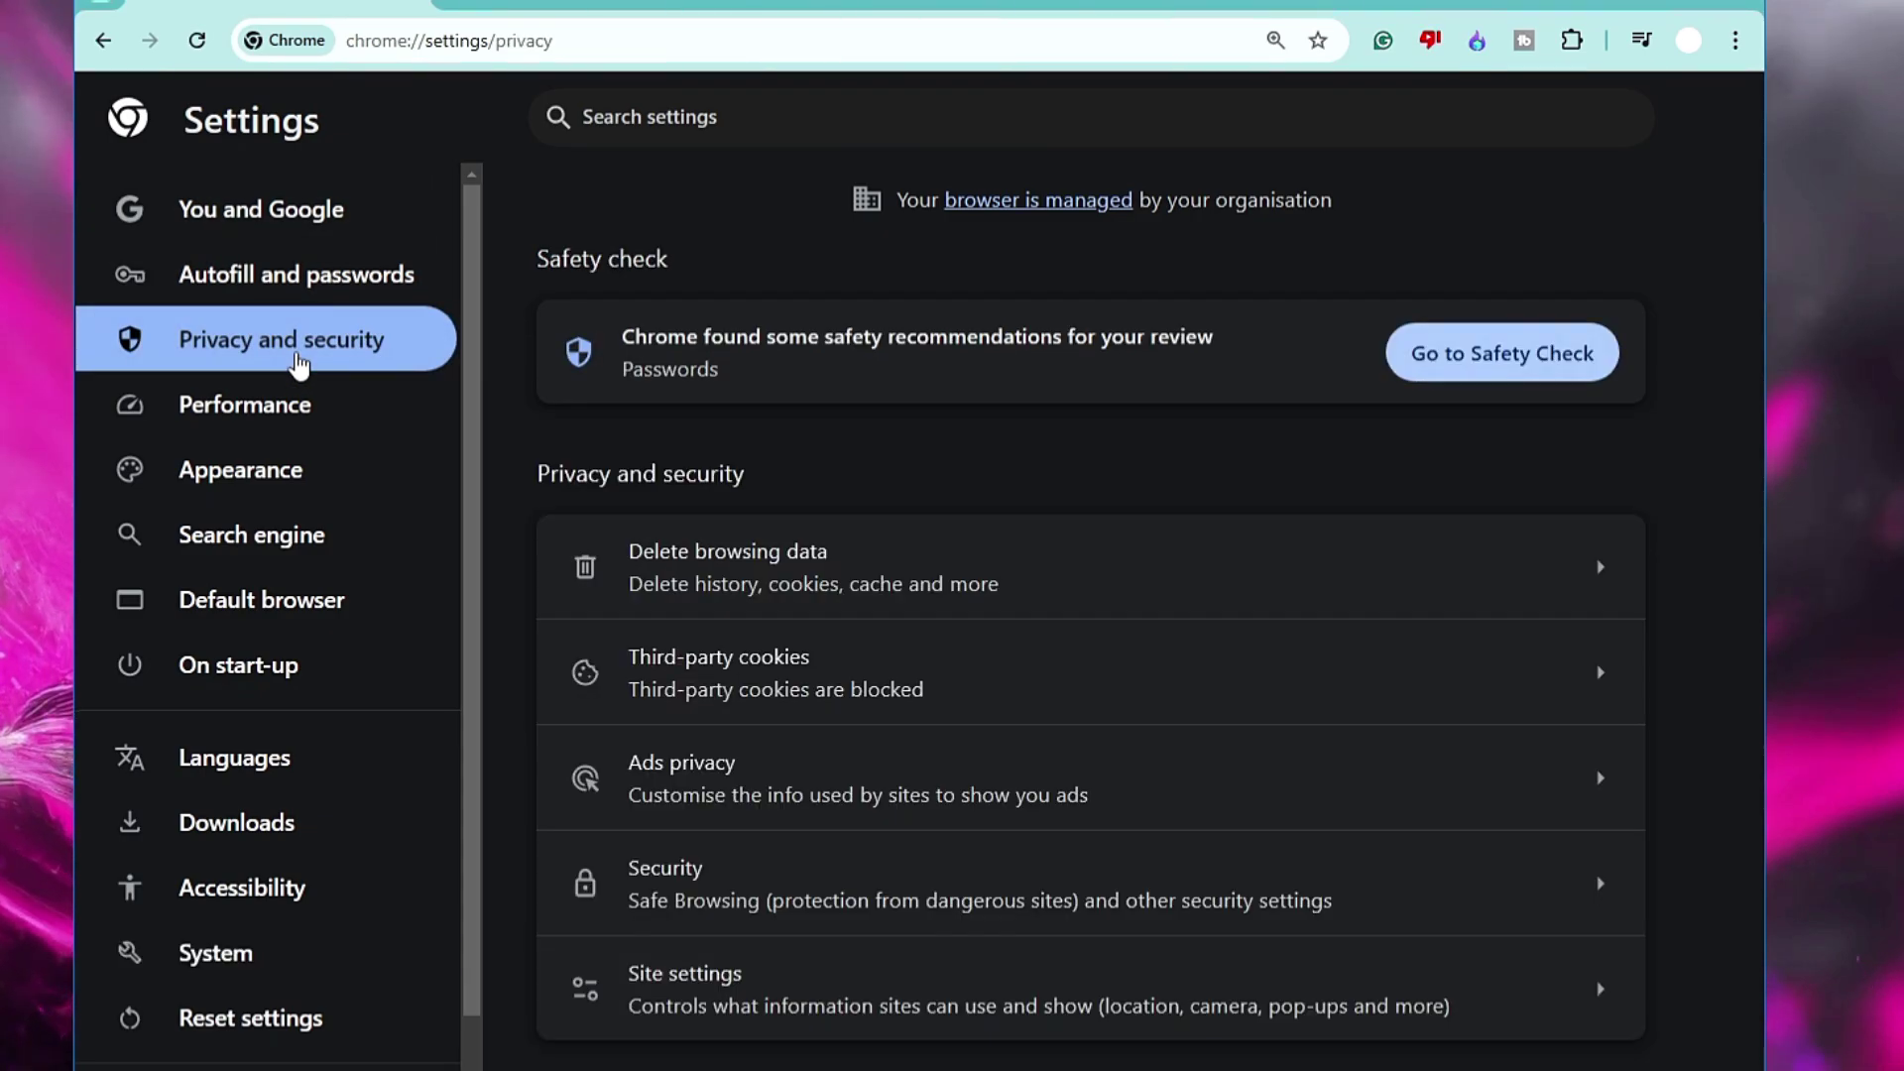
# Set Site settings > Additional permissions > Automatic downloads to 'Don't allow sites to automatically download multiple files'.
pyautogui.click(758, 1017)
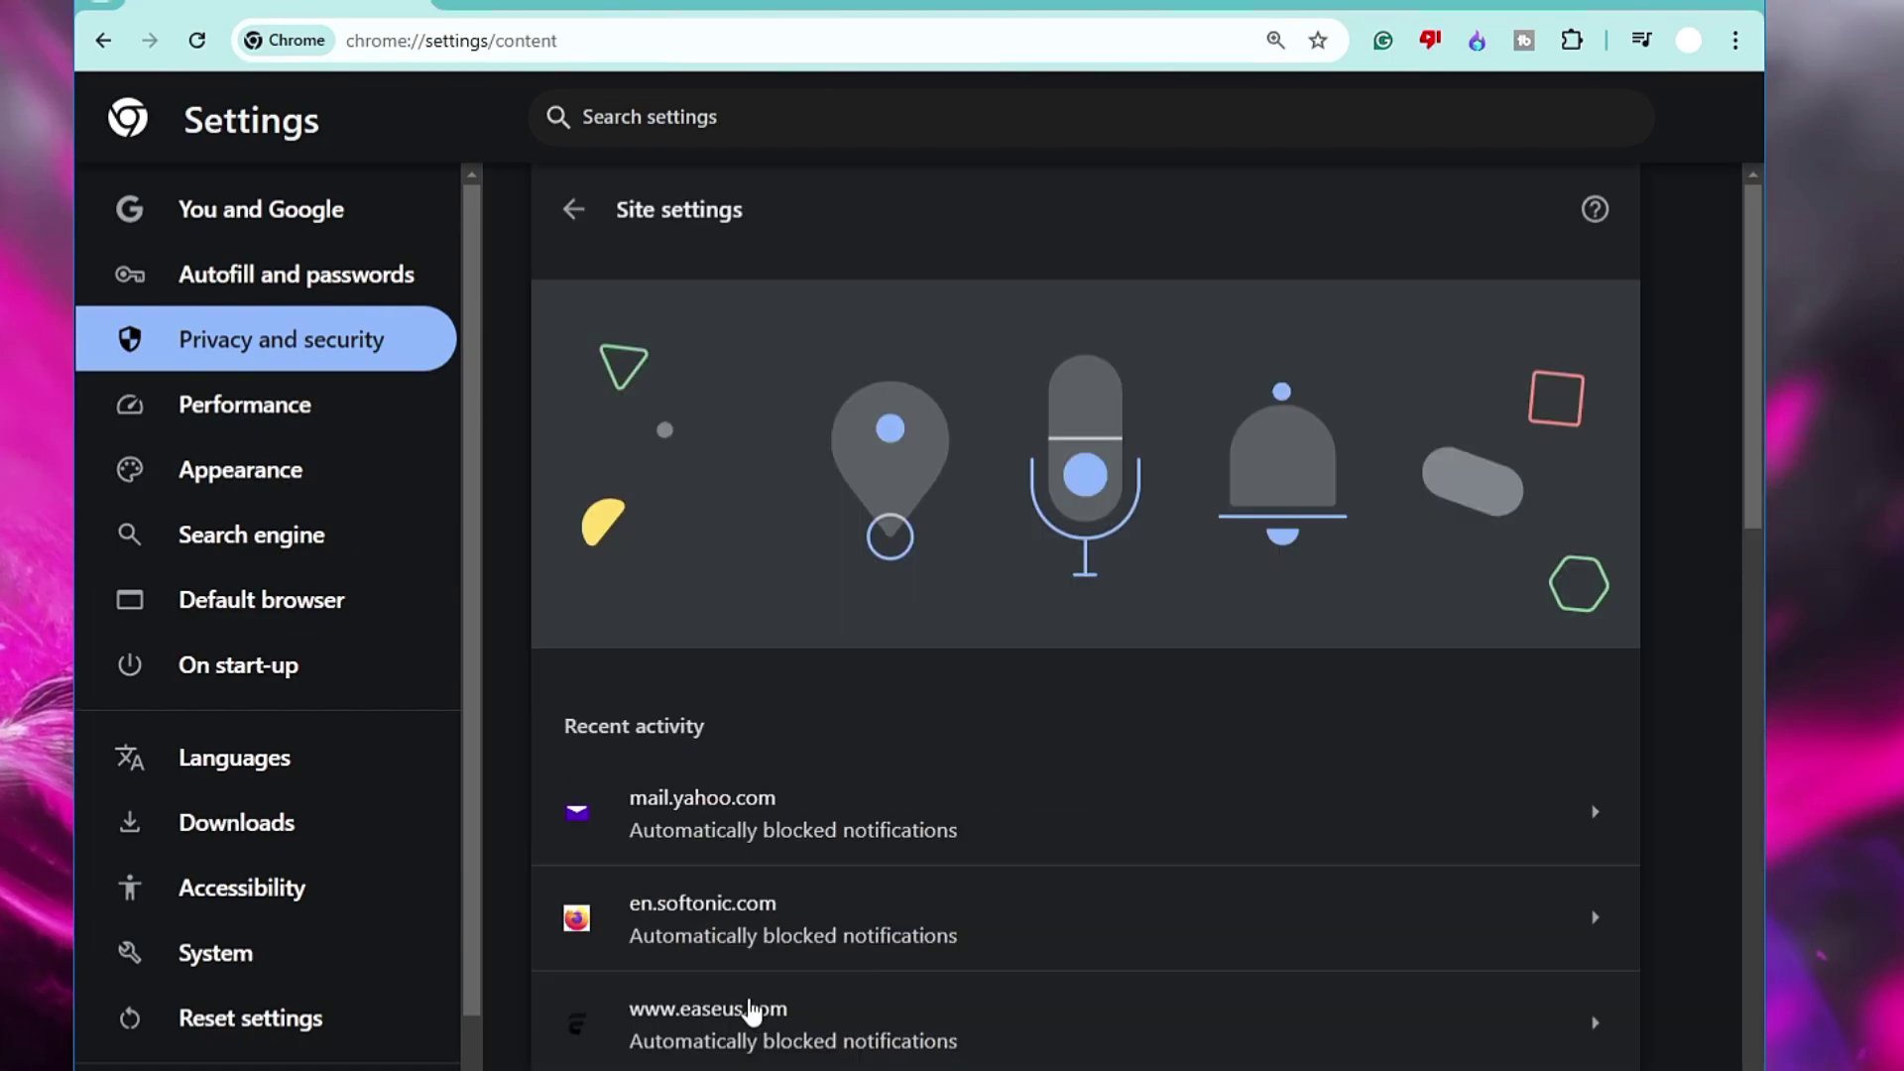
pyautogui.scroll(-5, 888, 708)
pyautogui.scroll(-10, 883, 724)
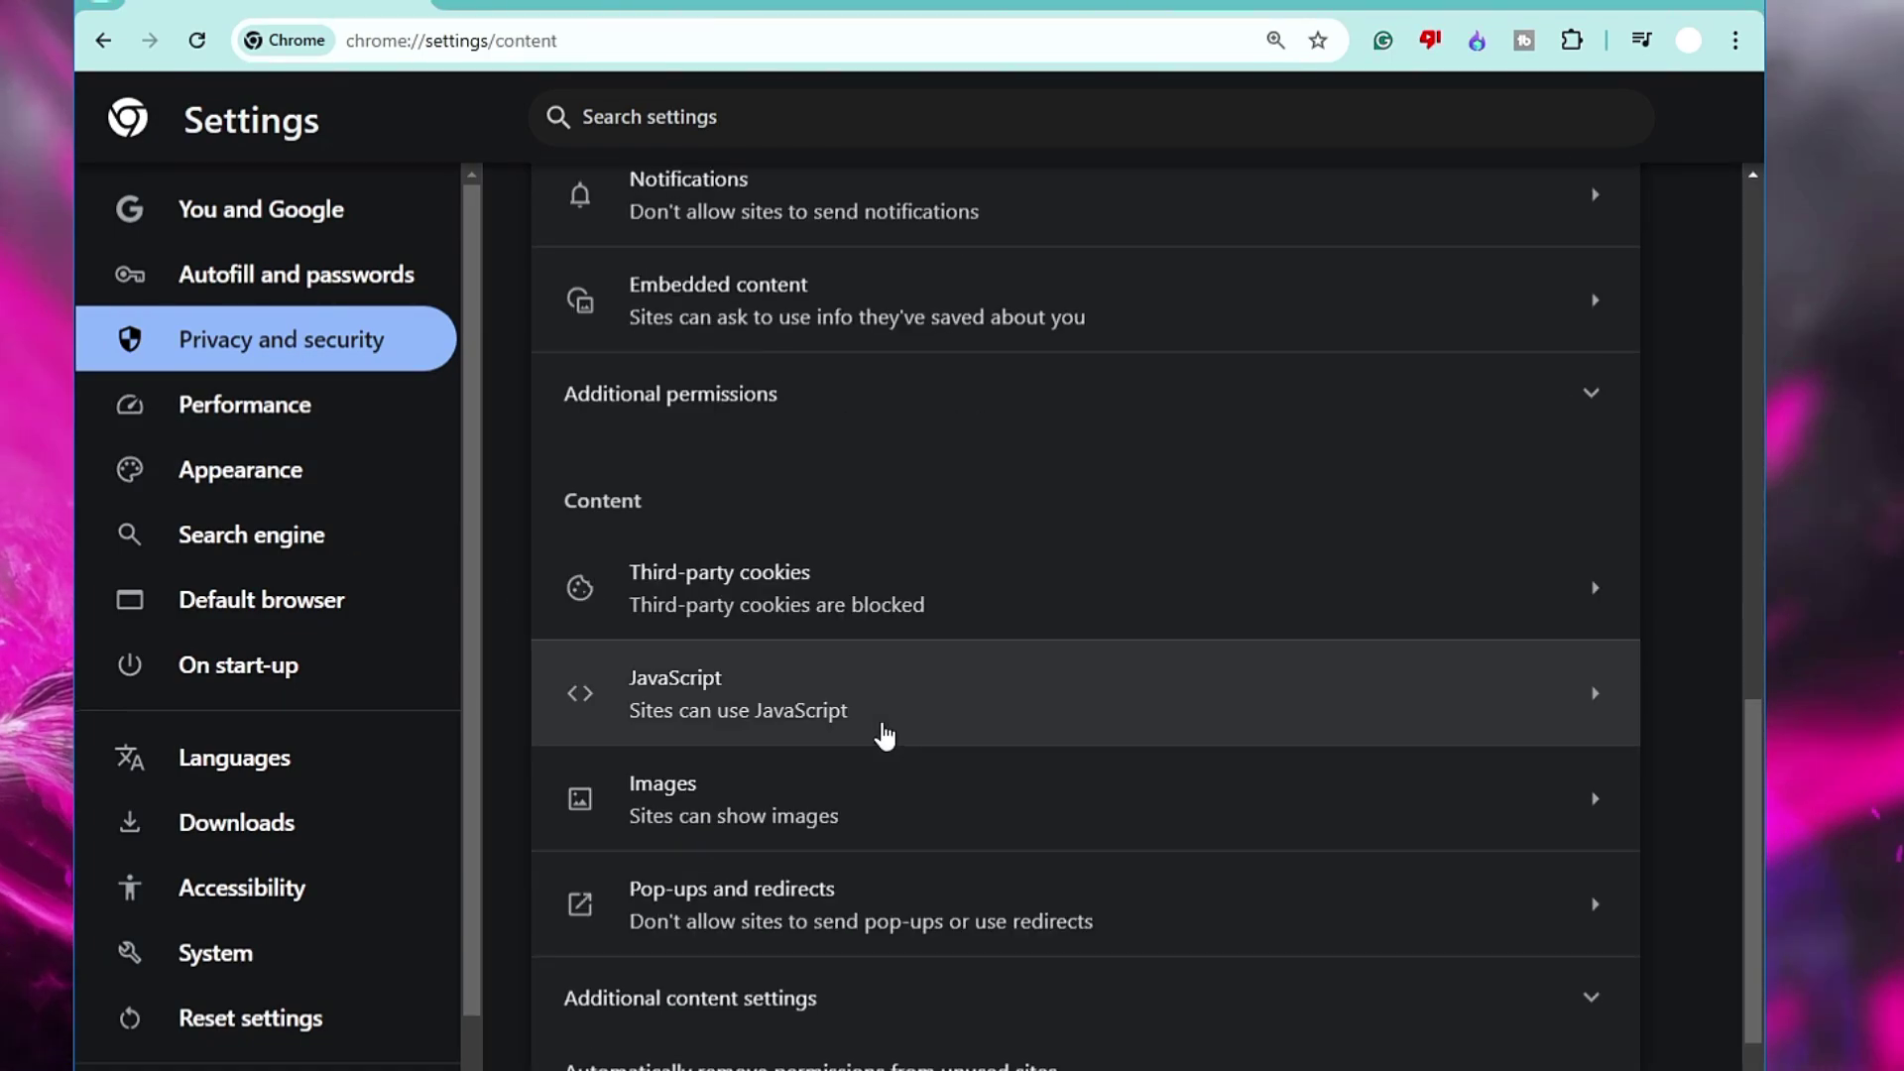
pyautogui.scroll(8, 721, 507)
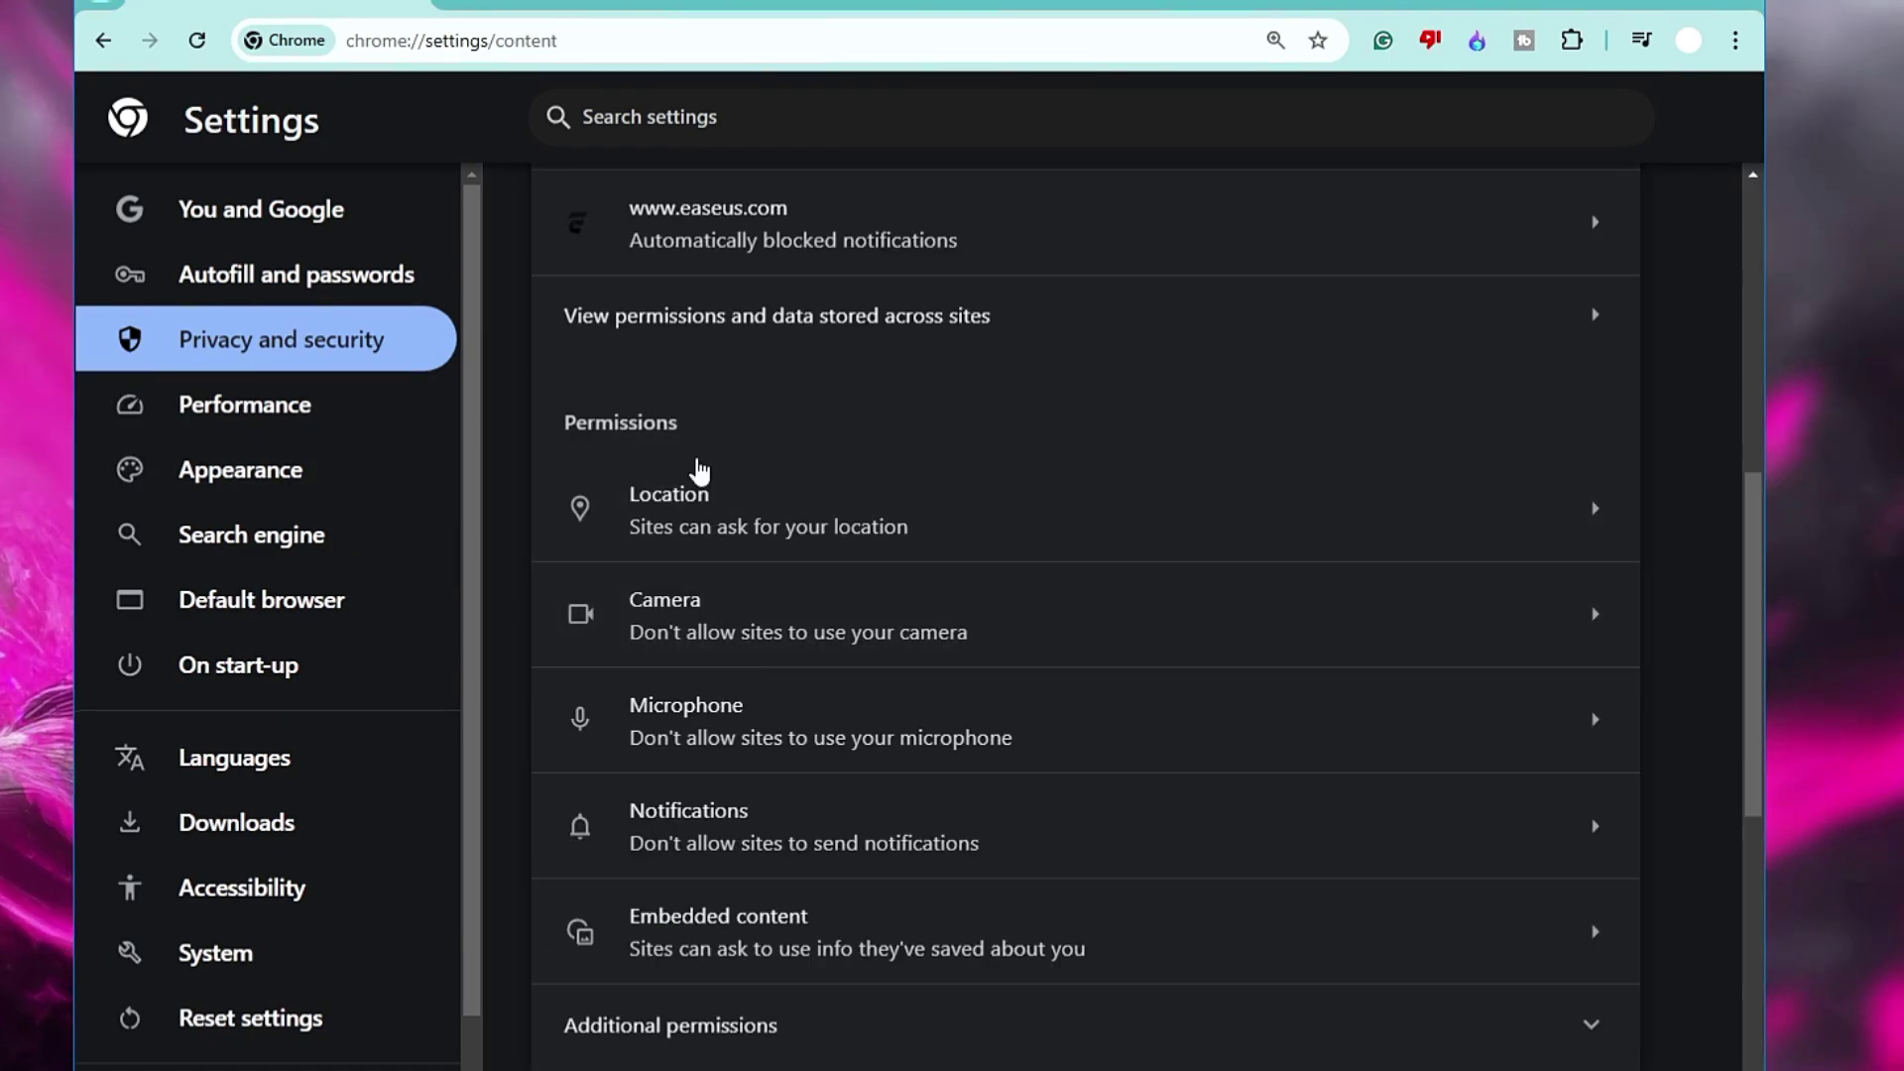
pyautogui.scroll(-3, 714, 714)
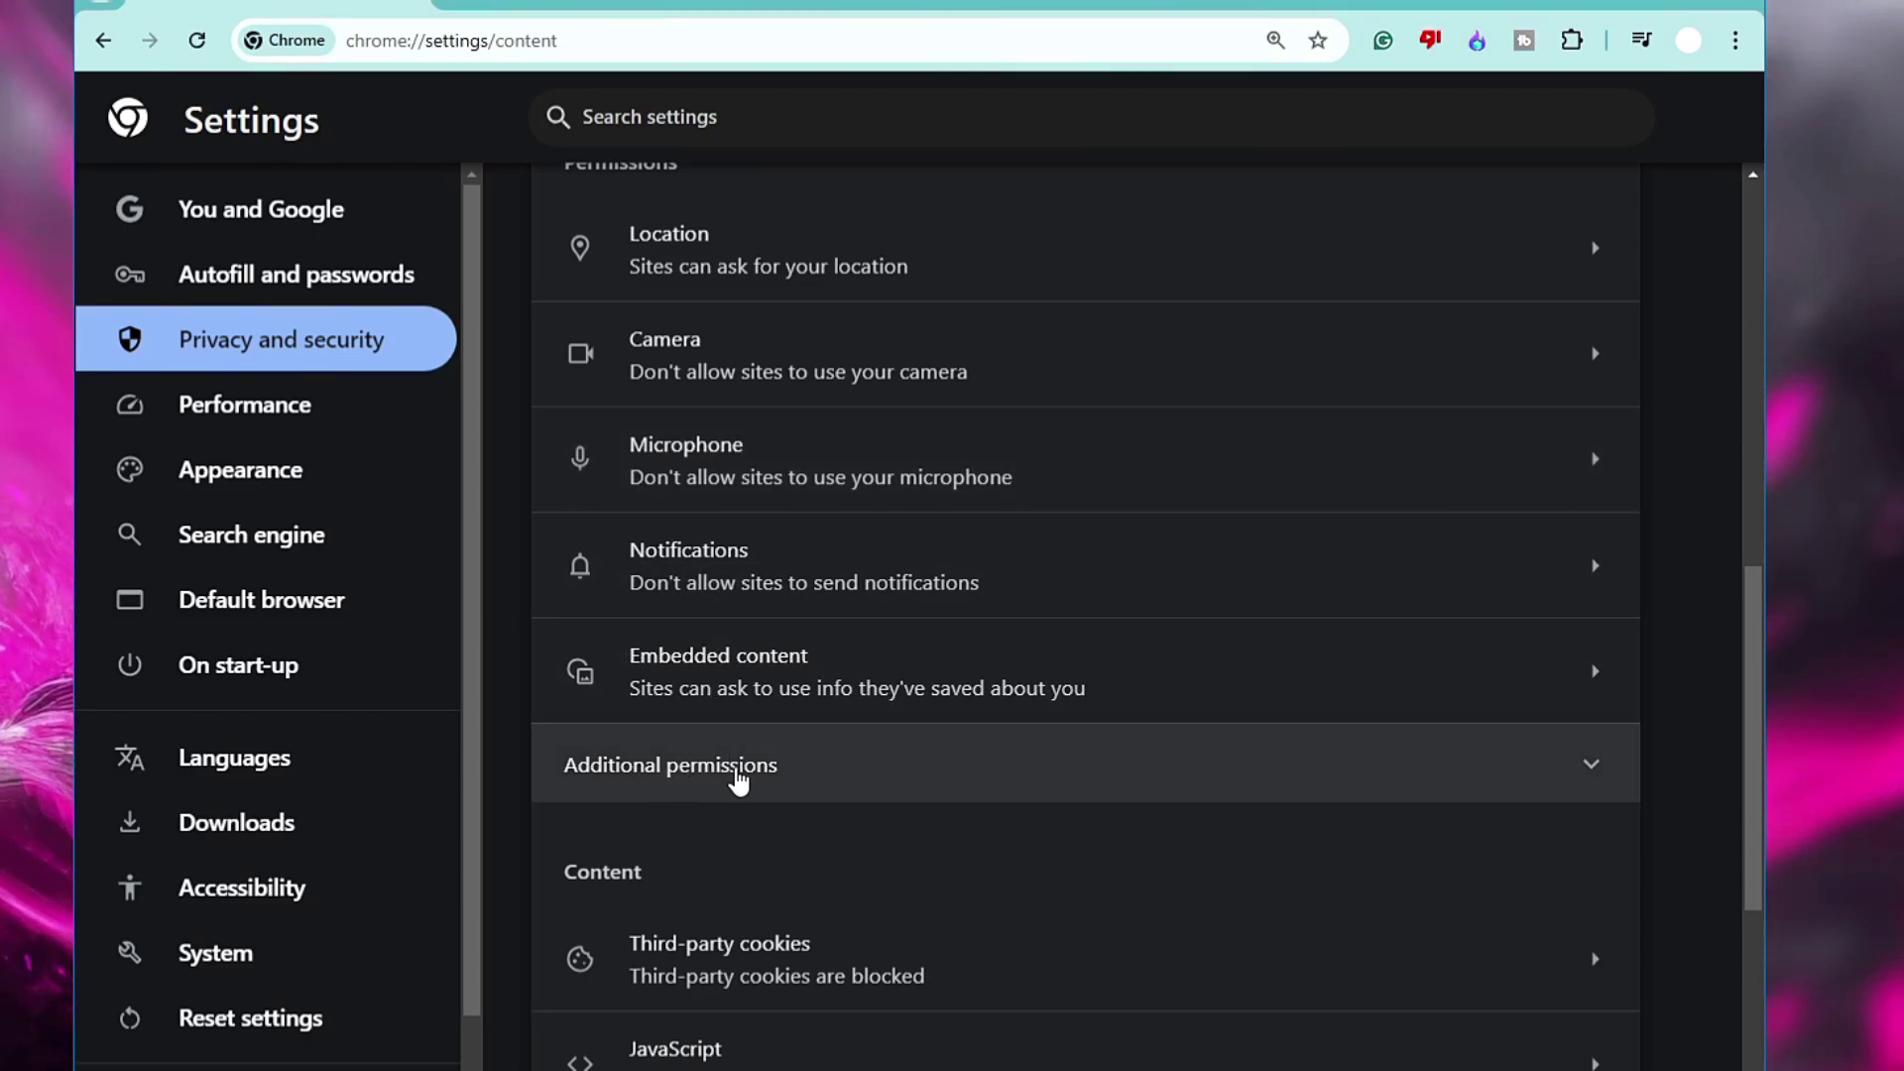
pyautogui.click(736, 774)
pyautogui.scroll(-1, 739, 778)
pyautogui.scroll(-1, 739, 779)
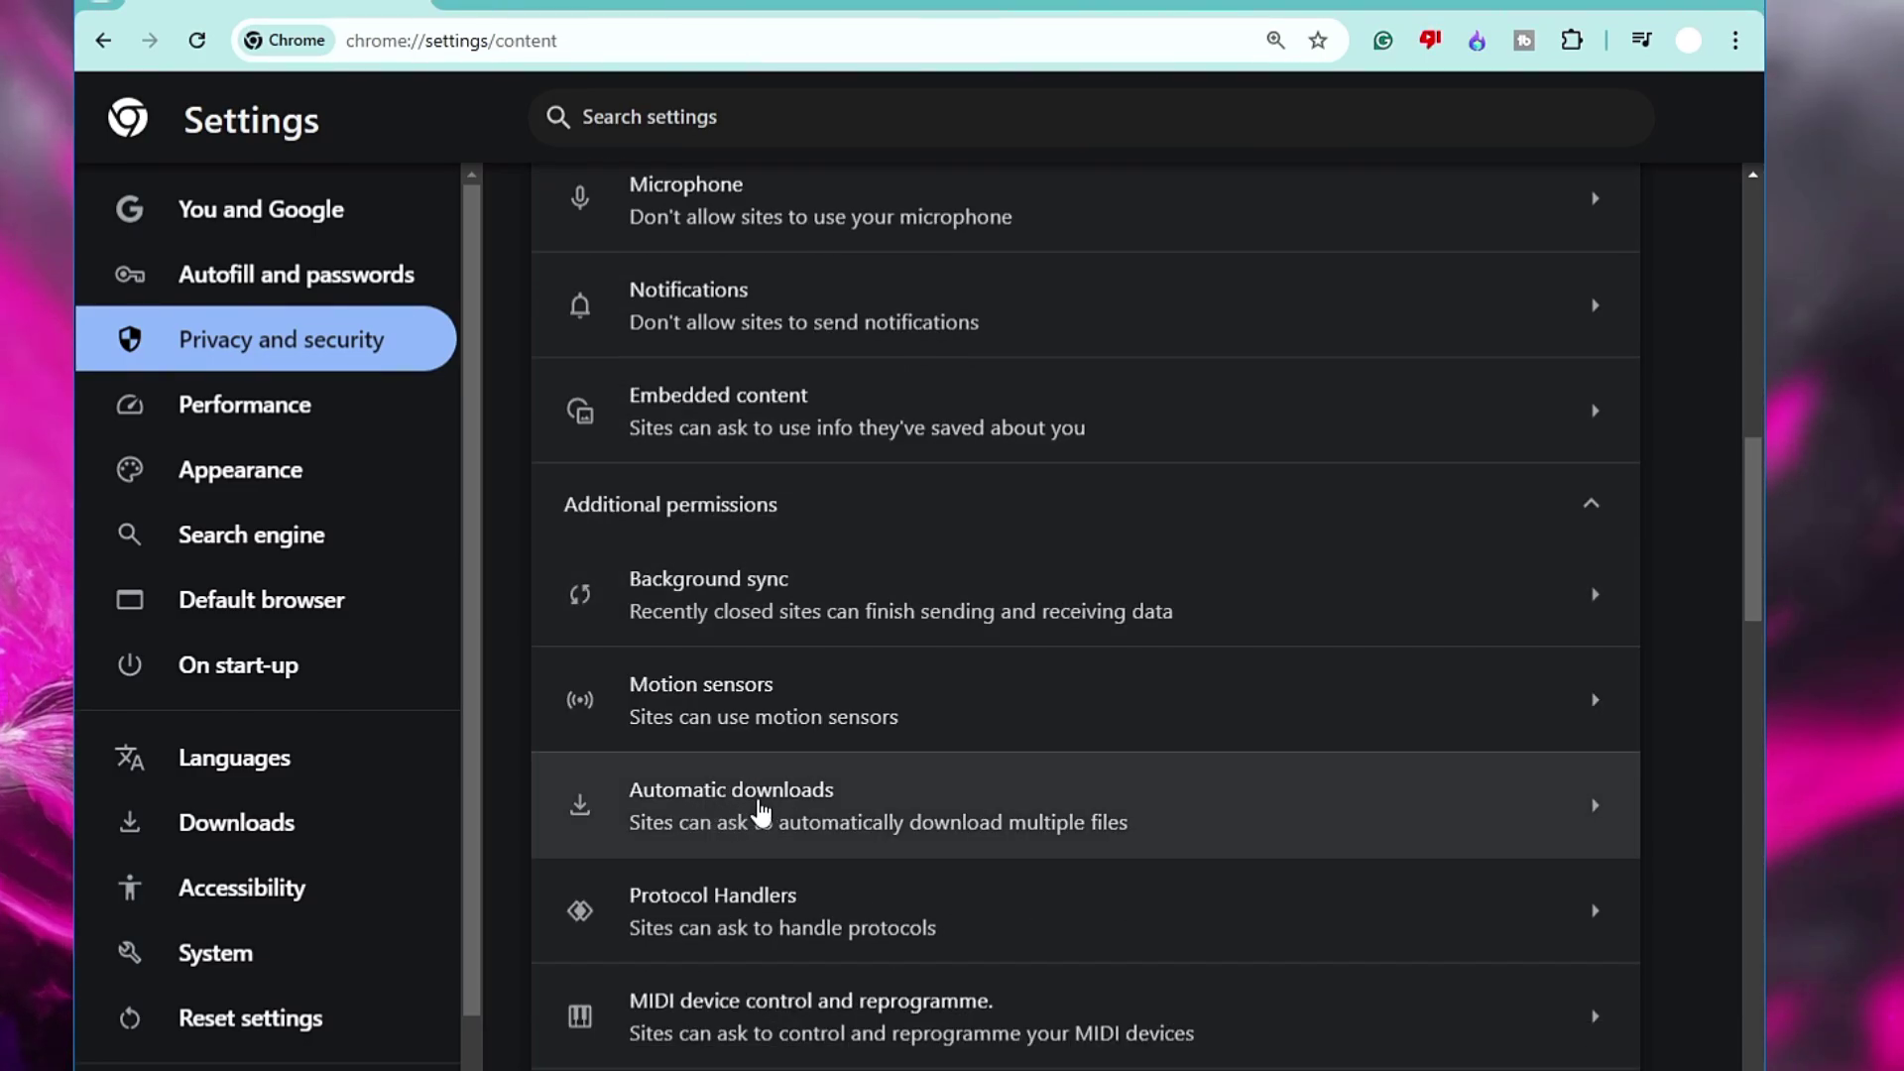
pyautogui.click(777, 813)
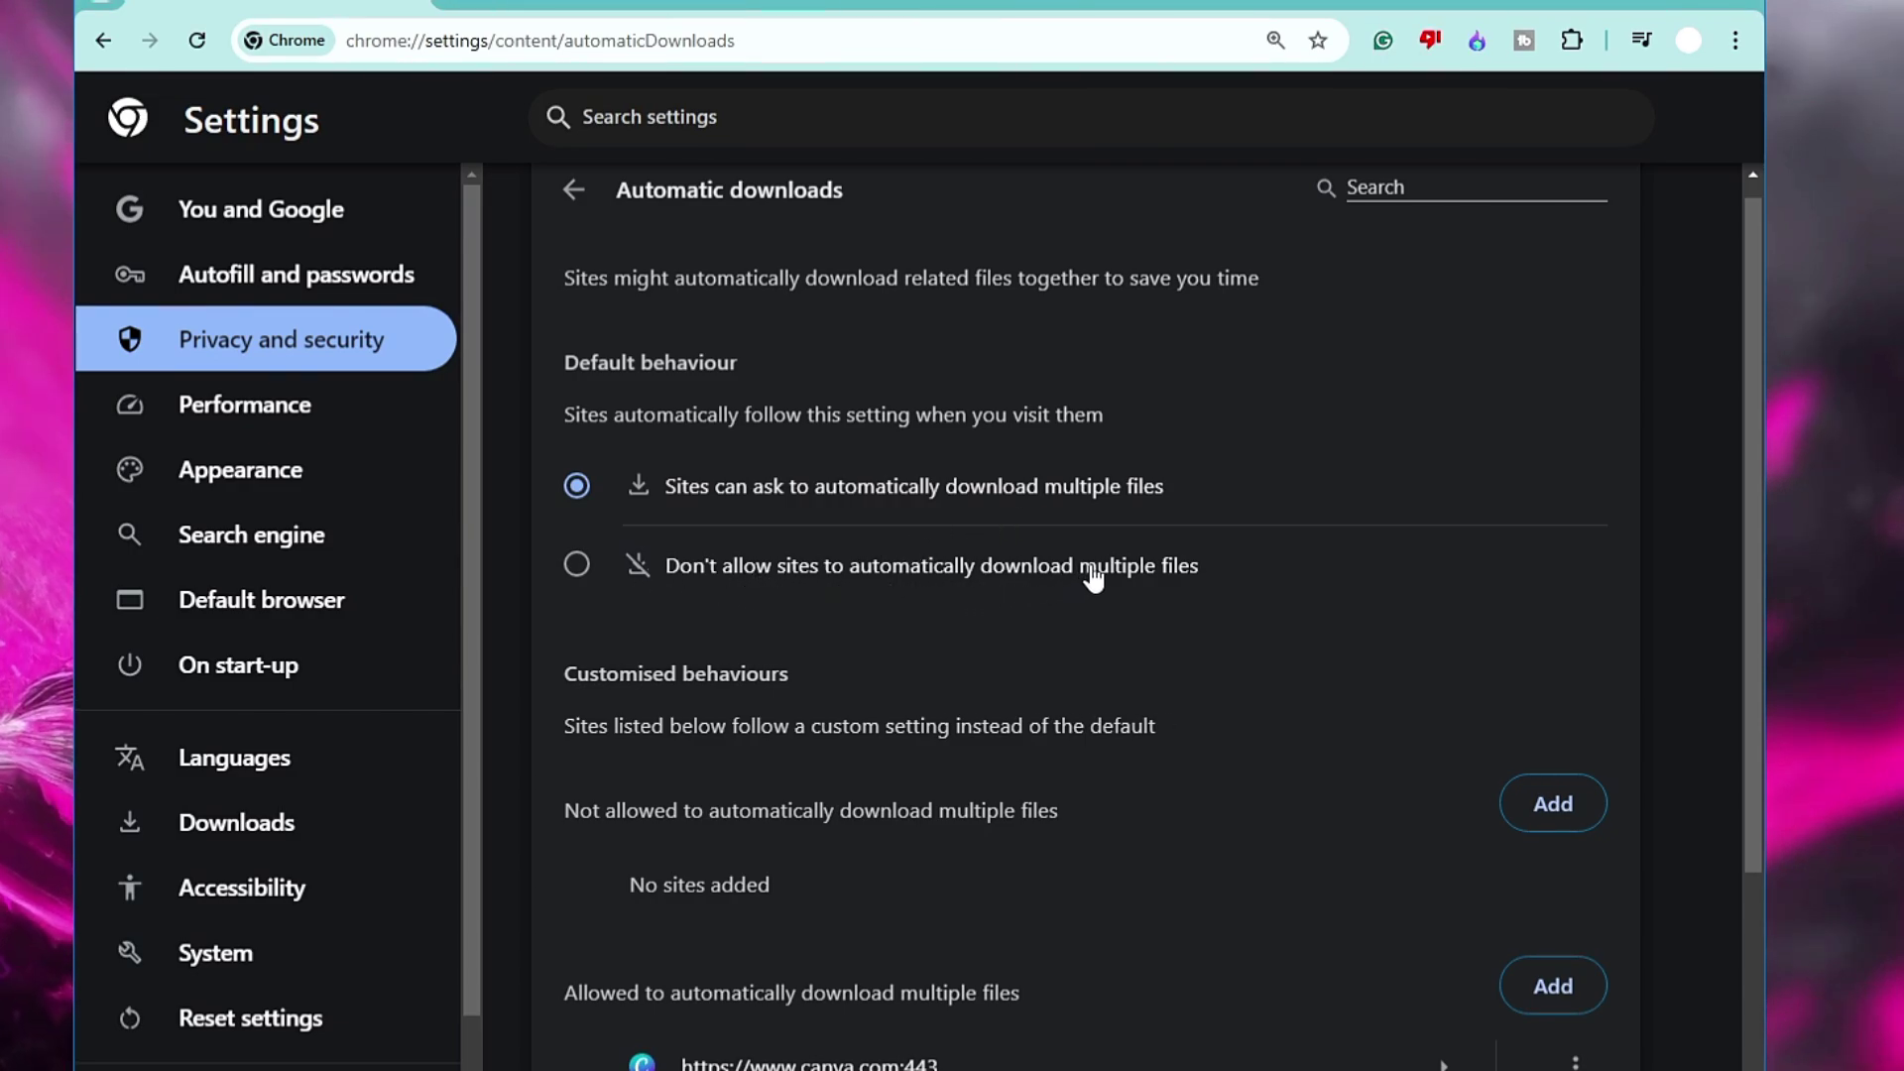
pyautogui.click(764, 576)
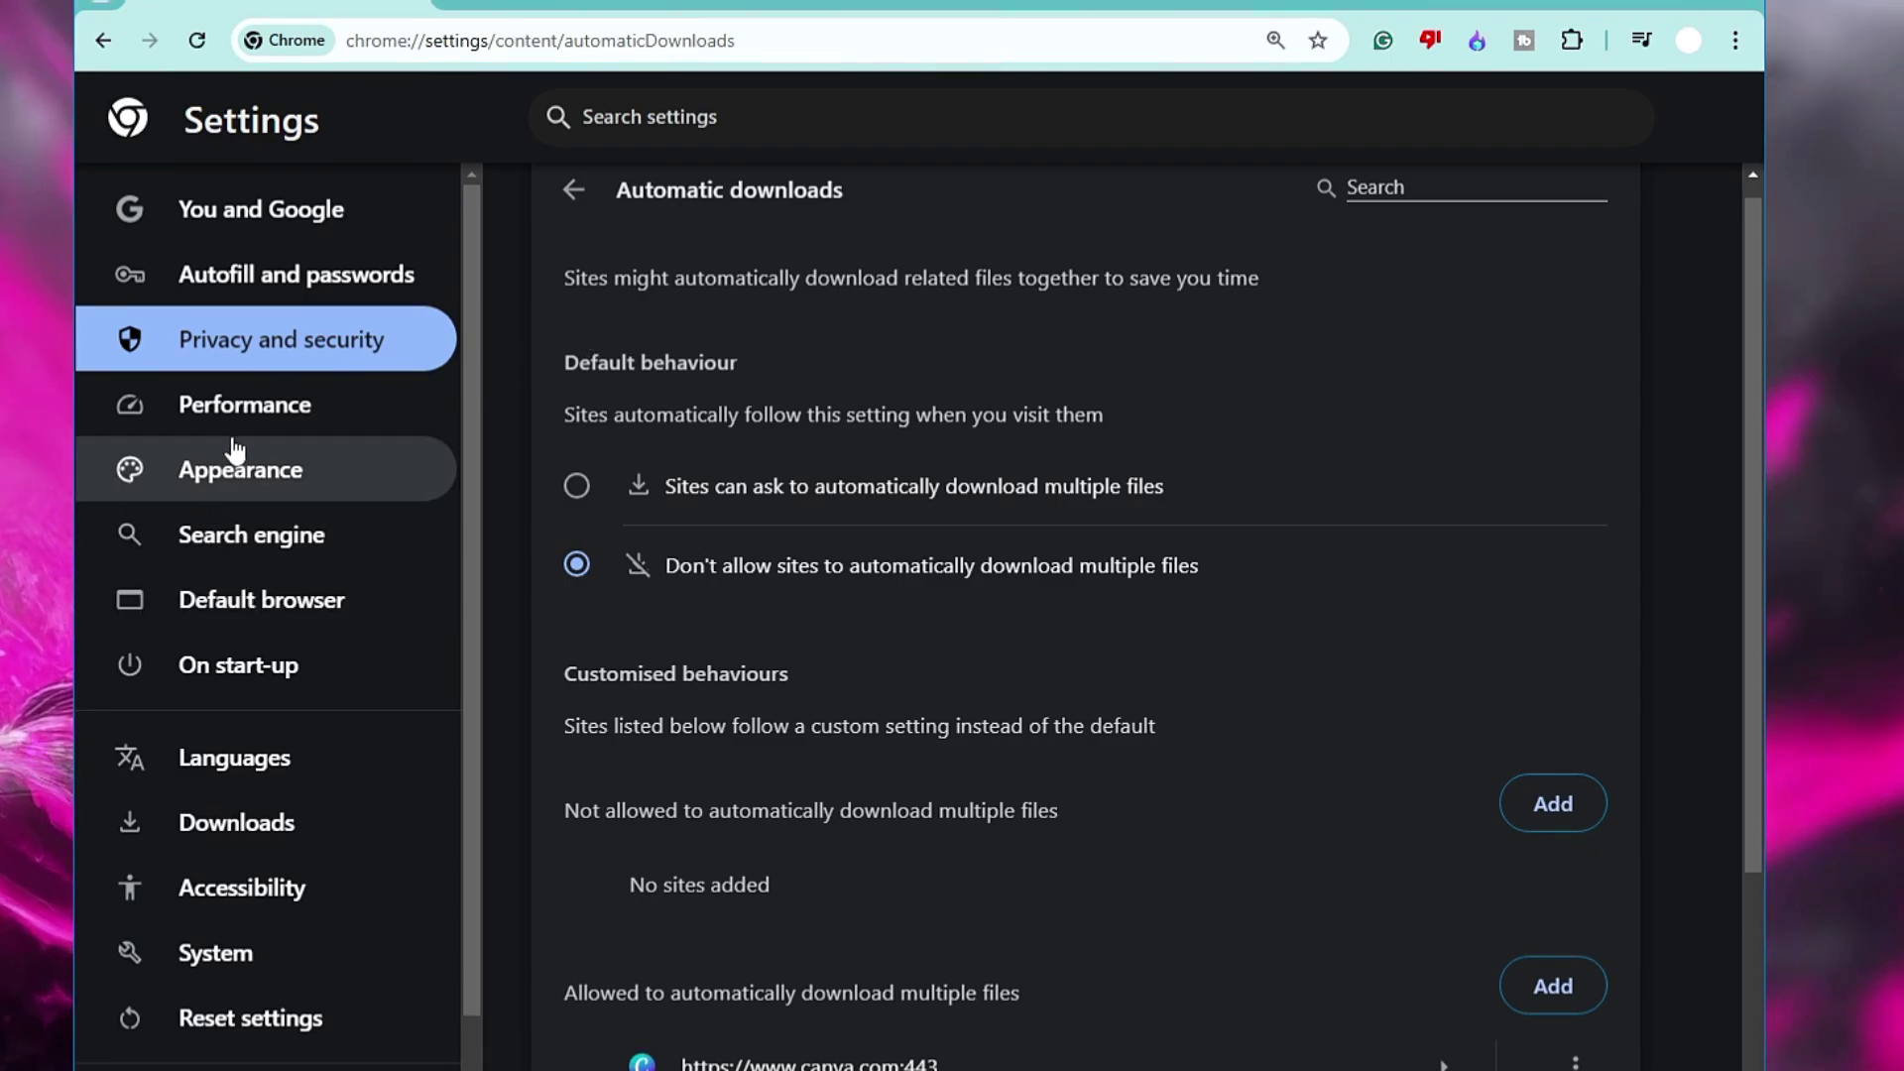
# Show the On start-up settings page, which is set to open the New tab page.
pyautogui.scroll(-1, 221, 536)
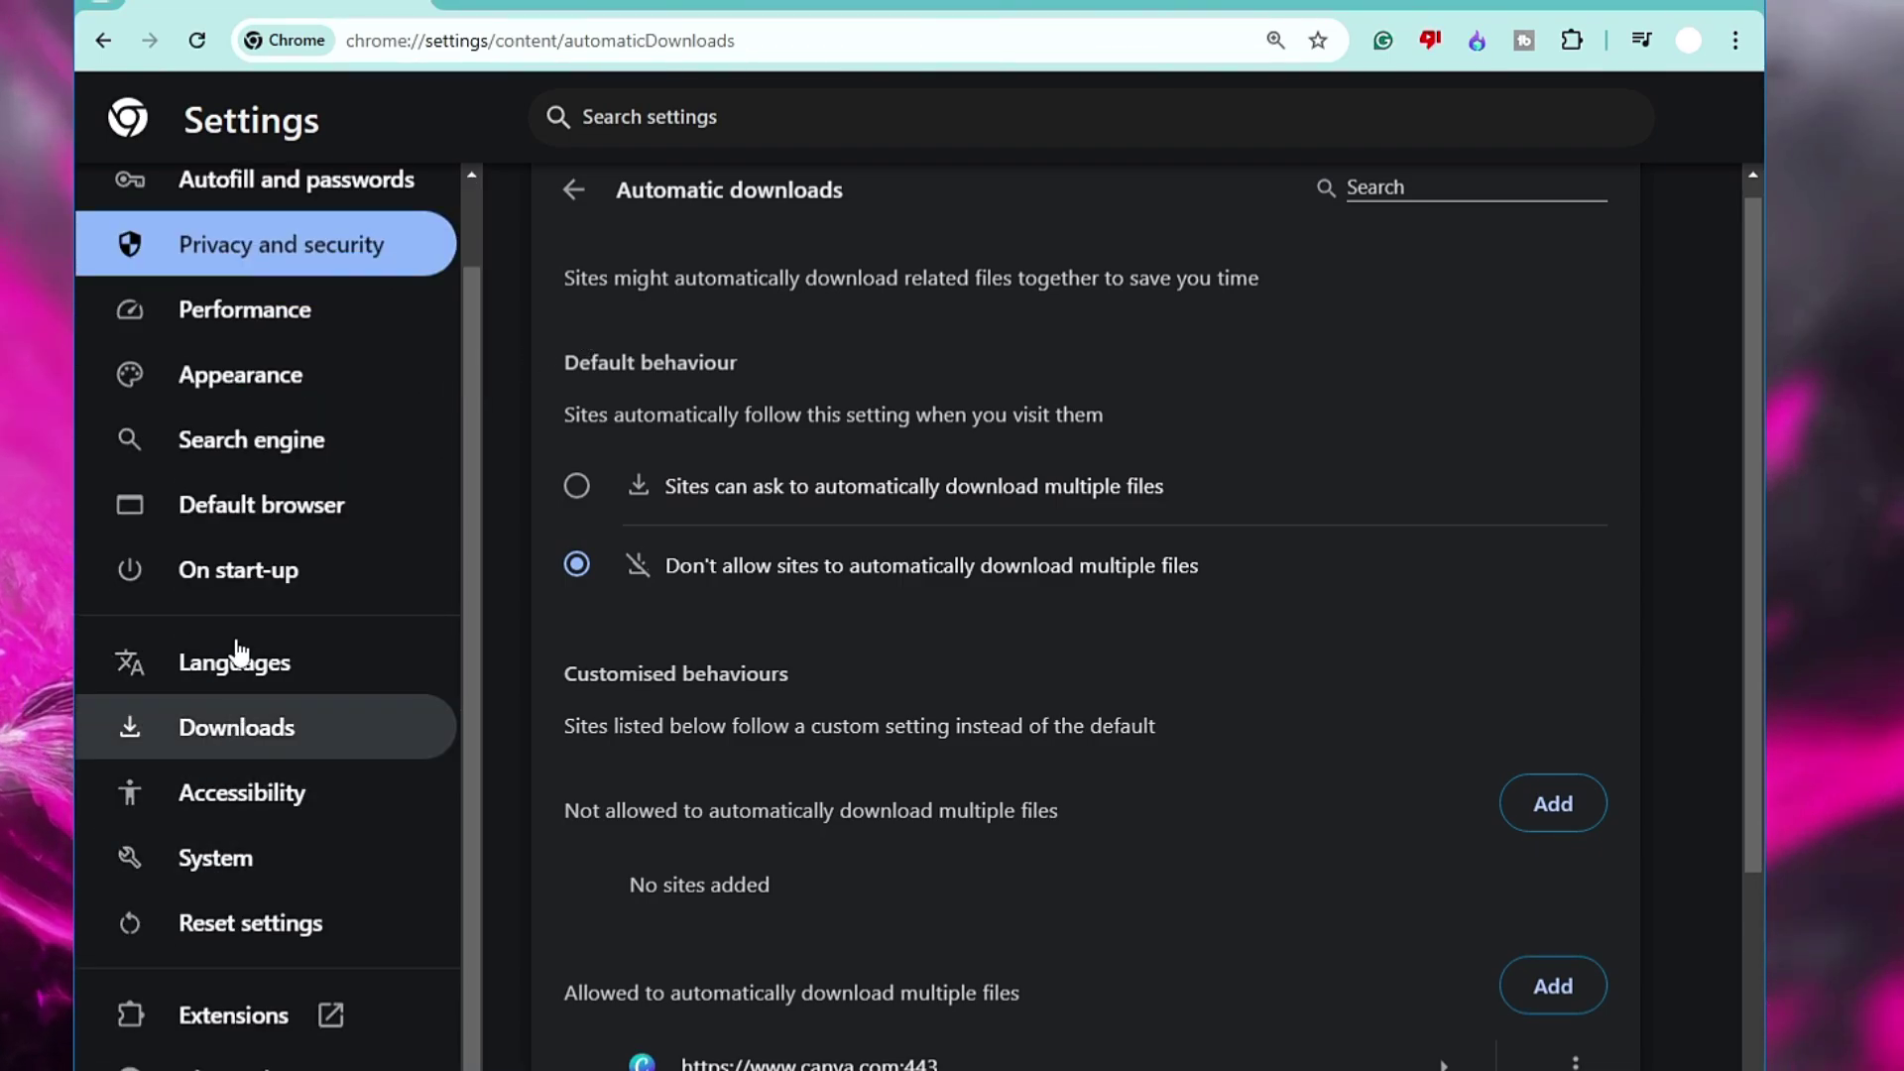
pyautogui.click(278, 585)
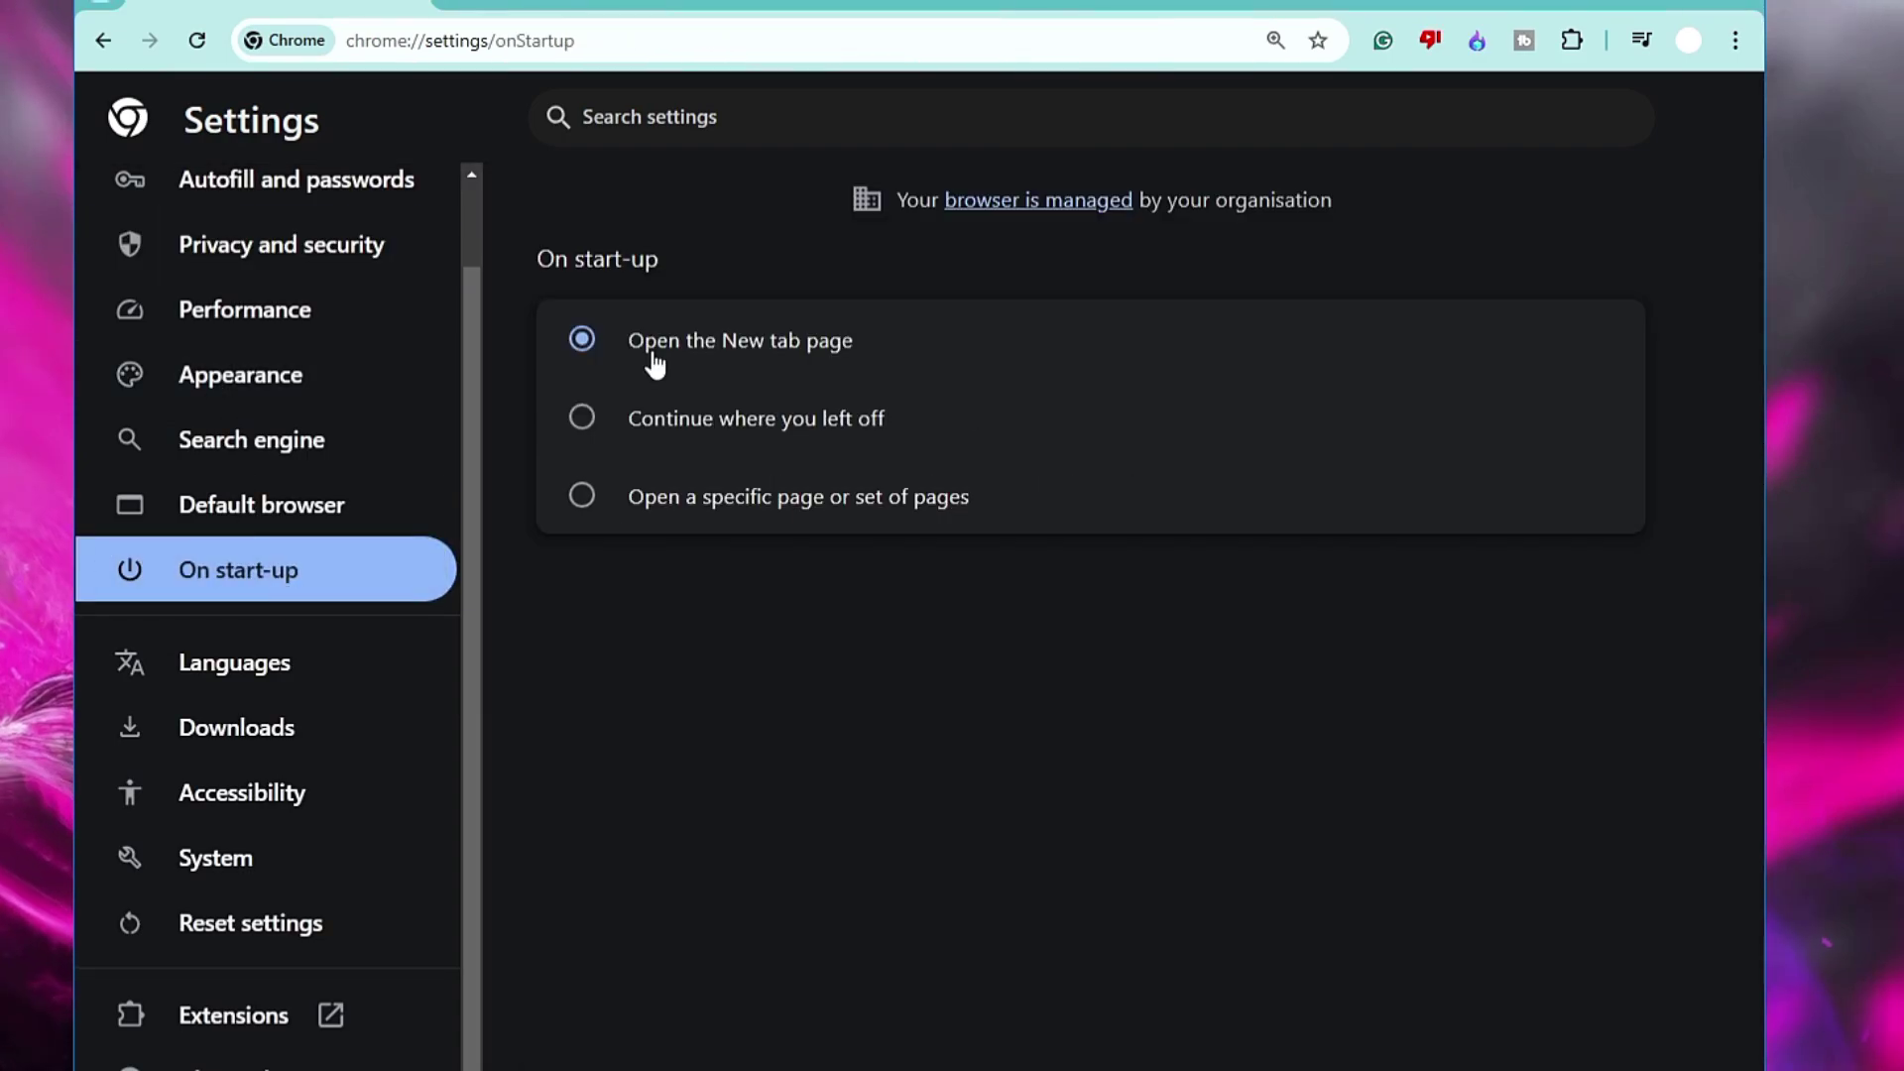